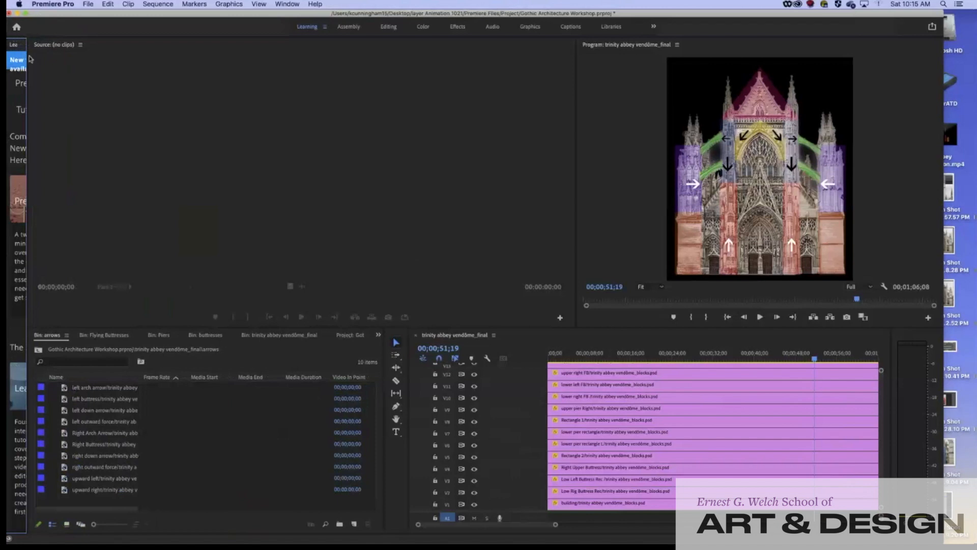
# Rearrange the Home and project windows, then reopen the Gothic Architecture Workshop project
pyautogui.moveTo(45, 15); pyautogui.dragTo(56, 15)
pyautogui.click(28, 27)
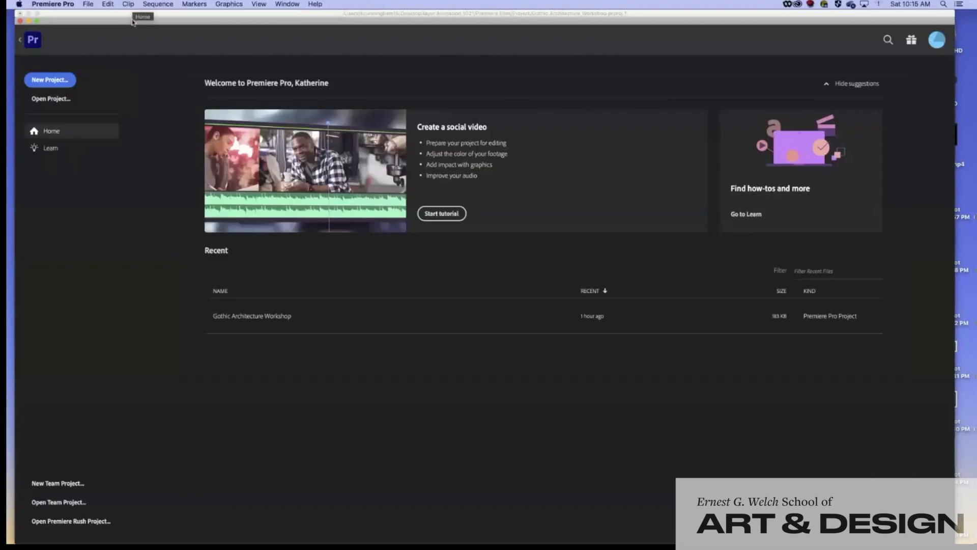
pyautogui.moveTo(144, 23); pyautogui.dragTo(148, 15)
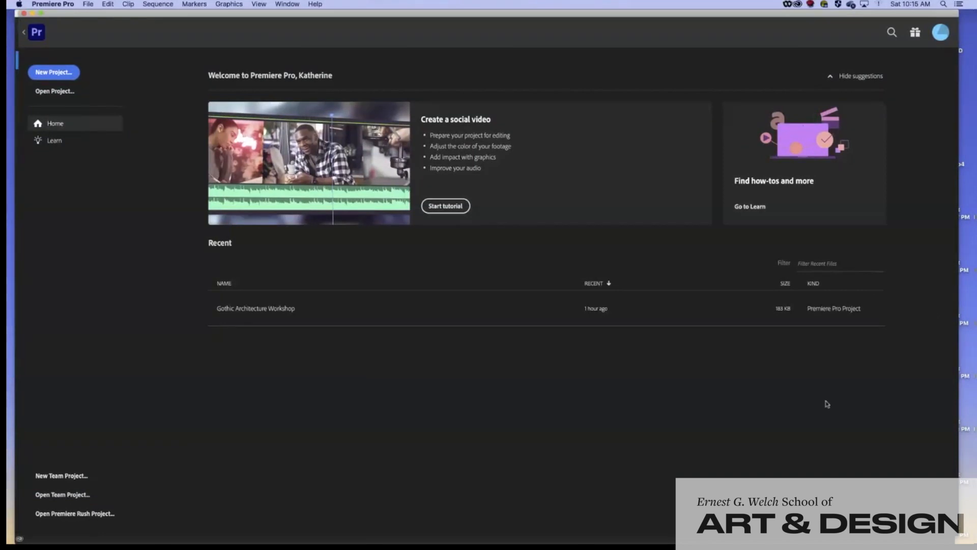
pyautogui.click(46, 77)
pyautogui.moveTo(145, 17); pyautogui.dragTo(132, 123)
pyautogui.click(162, 16)
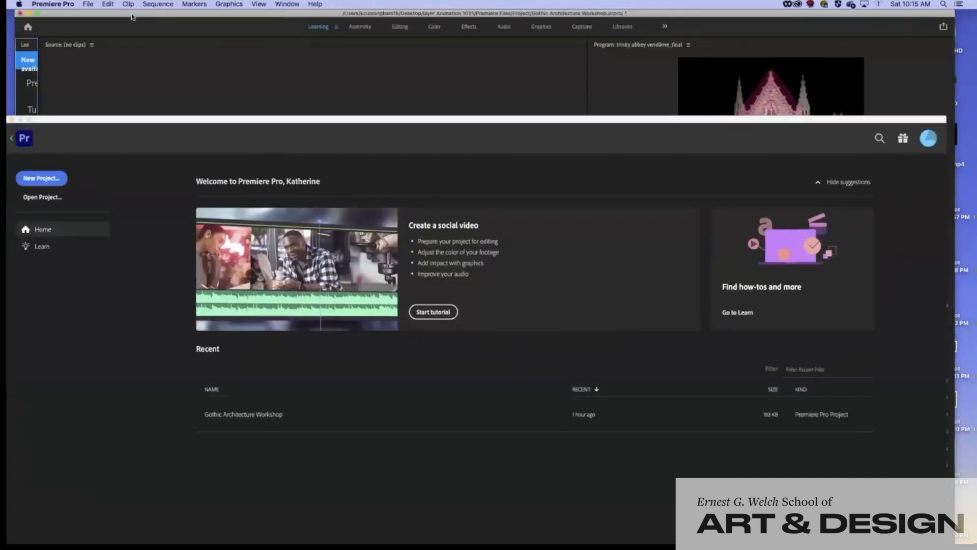
pyautogui.click(132, 118)
pyautogui.moveTo(132, 116); pyautogui.dragTo(134, 15)
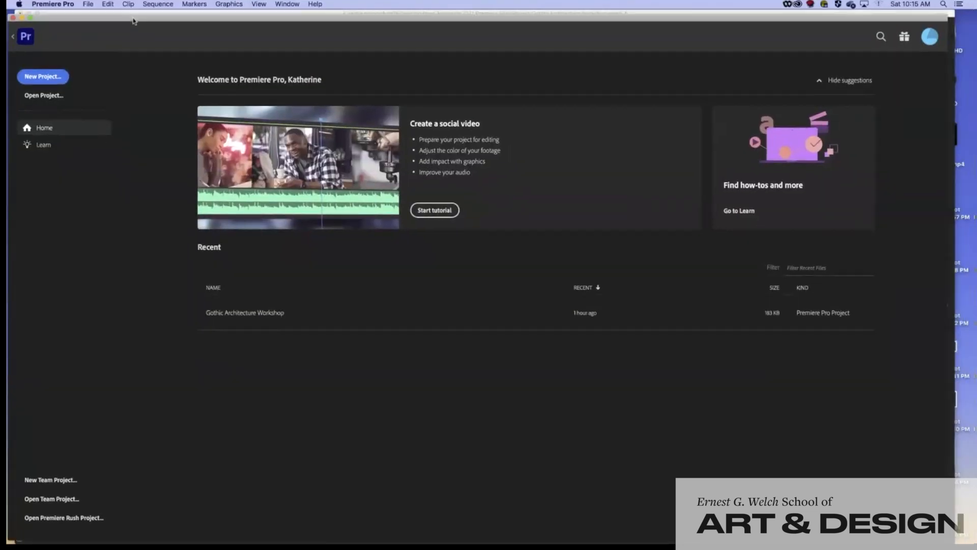
pyautogui.click(244, 323)
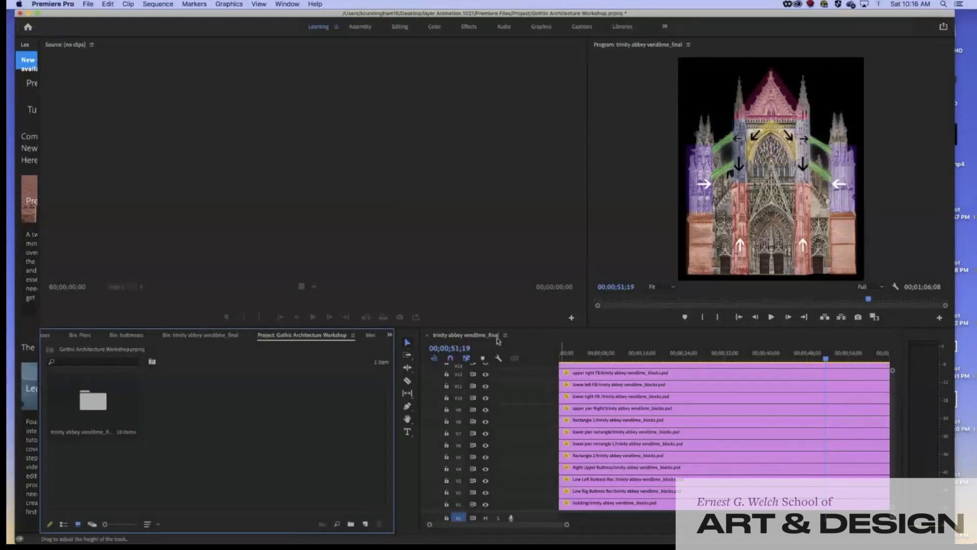
# Enlarge the timeline, switch to Editing, and inspect keyframes of the V14, V7, V4 and V3 clips
pyautogui.moveTo(481, 326); pyautogui.dragTo(468, 206)
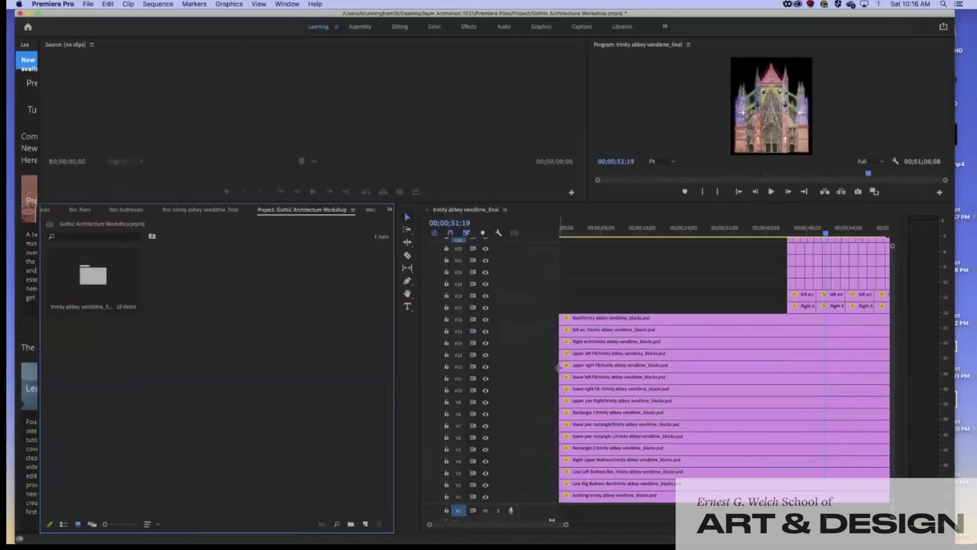
pyautogui.click(596, 344)
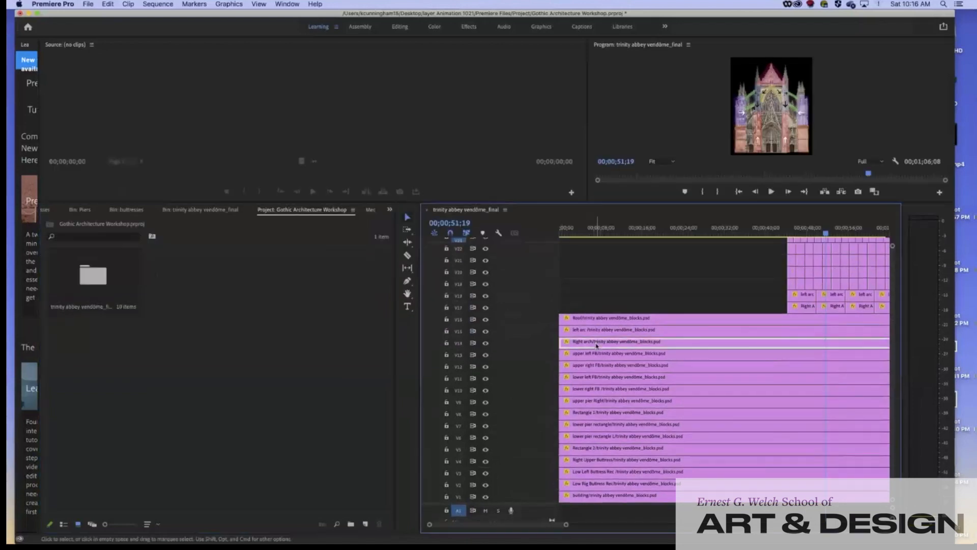
pyautogui.click(400, 27)
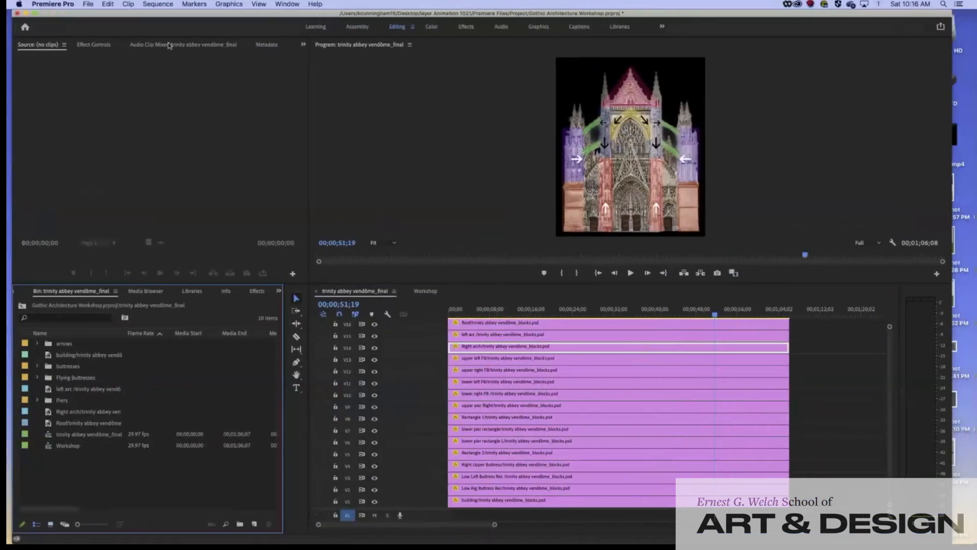
pyautogui.click(94, 44)
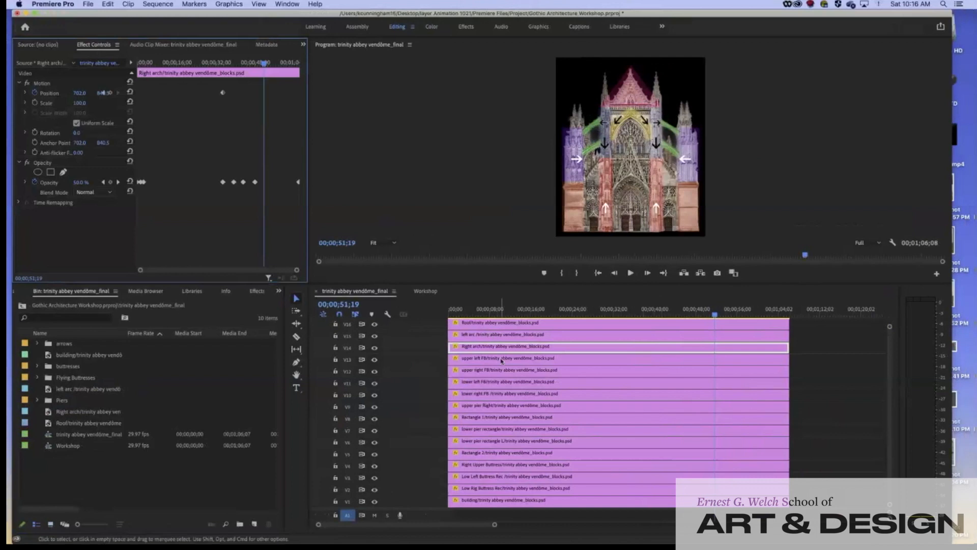
pyautogui.click(492, 431)
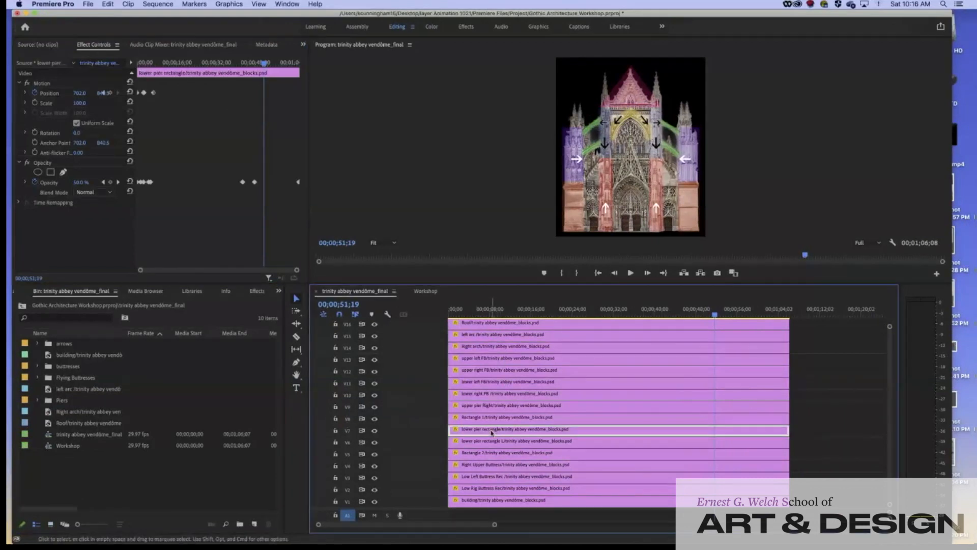
pyautogui.click(516, 465)
pyautogui.click(245, 65)
pyautogui.moveTo(246, 65); pyautogui.dragTo(221, 68)
pyautogui.click(486, 478)
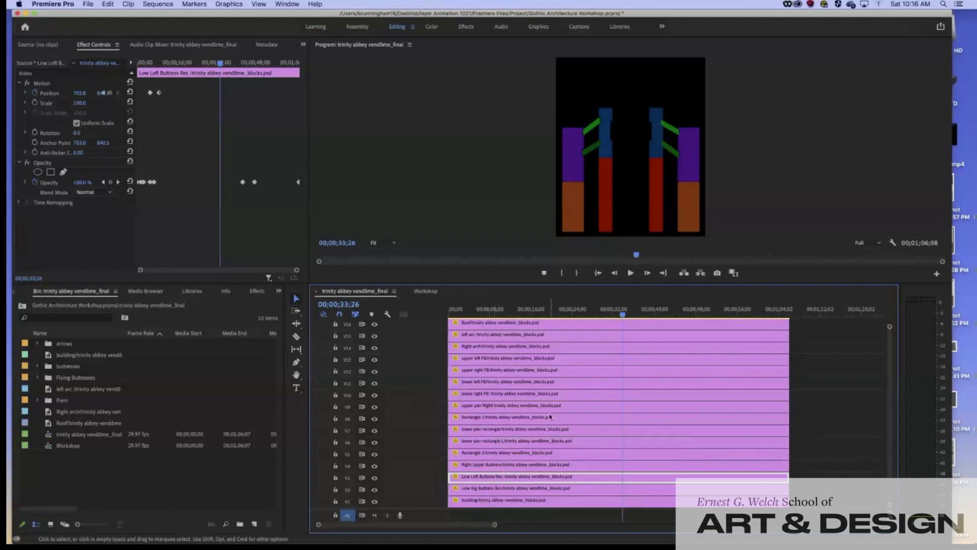
pyautogui.moveTo(679, 15); pyautogui.dragTo(626, 373)
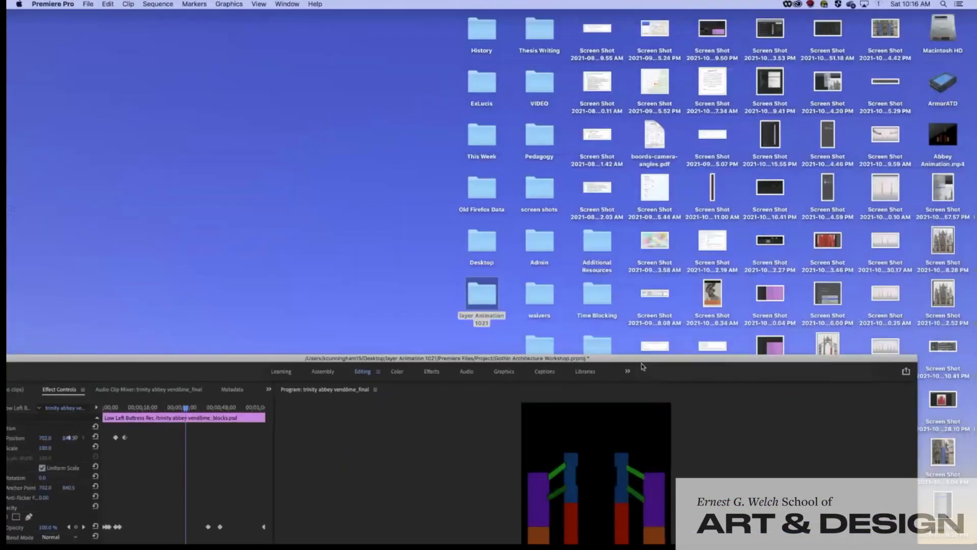
# Open the layer Animation 1021 folder and preview trinity abbey vendôme_blocks1.psd in Premiere Files/Media
pyautogui.click(492, 298)
pyautogui.doubleClick(489, 298)
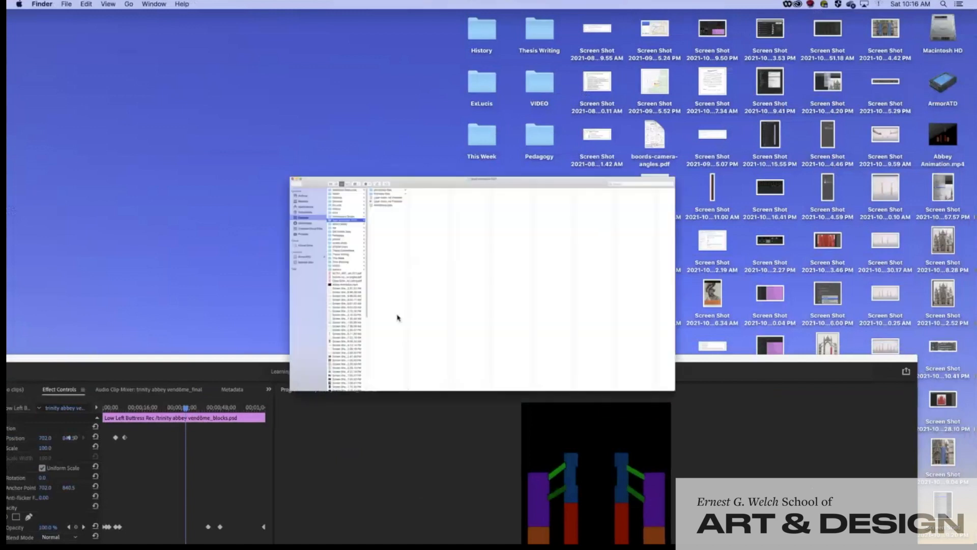
pyautogui.click(273, 69)
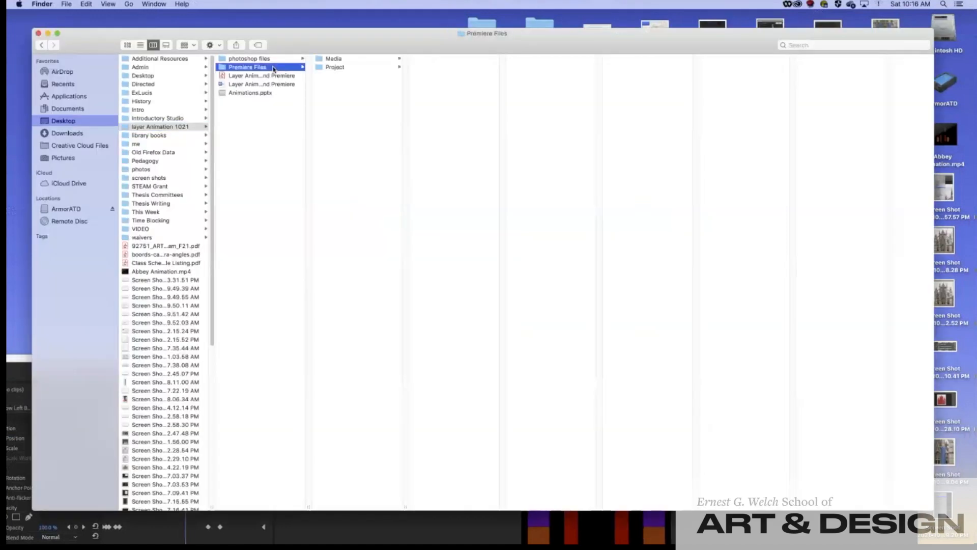
pyautogui.click(325, 70)
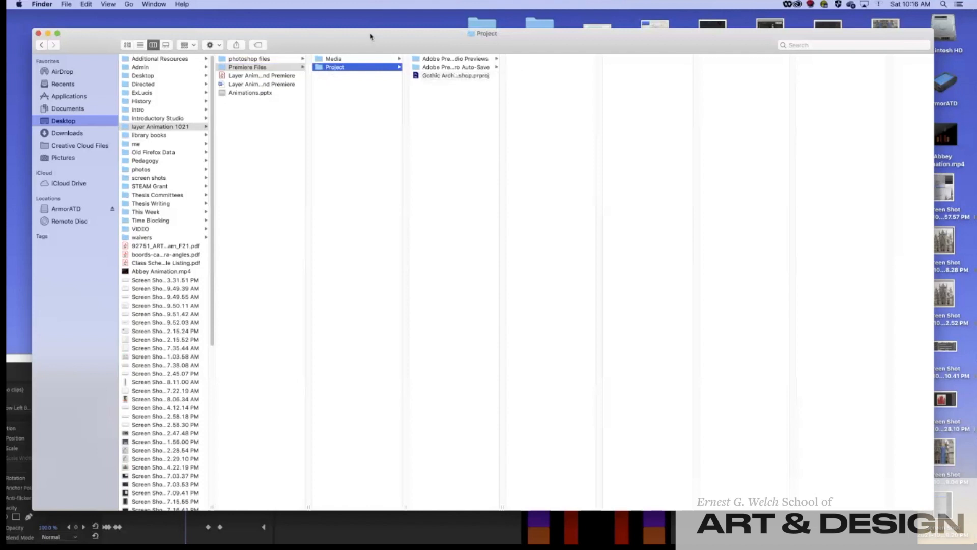
pyautogui.click(354, 60)
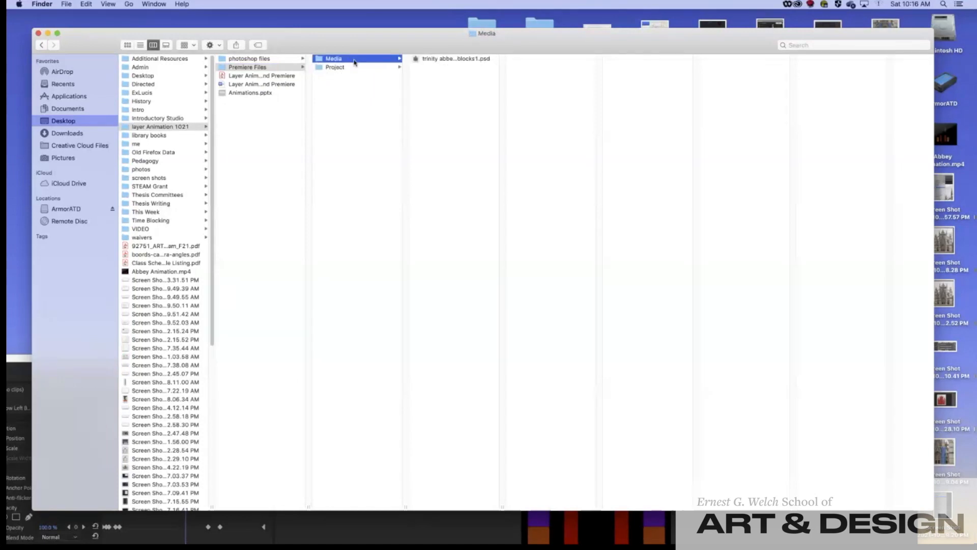
pyautogui.click(418, 59)
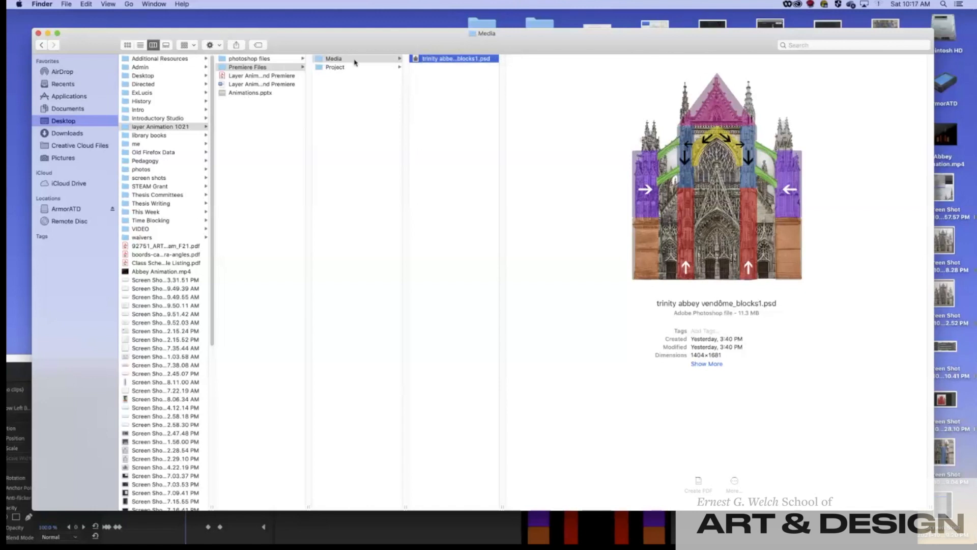
# Reselect the Media folder, then bring the Premiere window back over Finder
pyautogui.click(245, 67)
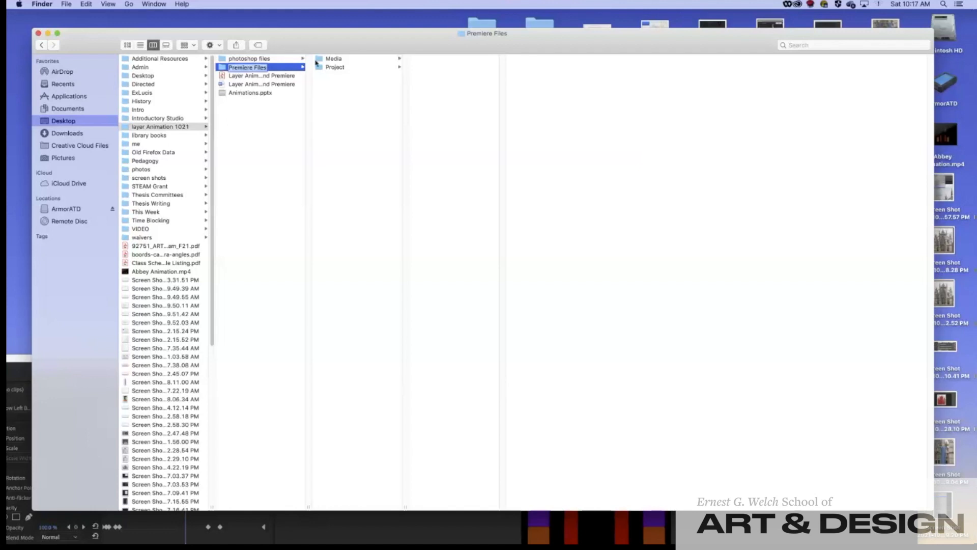
pyautogui.click(331, 60)
pyautogui.moveTo(302, 35); pyautogui.dragTo(340, 17)
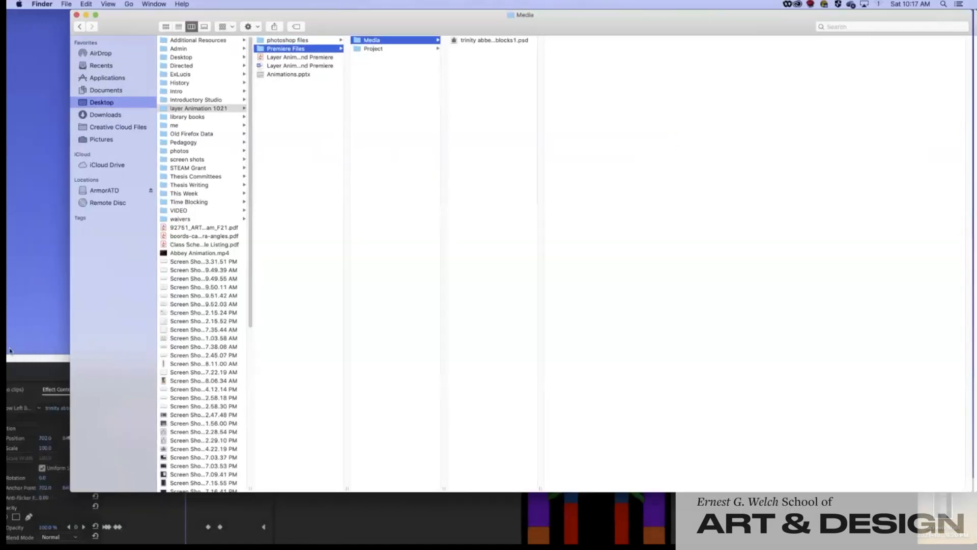
pyautogui.click(33, 361)
pyautogui.moveTo(39, 355); pyautogui.dragTo(66, 3)
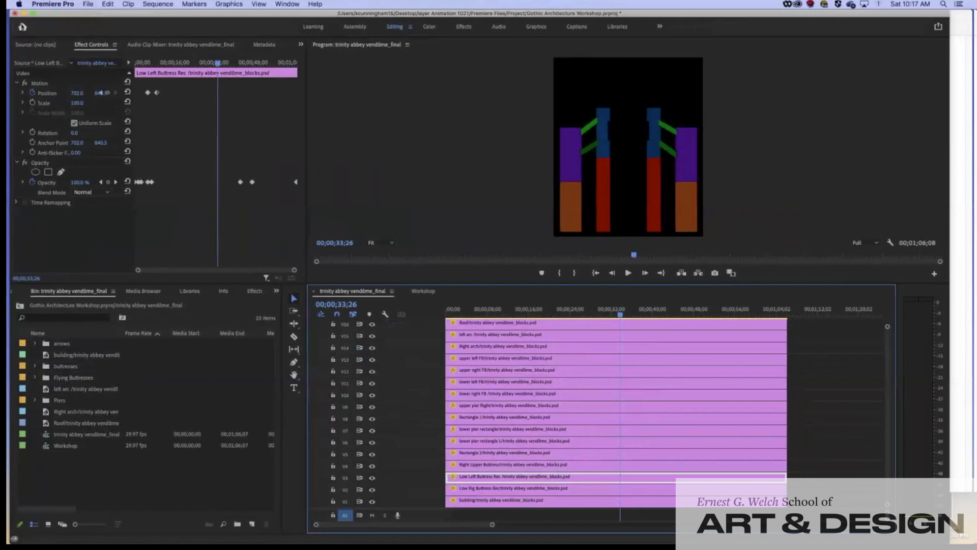
# From Premiere's Home screen, start a new project to bring up the New Project settings
pyautogui.click(23, 27)
pyautogui.moveTo(83, 24); pyautogui.dragTo(82, 16)
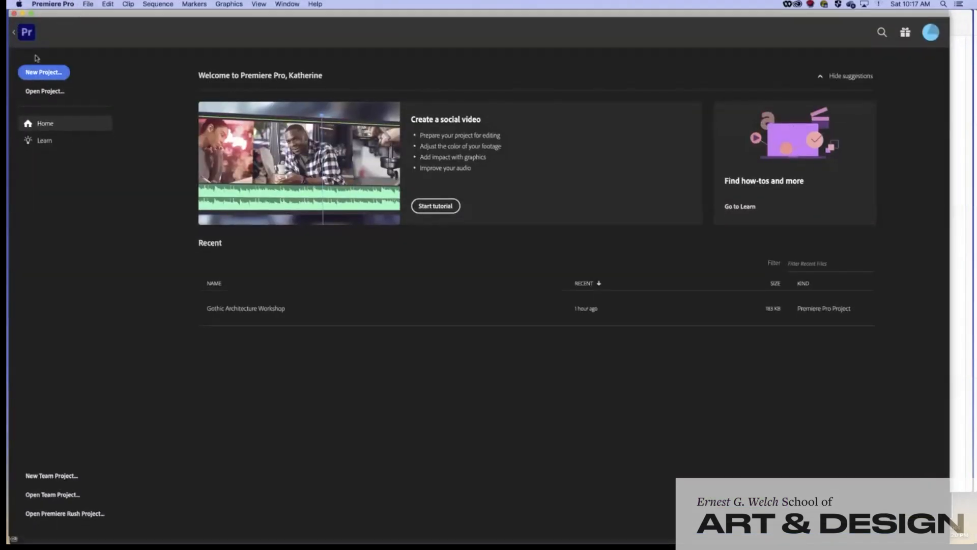
pyautogui.click(38, 76)
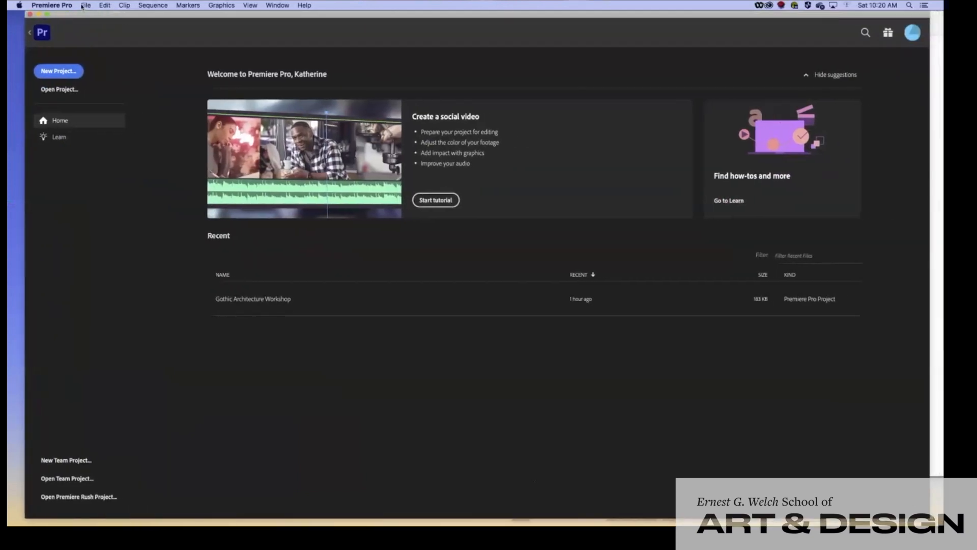
pyautogui.click(52, 6)
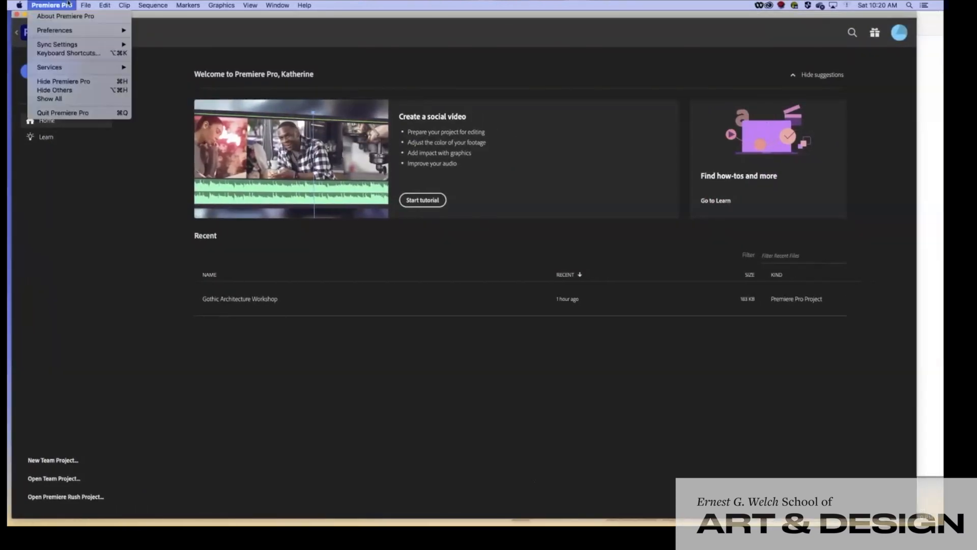
pyautogui.click(182, 40)
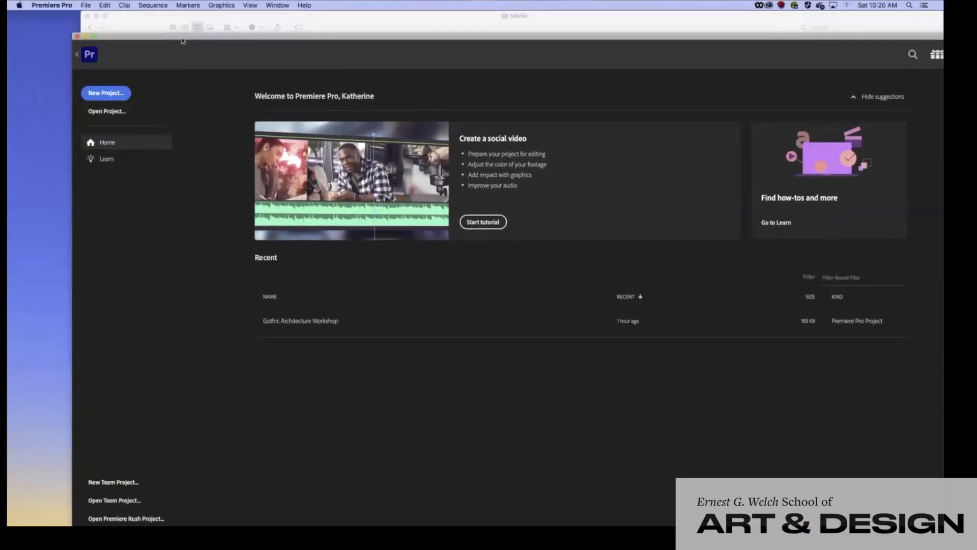
pyautogui.moveTo(208, 35); pyautogui.dragTo(150, 14)
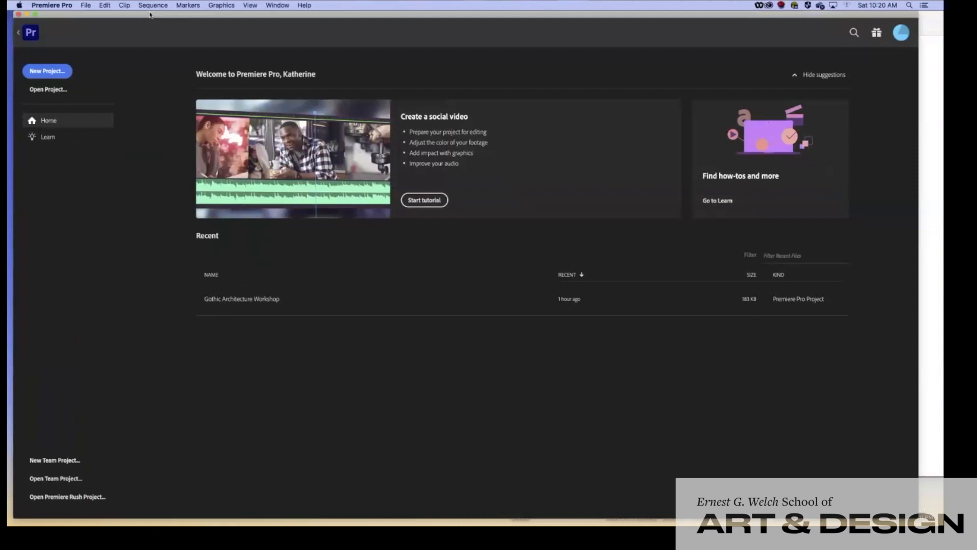
pyautogui.click(66, 71)
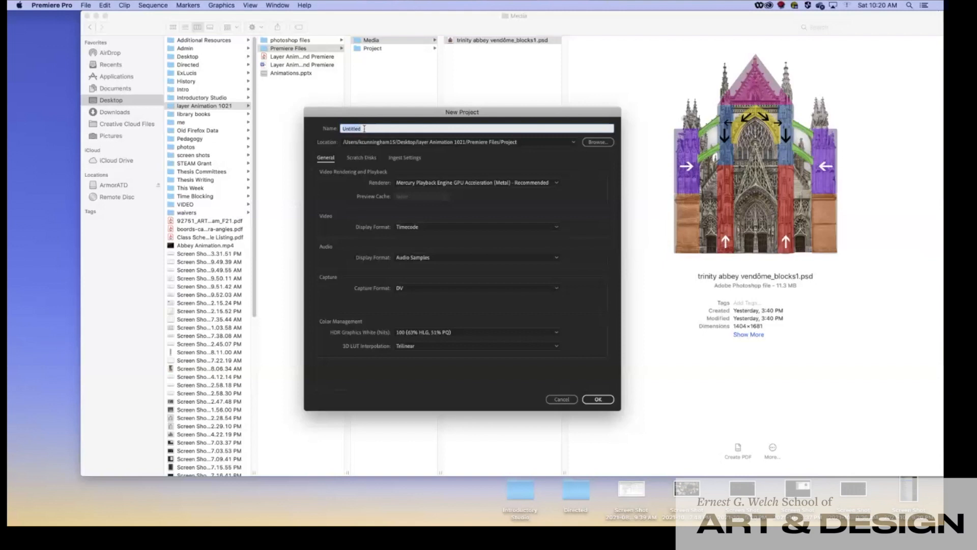
# Name the project Gothic and set its save location to Premiere Files/Project
pyautogui.write('Gothic')
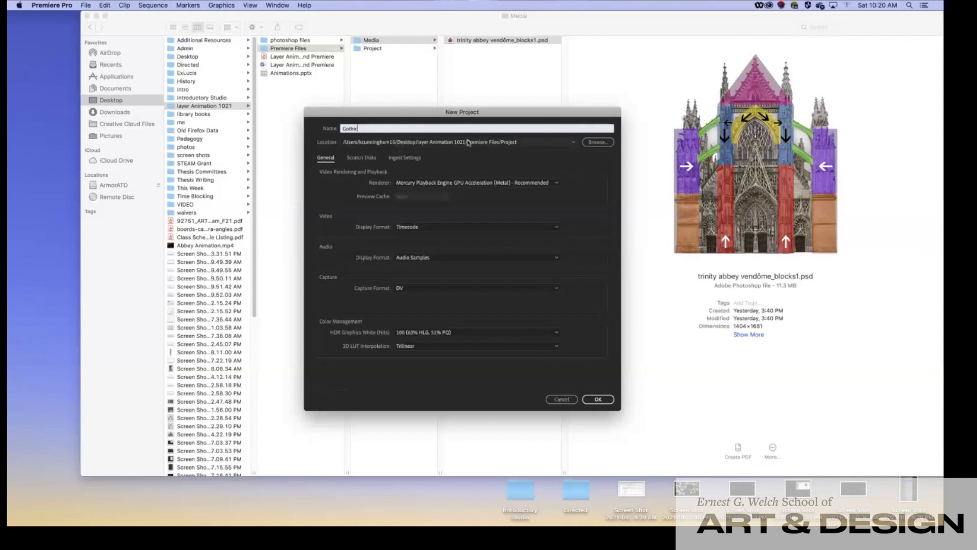
pyautogui.click(524, 144)
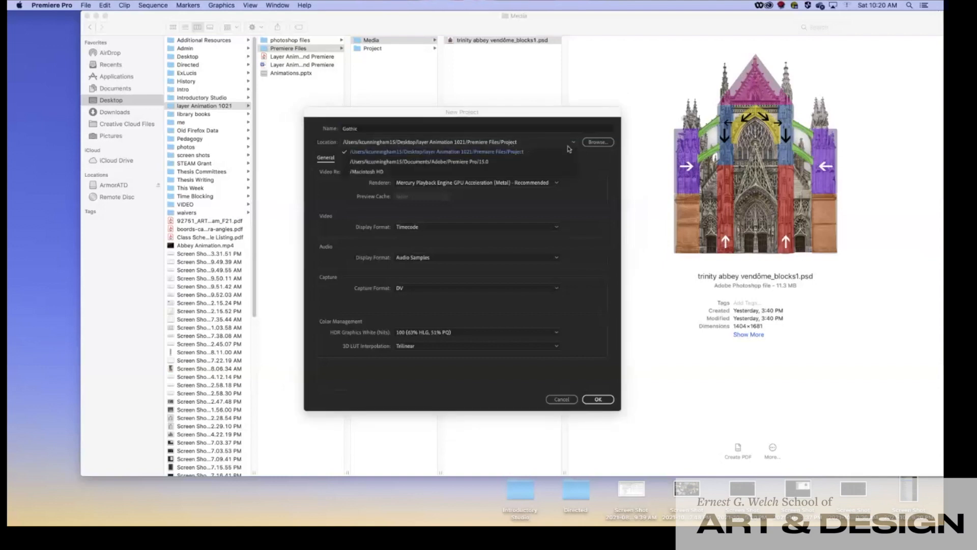
pyautogui.click(596, 144)
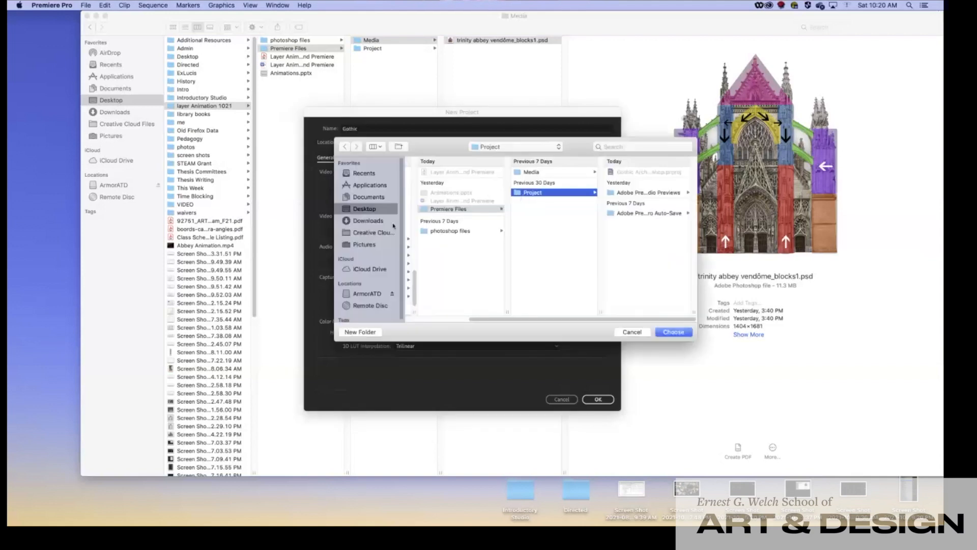
pyautogui.click(422, 210)
pyautogui.click(525, 193)
pyautogui.click(671, 333)
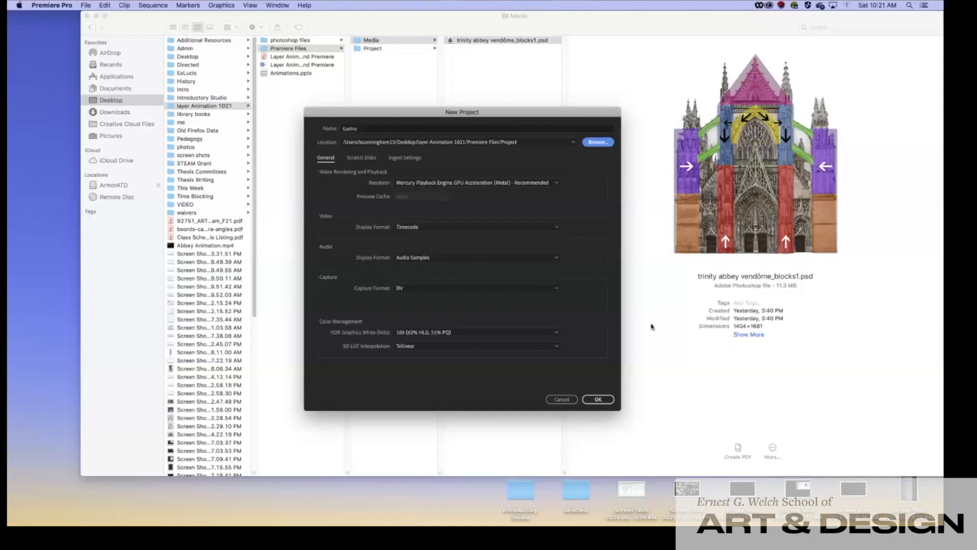
# Review the Scratch Disks locations, then create the Gothic project with default General settings
pyautogui.moveTo(349, 112); pyautogui.dragTo(288, 80)
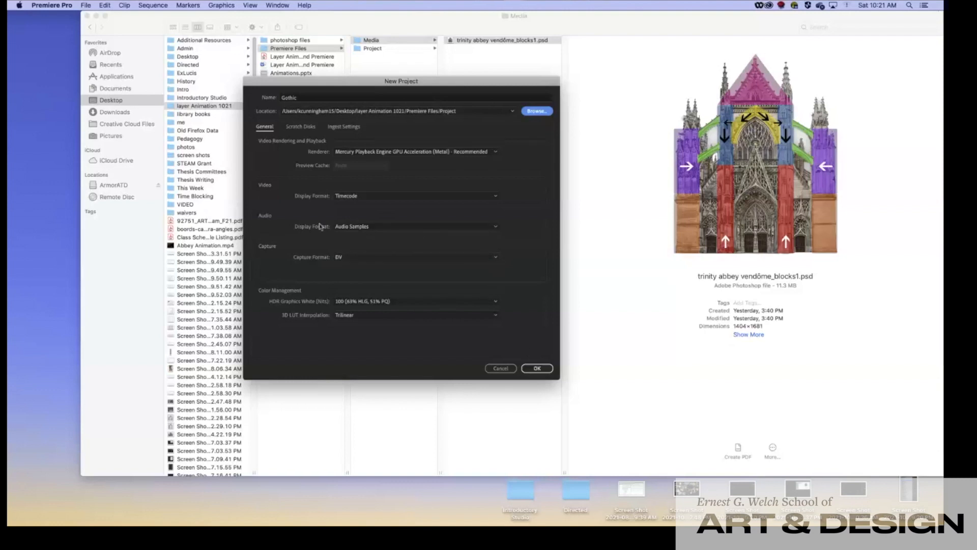
pyautogui.click(308, 130)
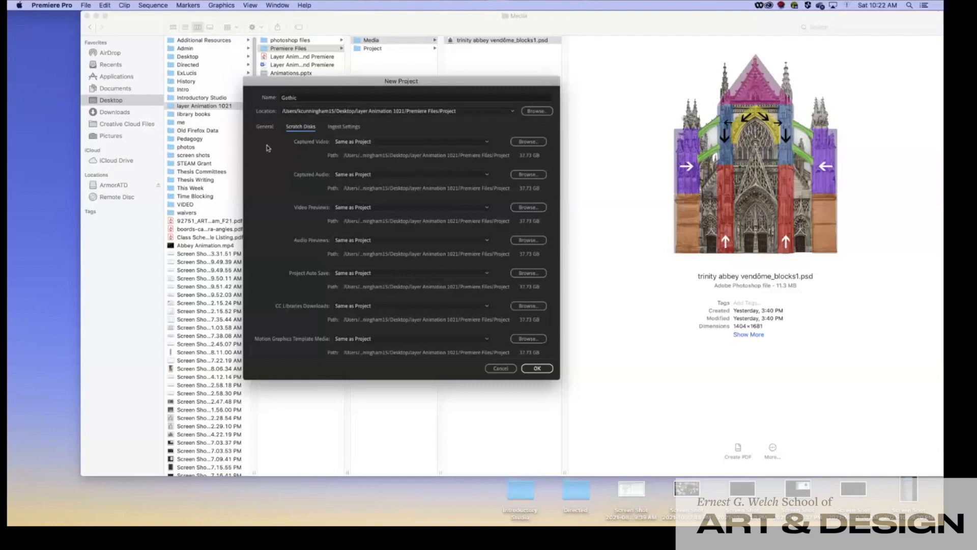
pyautogui.click(263, 128)
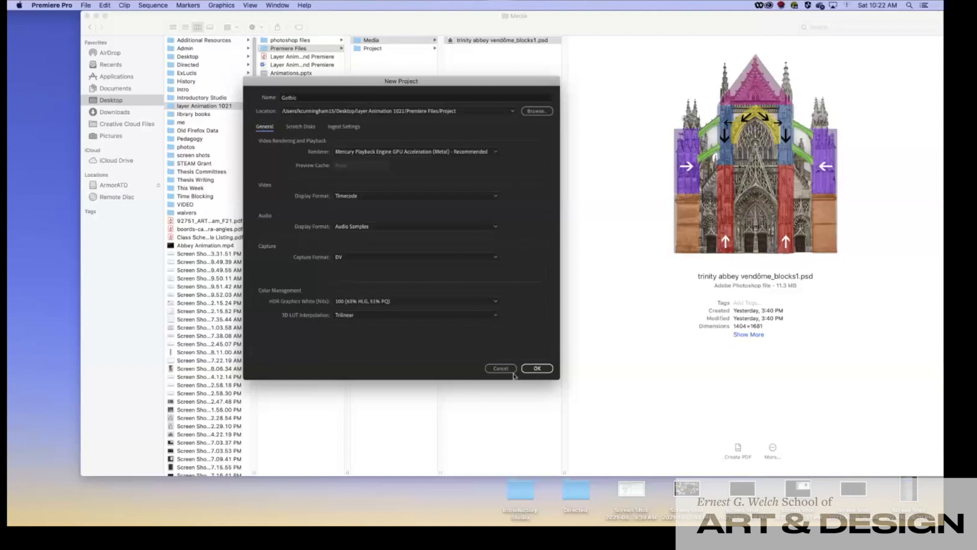
pyautogui.click(536, 369)
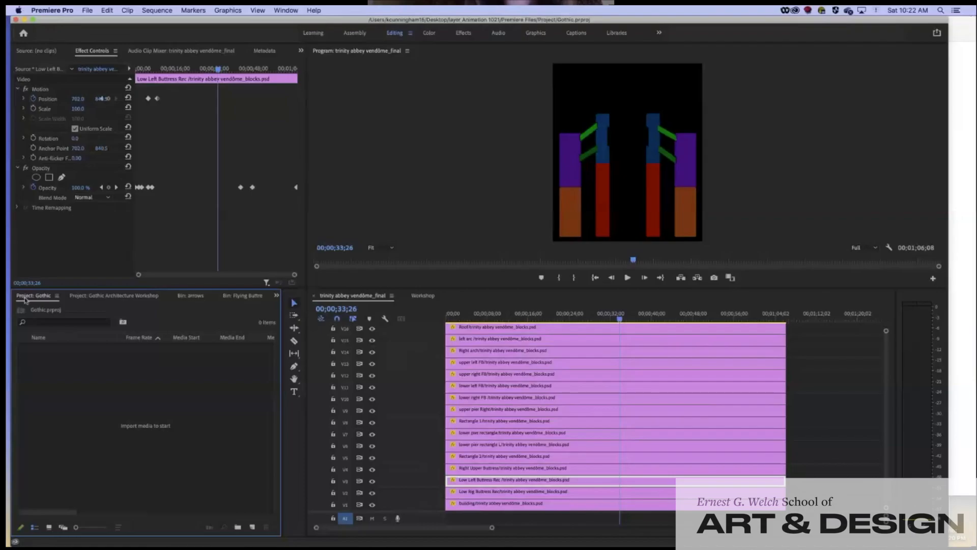
# Close the Gothic Architecture Workshop project panel
pyautogui.click(79, 299)
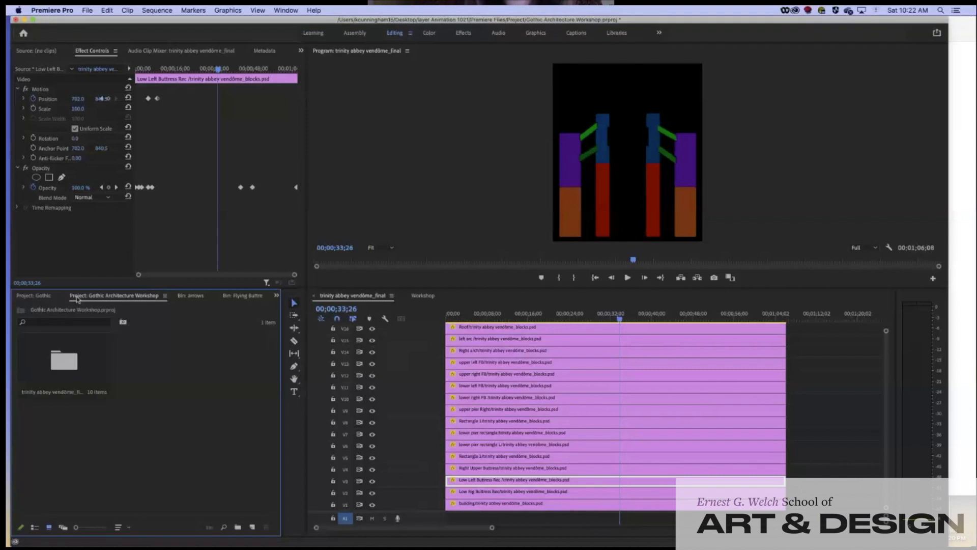
pyautogui.rightClick(165, 300)
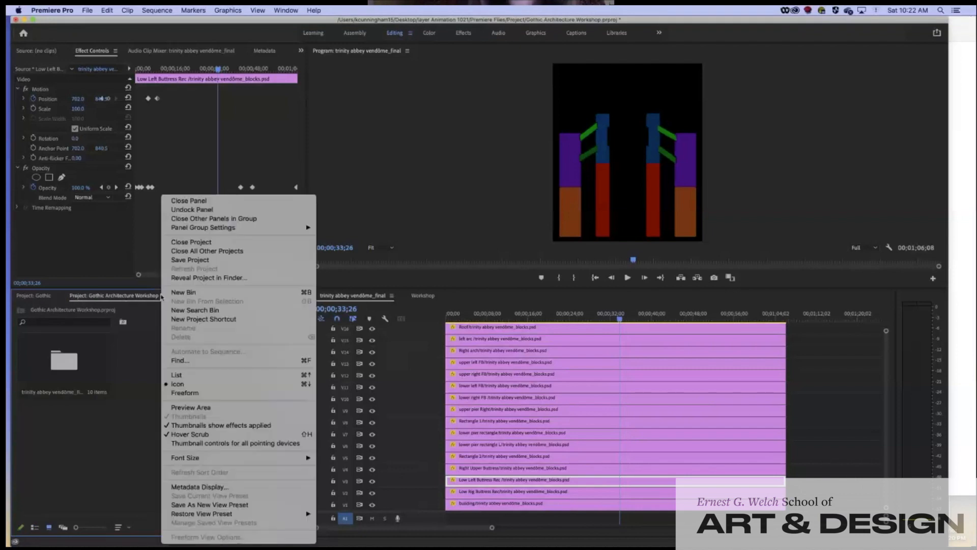
pyautogui.click(186, 202)
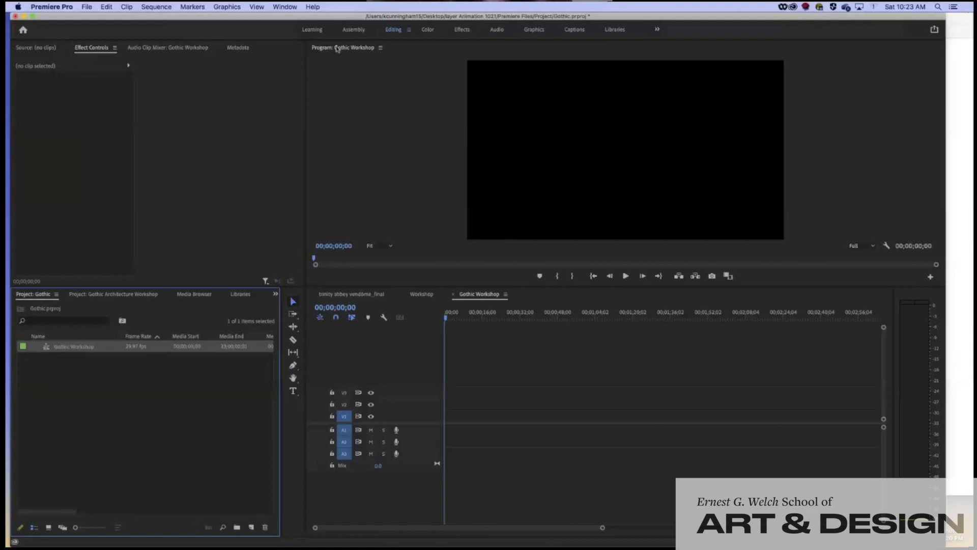
# Switch to the Learning workspace and back to Editing, and widen the window to the screen edge
pyautogui.click(315, 29)
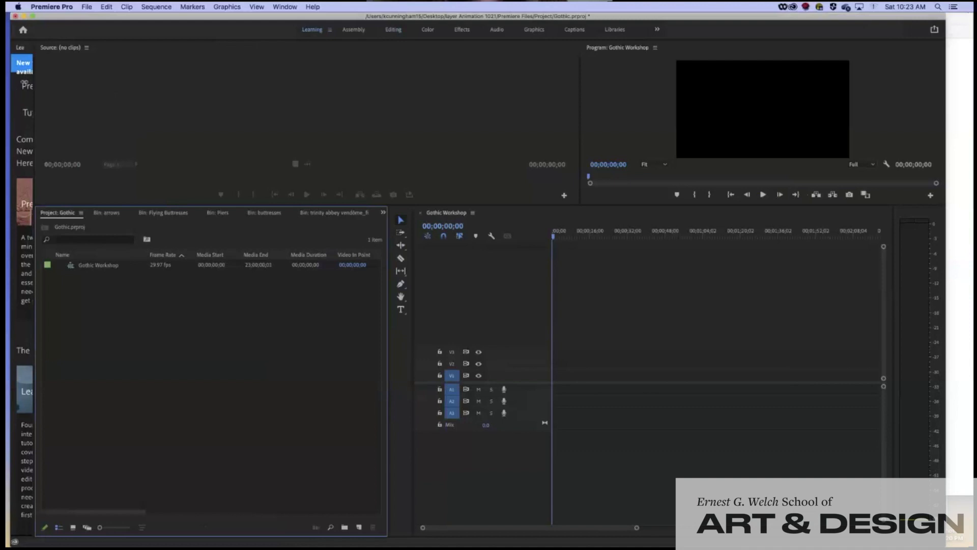
pyautogui.moveTo(351, 20); pyautogui.dragTo(350, 26)
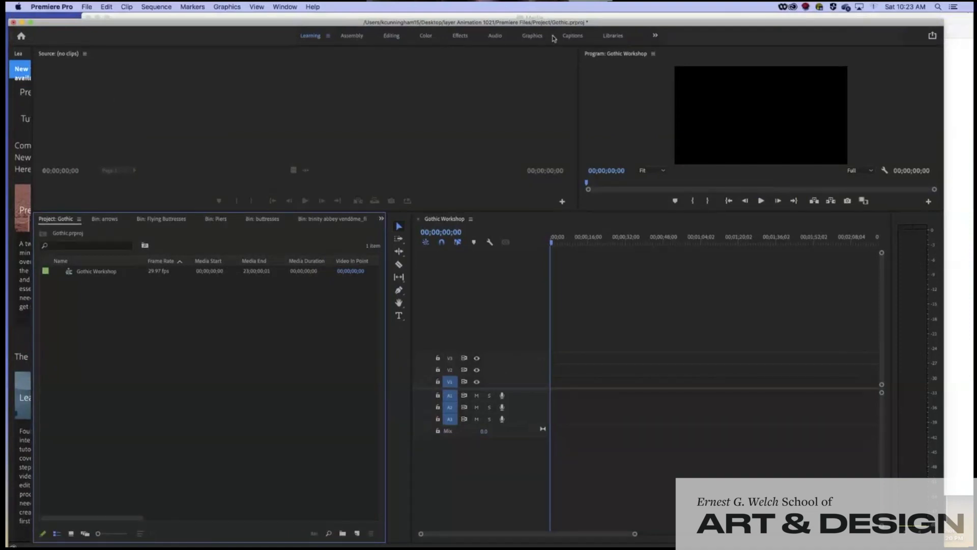
pyautogui.click(391, 36)
pyautogui.moveTo(277, 23); pyautogui.dragTo(273, 14)
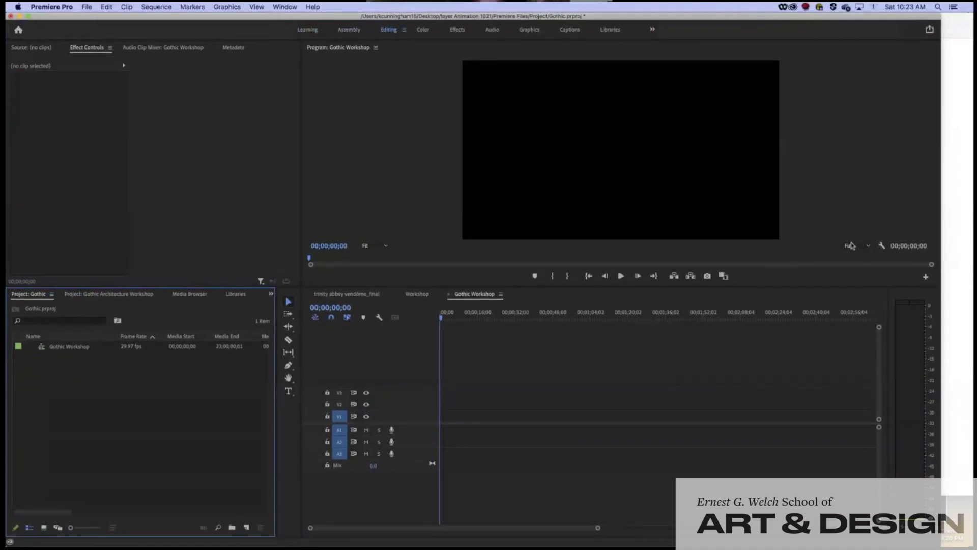
pyautogui.moveTo(941, 239); pyautogui.dragTo(969, 245)
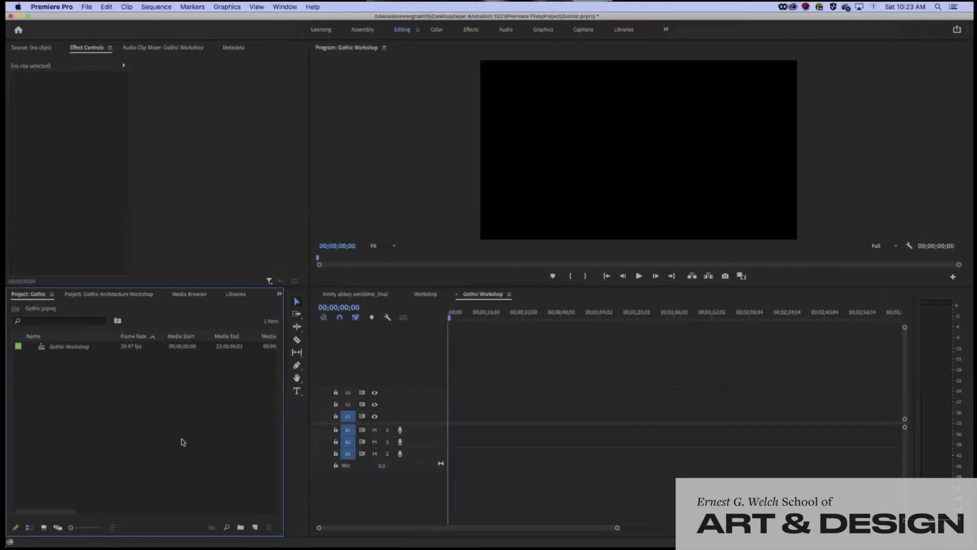
pyautogui.doubleClick(152, 427)
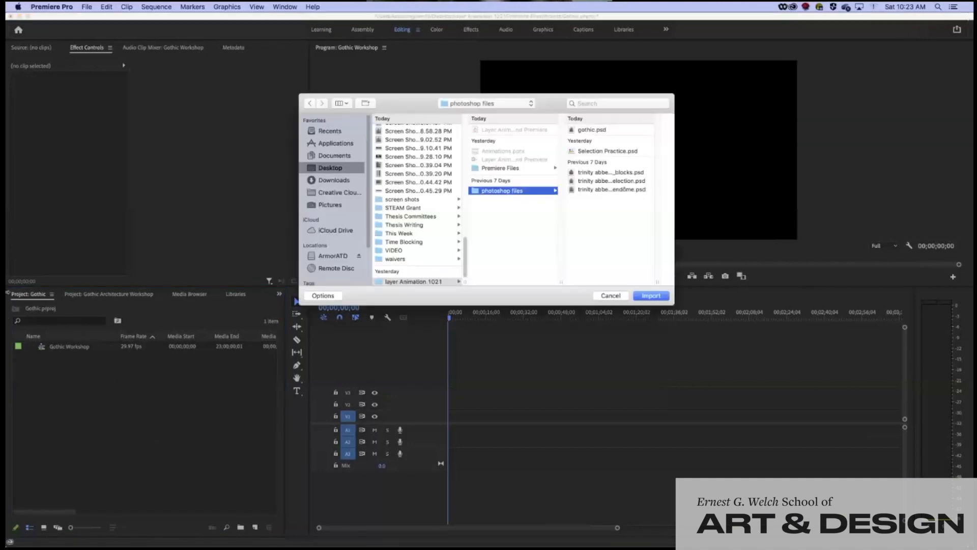
pyautogui.click(611, 295)
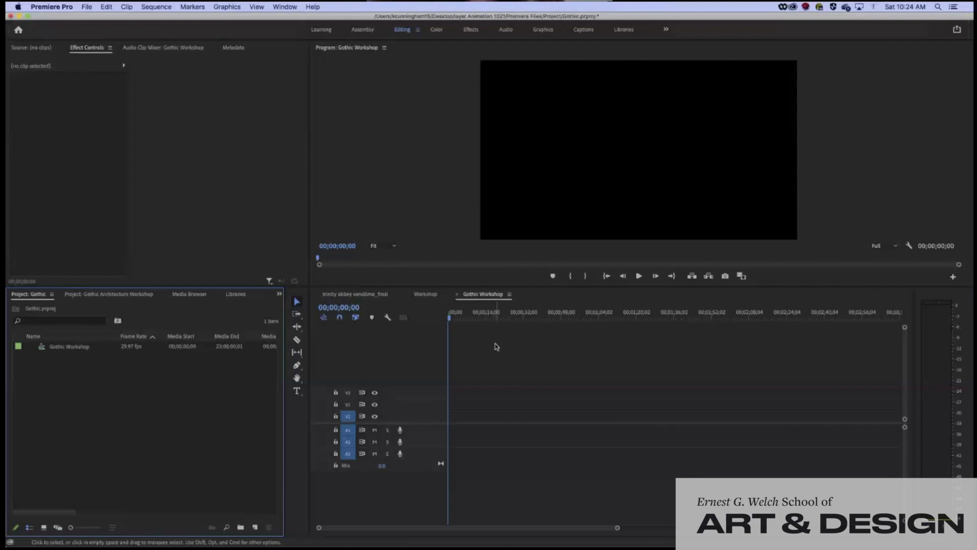
# Scrub the empty Gothic Workshop timeline and zoom its ruler to two-second intervals
pyautogui.moveTo(451, 317); pyautogui.dragTo(427, 326)
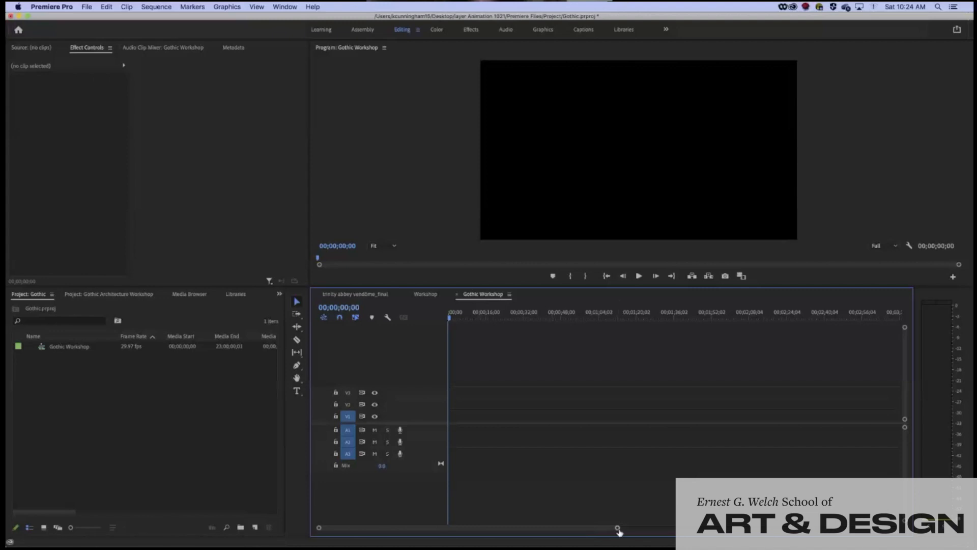
pyautogui.moveTo(619, 529); pyautogui.dragTo(599, 534)
pyautogui.moveTo(403, 530); pyautogui.dragTo(445, 533)
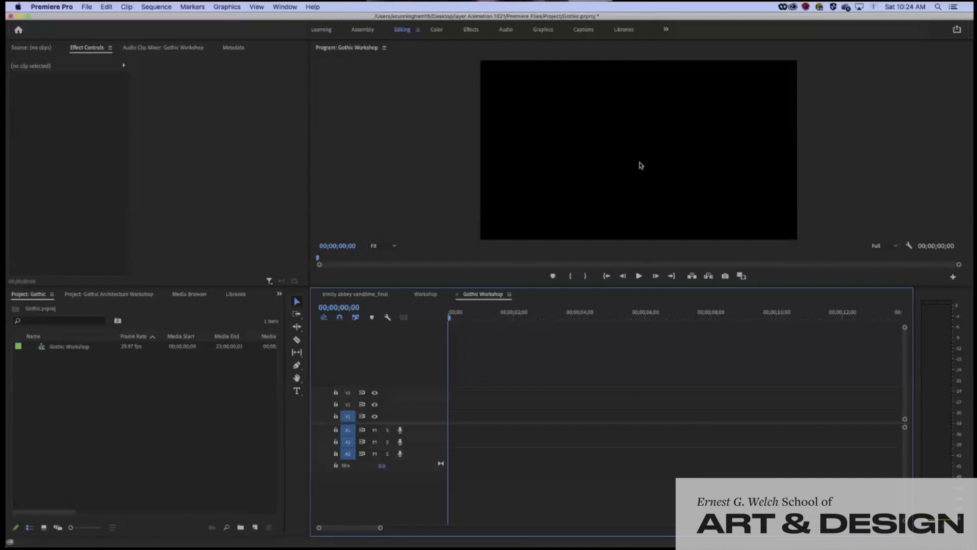
pyautogui.moveTo(136, 18); pyautogui.dragTo(139, 18)
pyautogui.click(91, 51)
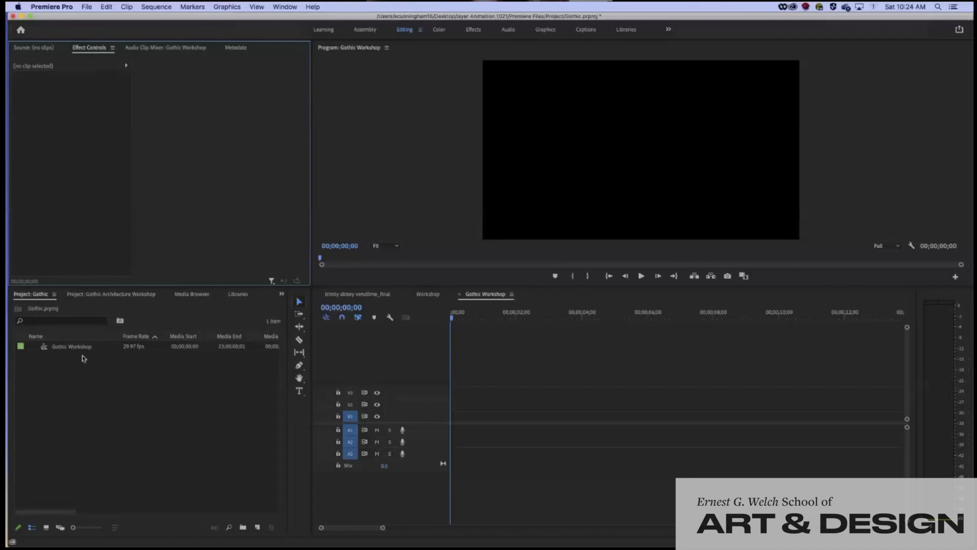
pyautogui.click(121, 428)
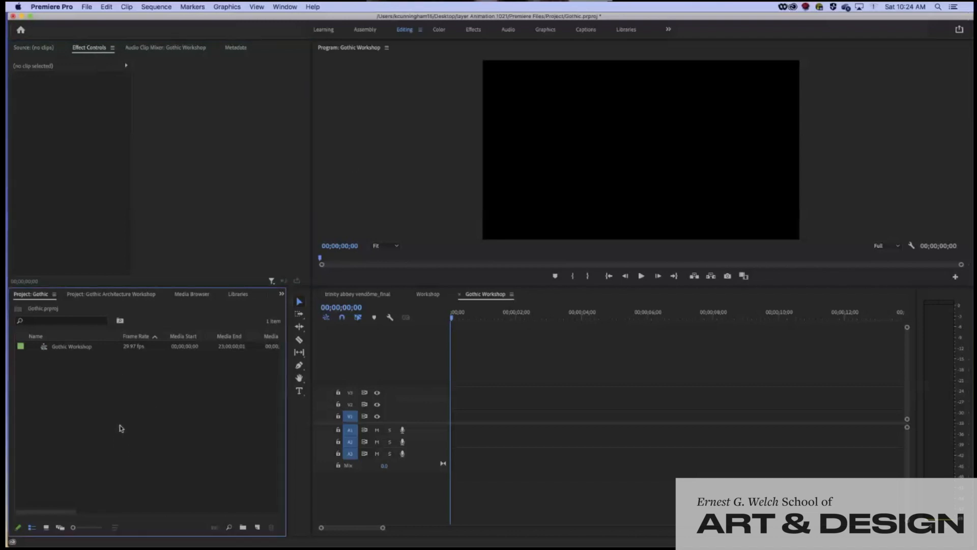
pyautogui.click(87, 7)
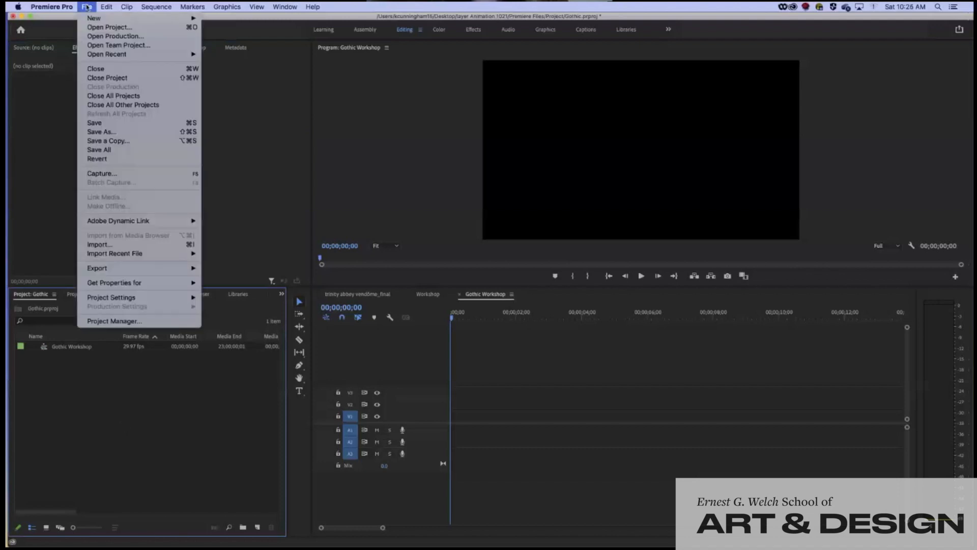
# Preview the PSDs in the photoshop files folder and import gothic.psd
pyautogui.click(158, 251)
pyautogui.click(424, 130)
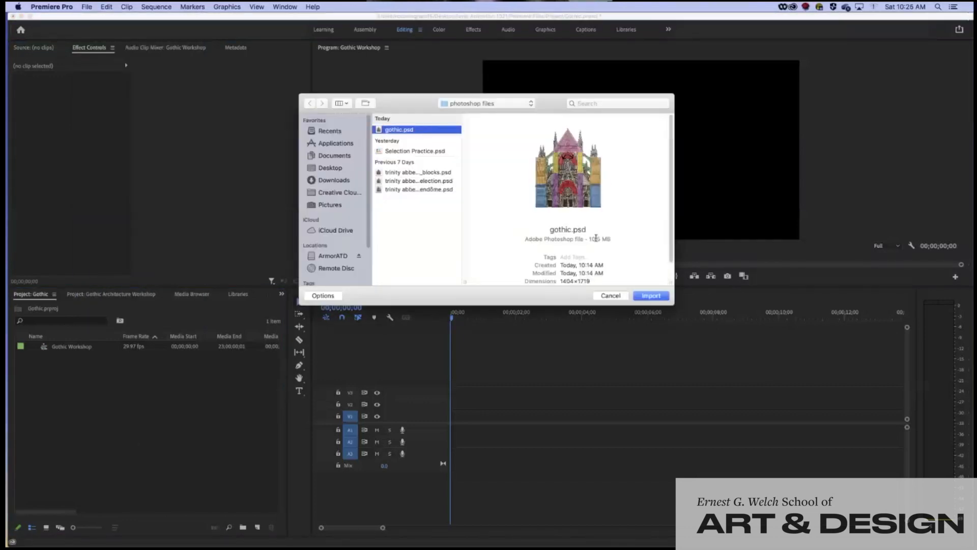
pyautogui.click(403, 173)
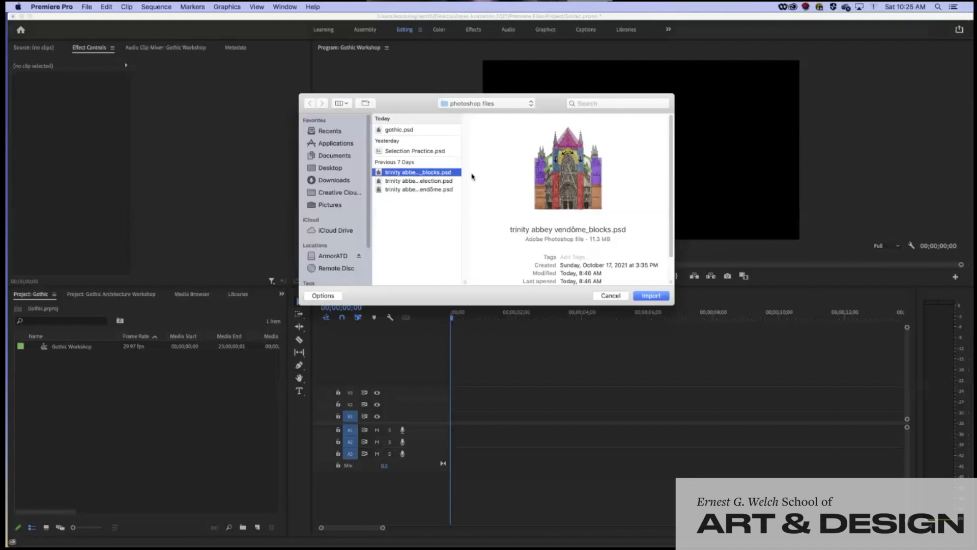
pyautogui.click(382, 130)
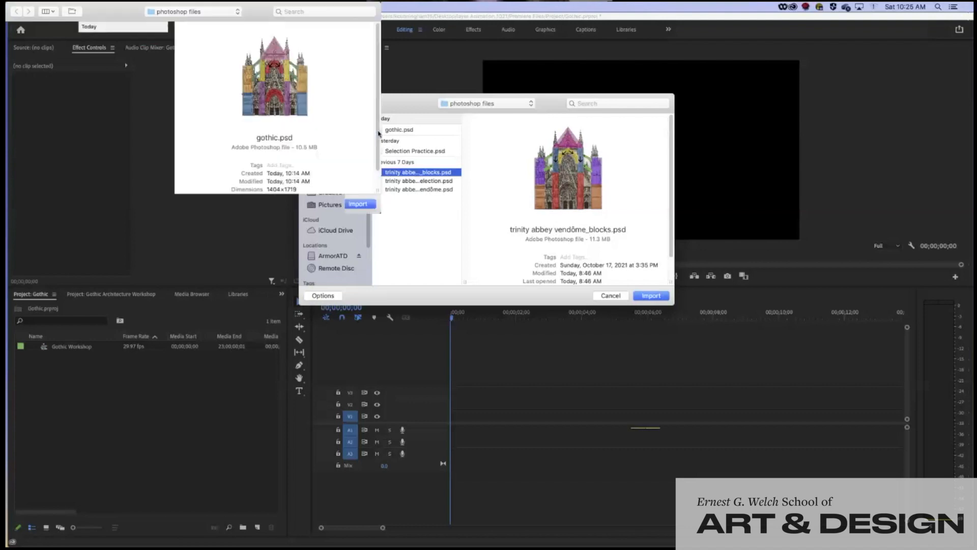
pyautogui.click(659, 297)
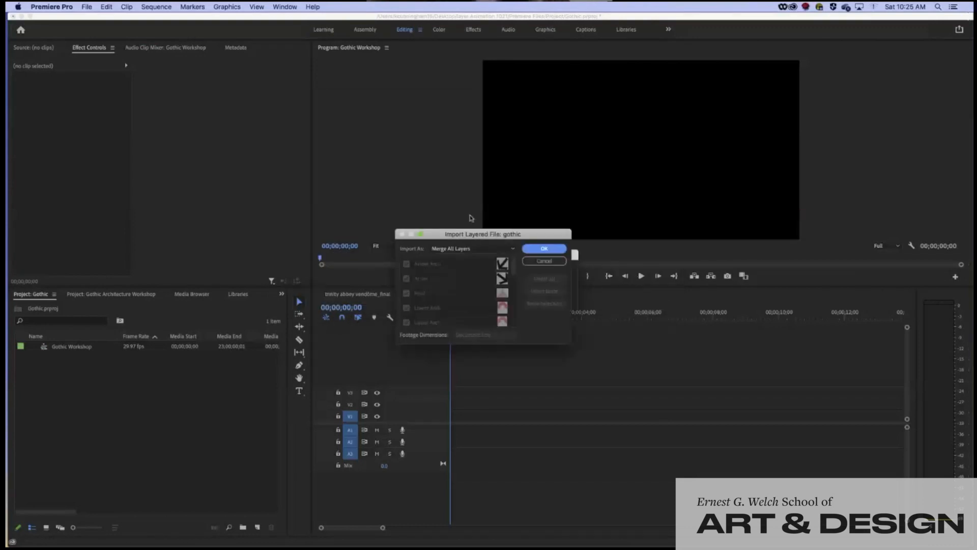
# Enlarge the Import Layered File dialog and import gothic.psd as a Sequence with all layers
pyautogui.moveTo(478, 234); pyautogui.dragTo(475, 169)
pyautogui.moveTo(570, 279); pyautogui.dragTo(912, 469)
pyautogui.moveTo(648, 171); pyautogui.dragTo(474, 107)
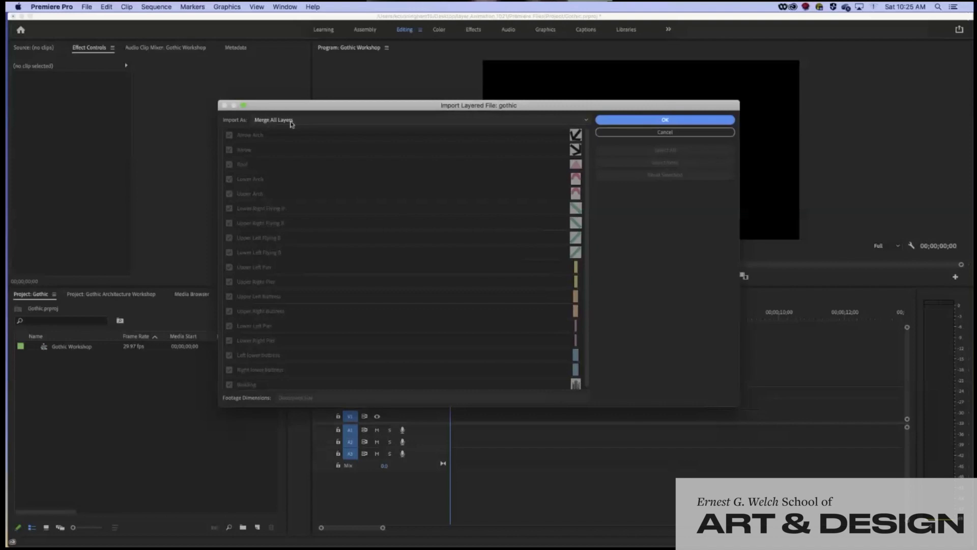
pyautogui.click(587, 123)
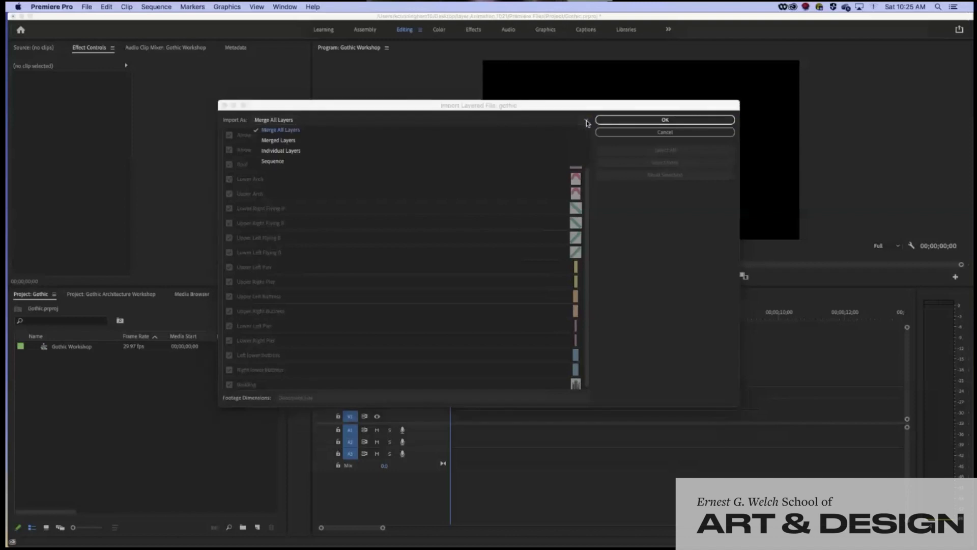
pyautogui.click(287, 162)
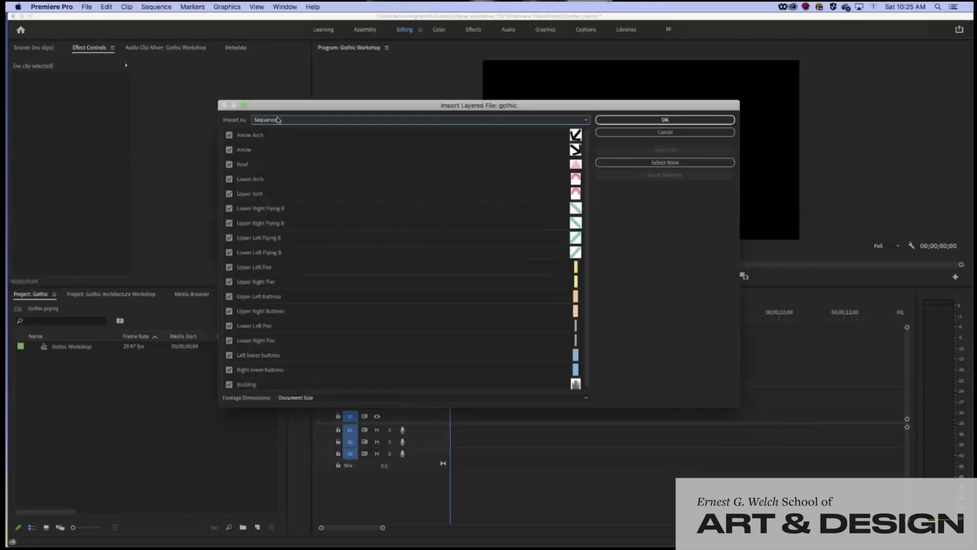
pyautogui.scroll(-1, 326, 232)
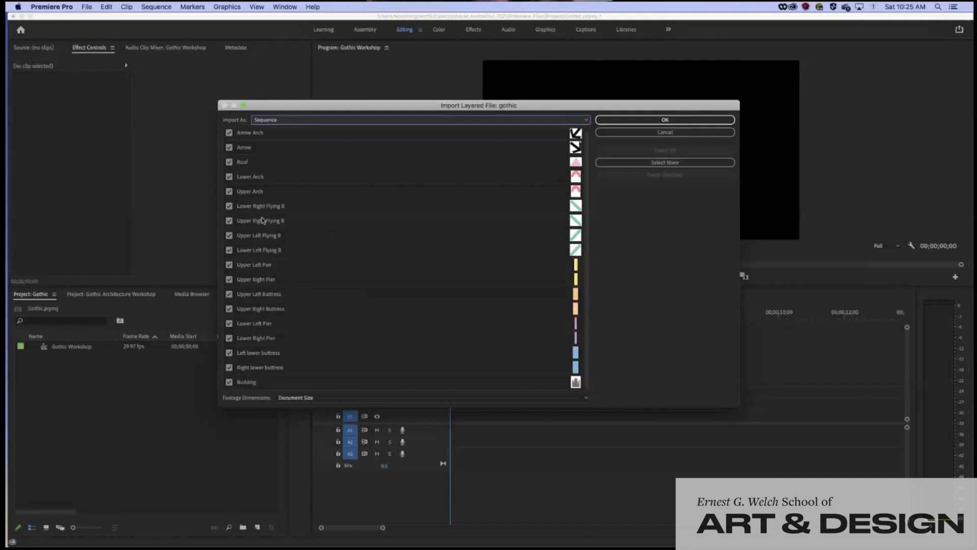
pyautogui.click(666, 120)
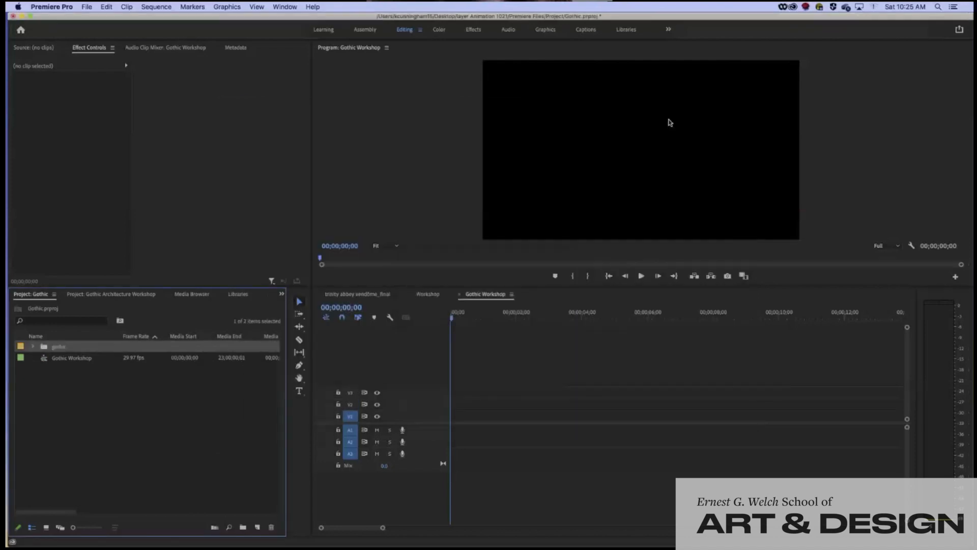
# Collapse the gothic bin and maximize the Project panel with the grave (`) key
pyautogui.click(31, 347)
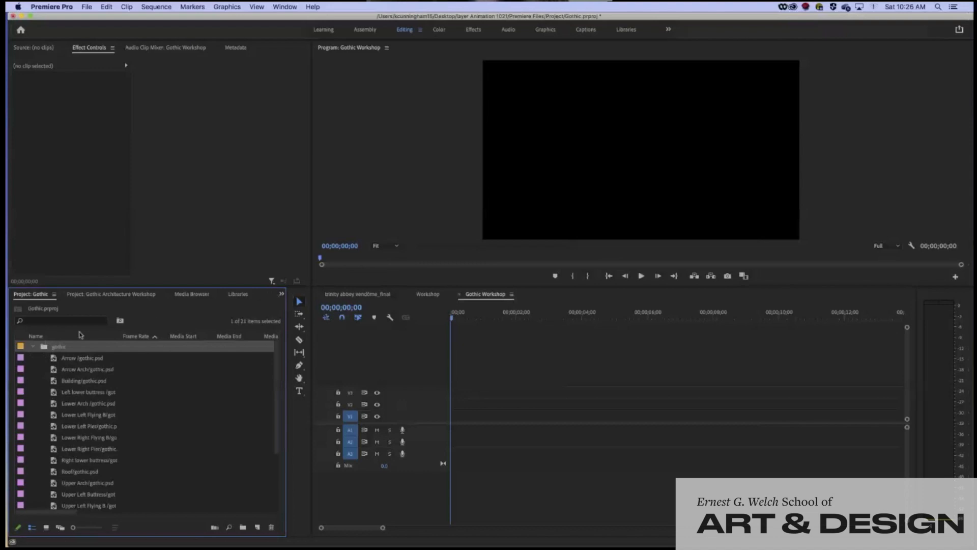
pyautogui.click(33, 346)
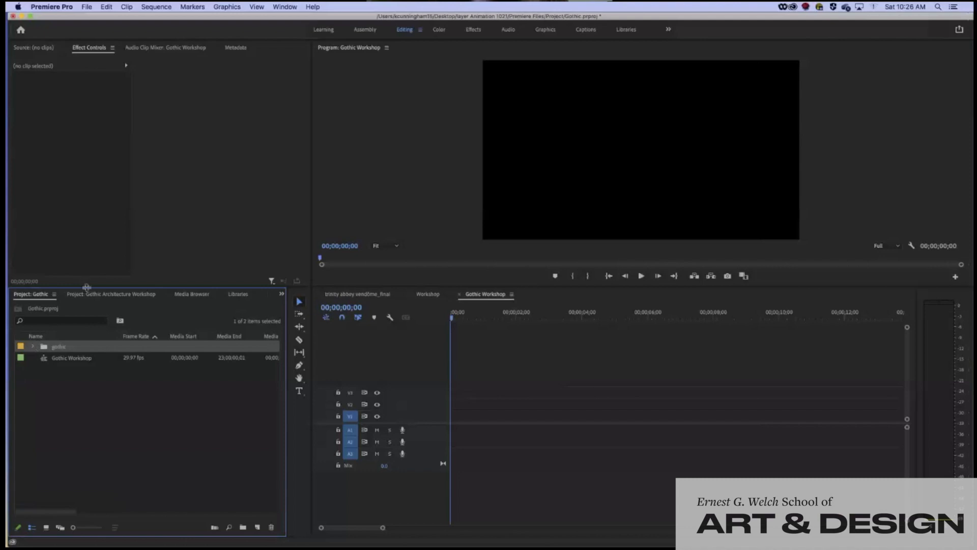
pyautogui.click(34, 347)
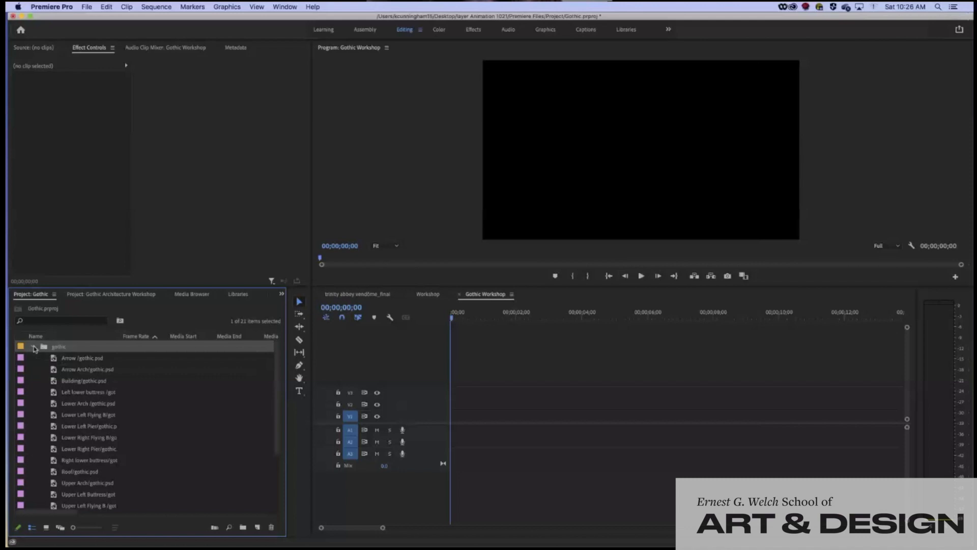
pyautogui.click(34, 347)
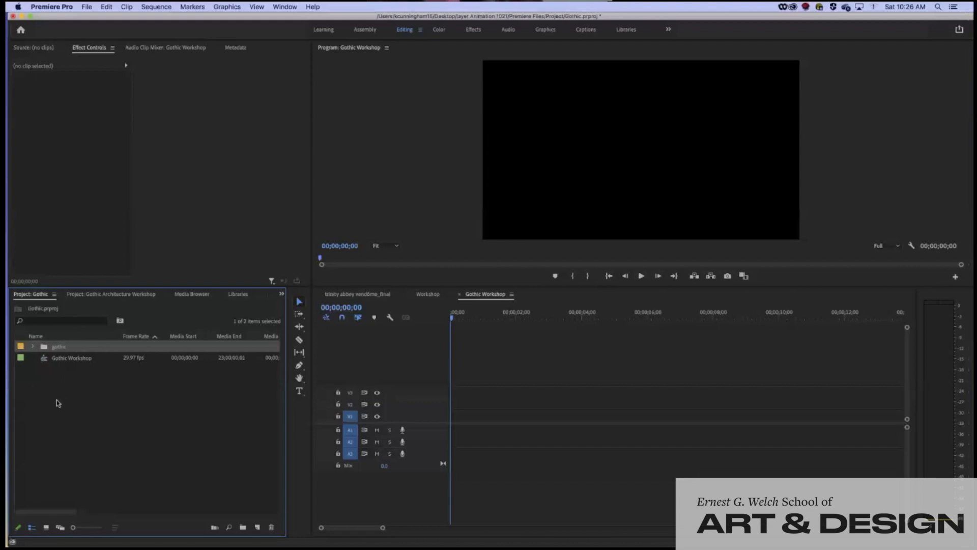
pyautogui.press('`')
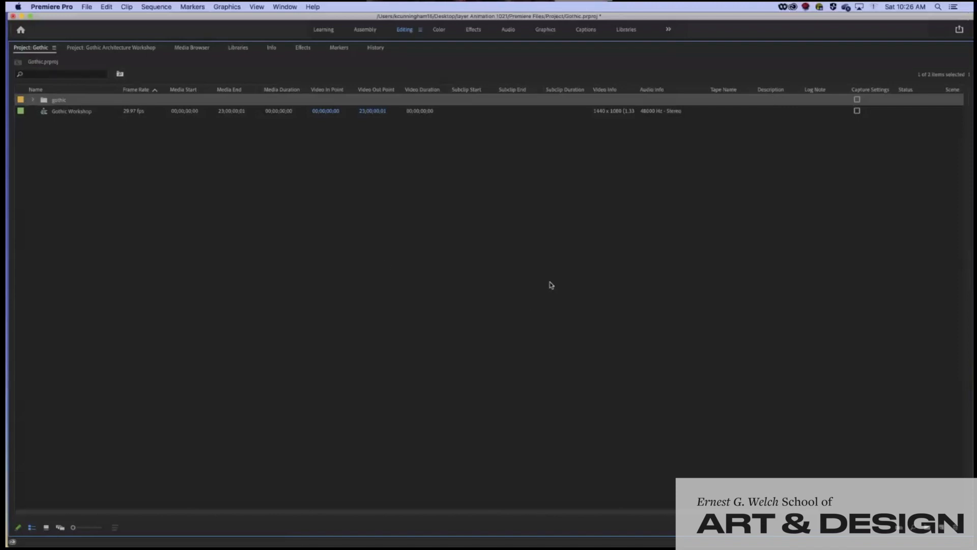
# Switch the Project panel to Icon View, open the gothic bin, and add a new bin inside it
pyautogui.click(44, 532)
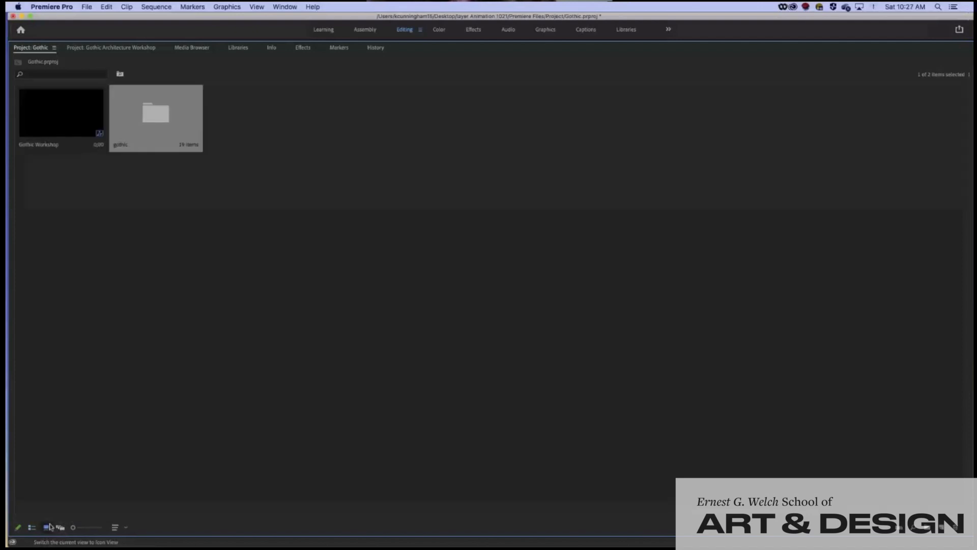
pyautogui.doubleClick(149, 121)
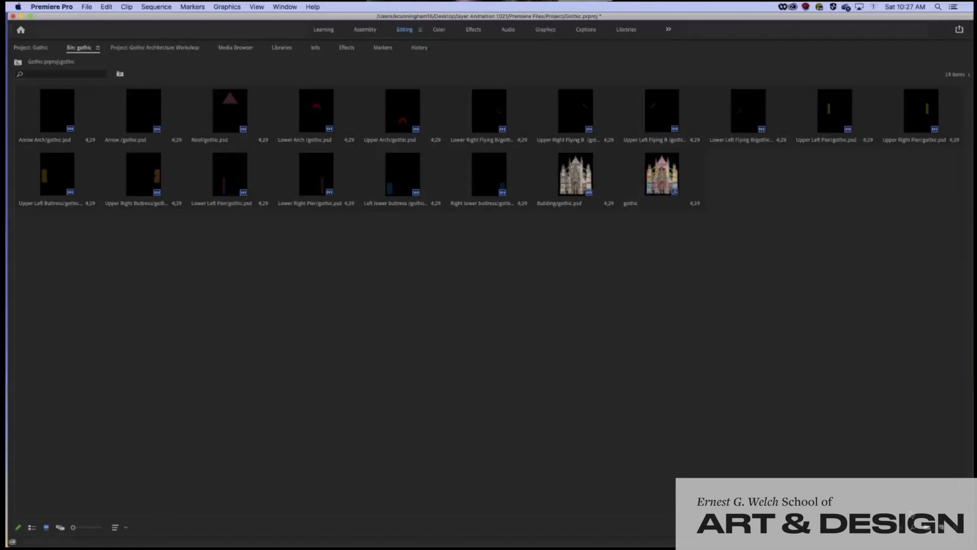
pyautogui.click(927, 530)
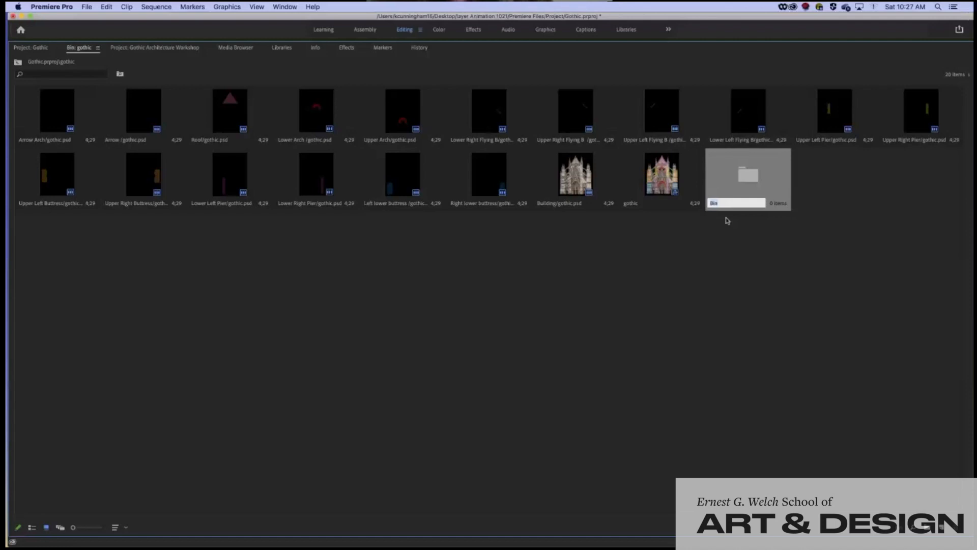
# Name the new bin Flying Buttresses and add a second bin named Buttresses
pyautogui.write('Flying Buttresses')
pyautogui.press('Tab')
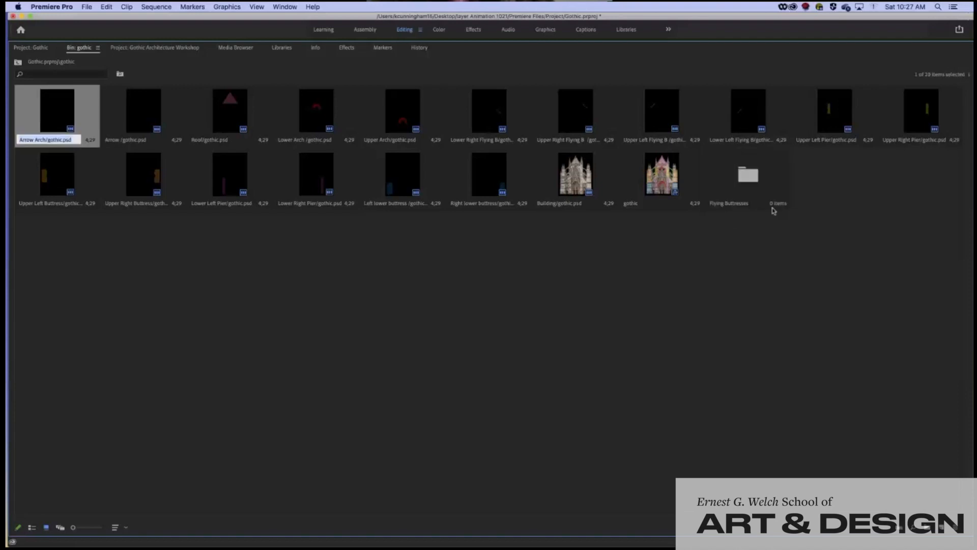
pyautogui.click(928, 527)
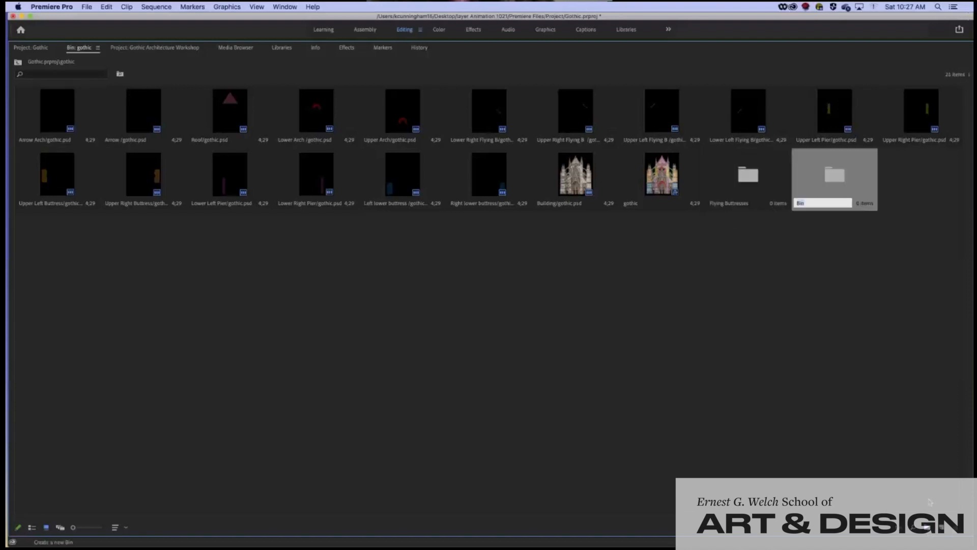
pyautogui.write('Buttresses')
pyautogui.press('Tab')
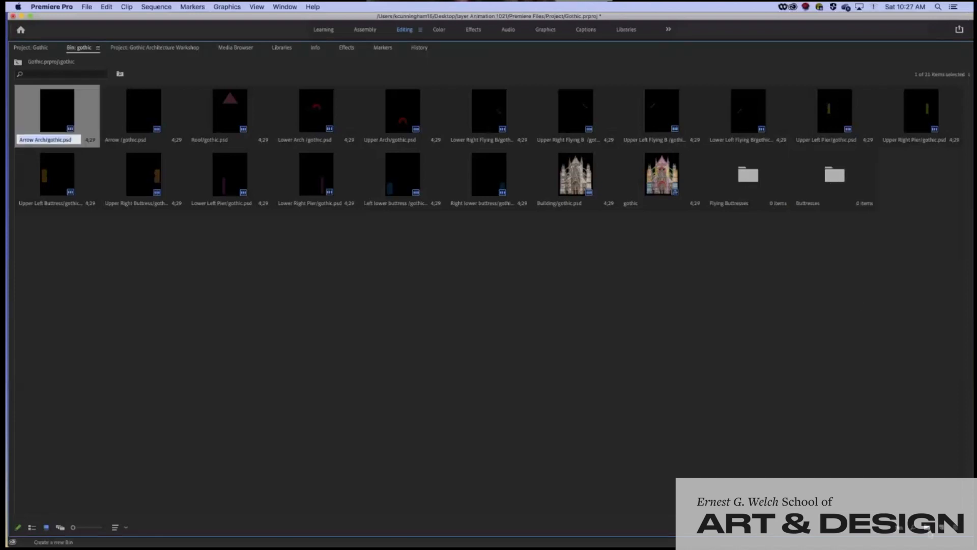
# Add two more bins named Piers and Arch and Roof
pyautogui.press('super+b')
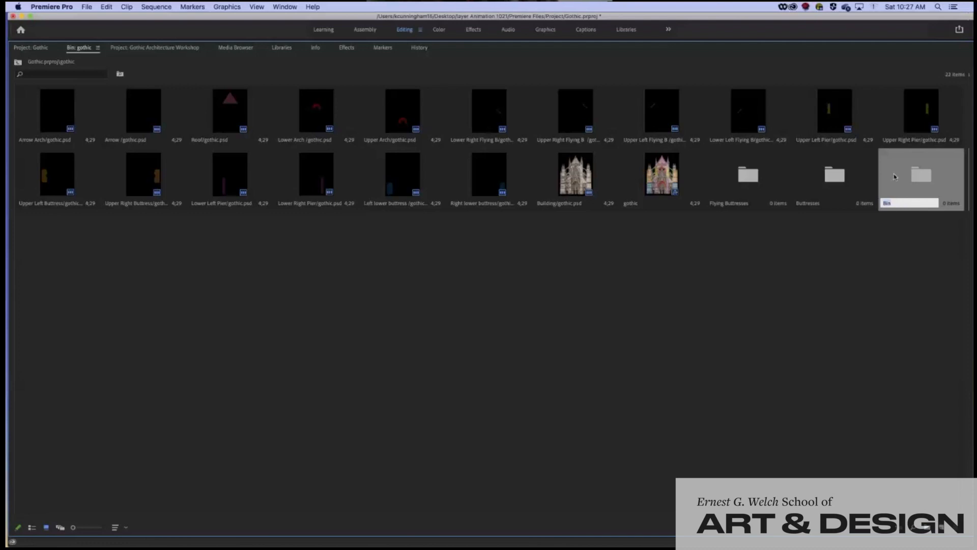
pyautogui.write('Piers')
pyautogui.press('Tab')
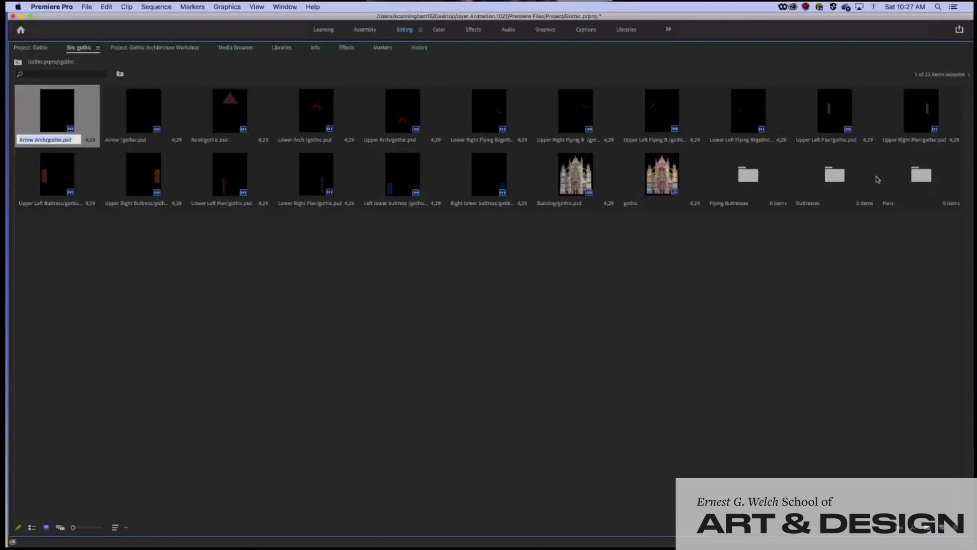
pyautogui.click(928, 527)
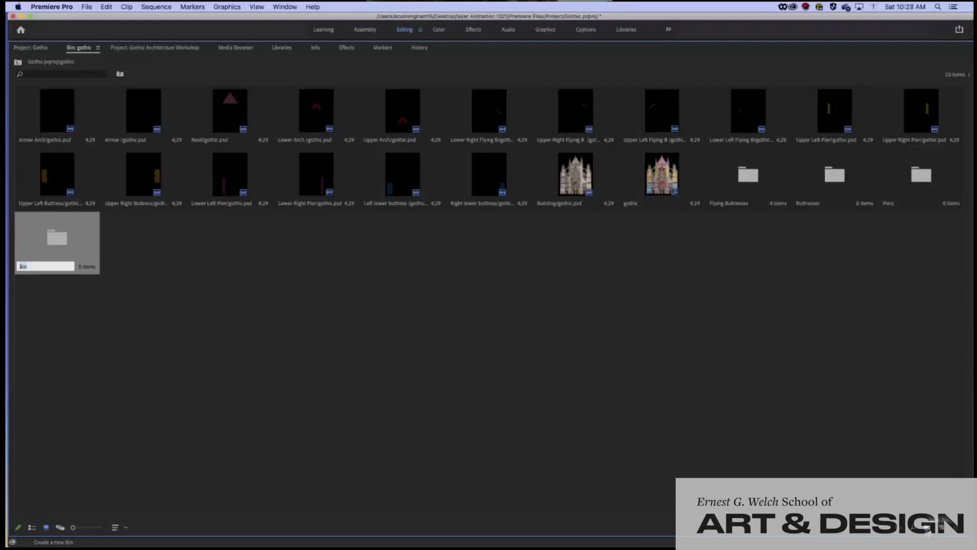
pyautogui.write('Arch and Roof')
pyautogui.press('Tab')
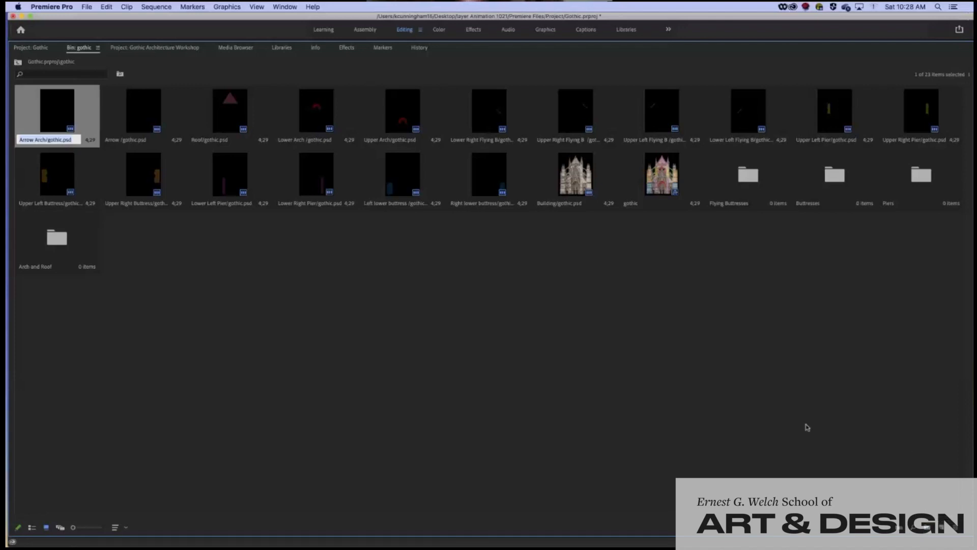
pyautogui.click(624, 113)
# Move Upper Left Flying B into Flying Buttresses and copy Upper Right Flying B from the Buttresses bin
pyautogui.moveTo(625, 112); pyautogui.dragTo(747, 183)
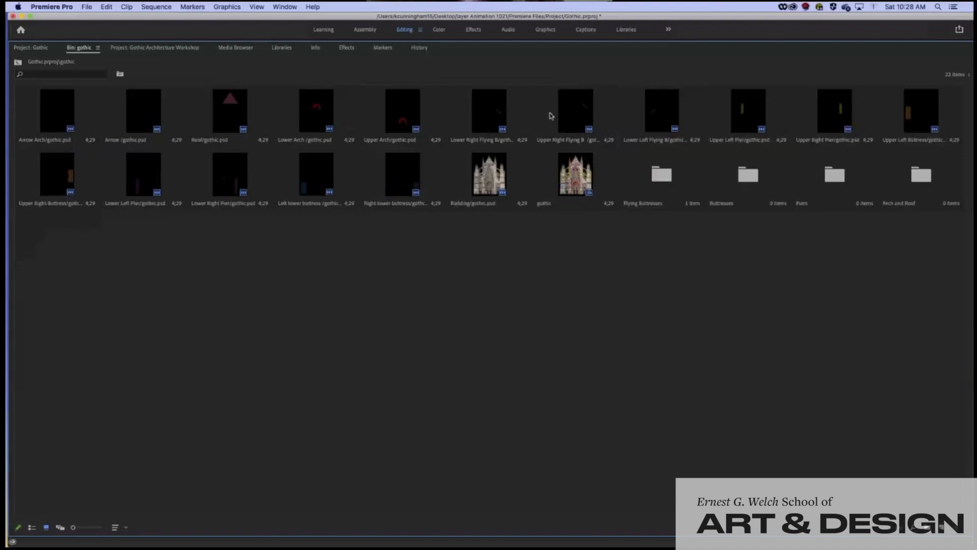
pyautogui.moveTo(548, 114); pyautogui.dragTo(741, 177)
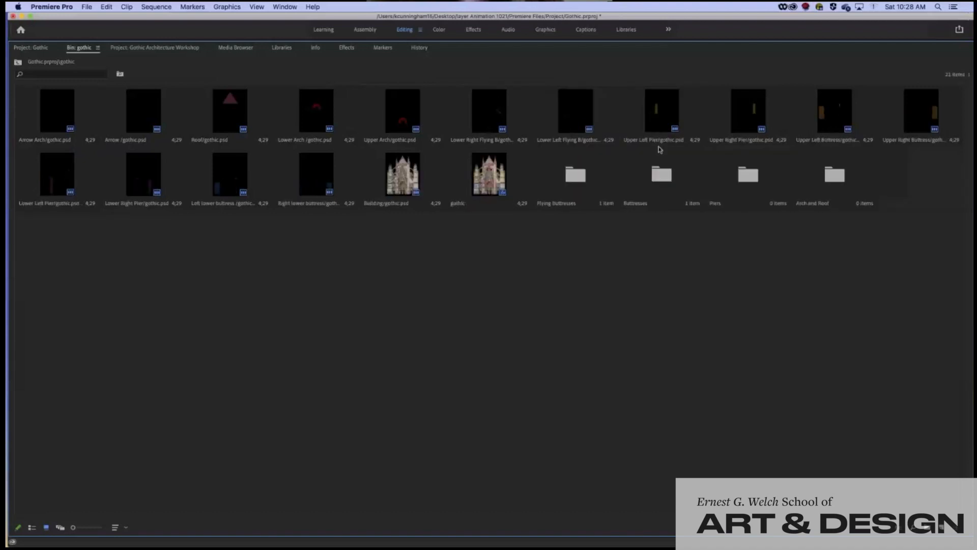
pyautogui.doubleClick(662, 178)
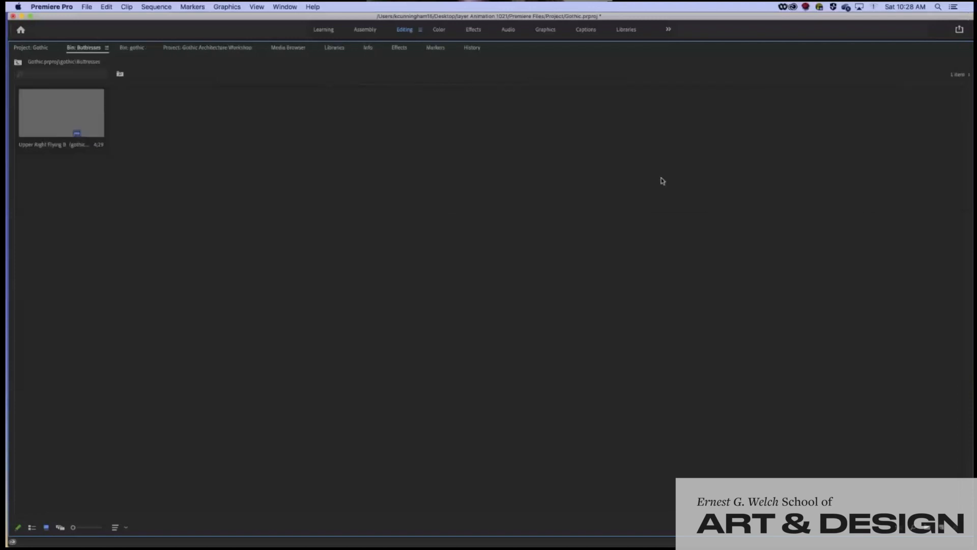
pyautogui.click(52, 121)
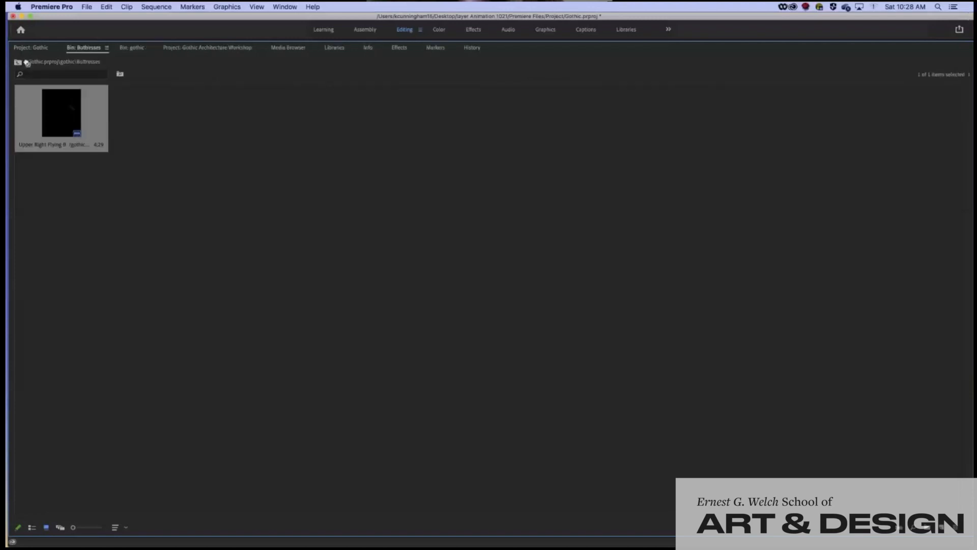
pyautogui.rightClick(21, 102)
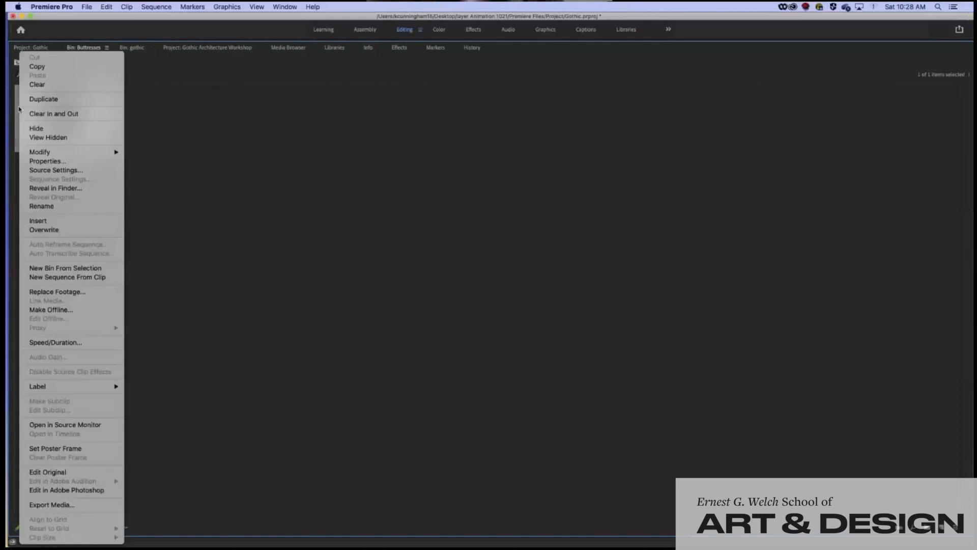
pyautogui.click(31, 71)
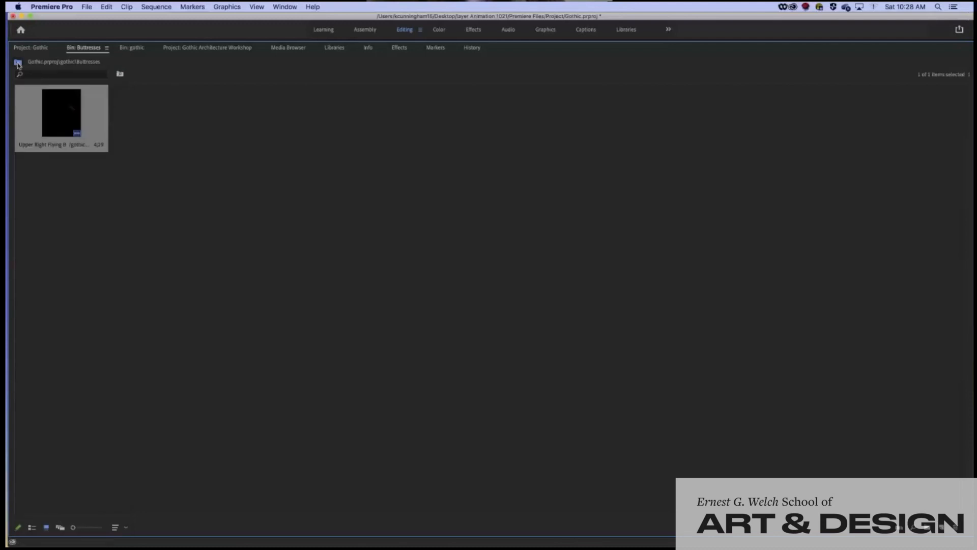
# Paste the copied Upper Right Flying B clip into the Flying Buttresses bin
pyautogui.click(18, 61)
pyautogui.click(568, 183)
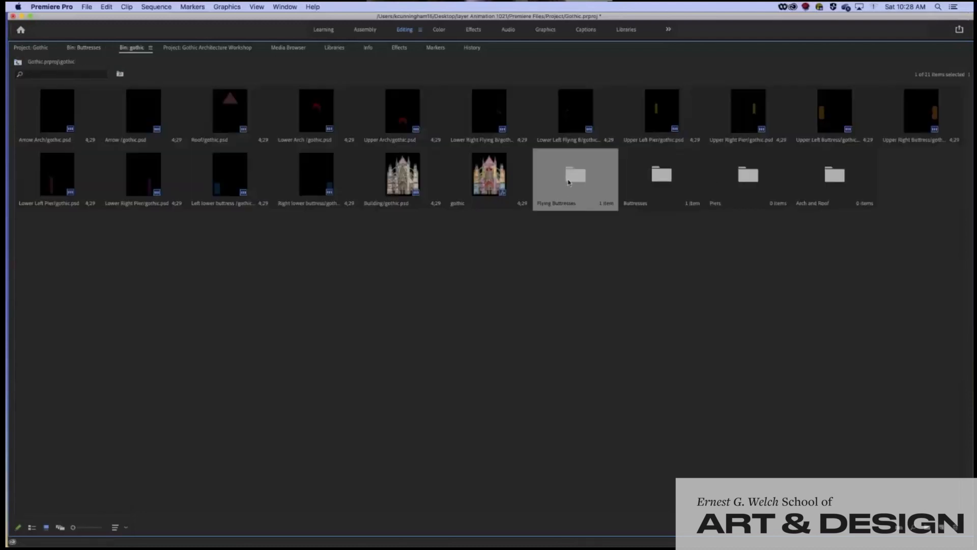
pyautogui.doubleClick(570, 181)
pyautogui.rightClick(145, 198)
pyautogui.click(153, 205)
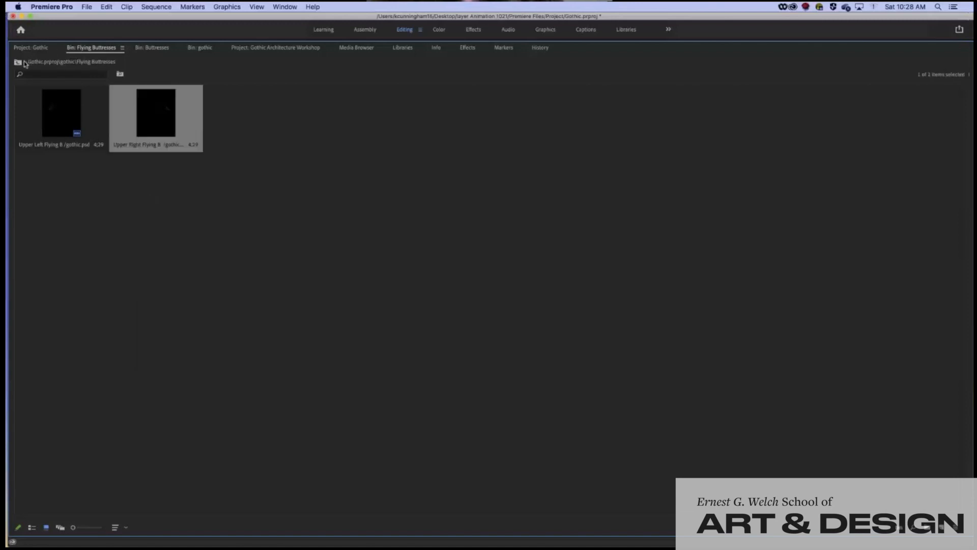
pyautogui.click(18, 63)
# File Lower Right and Lower Left Flying B under Flying Buttresses and Arrow Arch under Arch and Roof
pyautogui.click(490, 109)
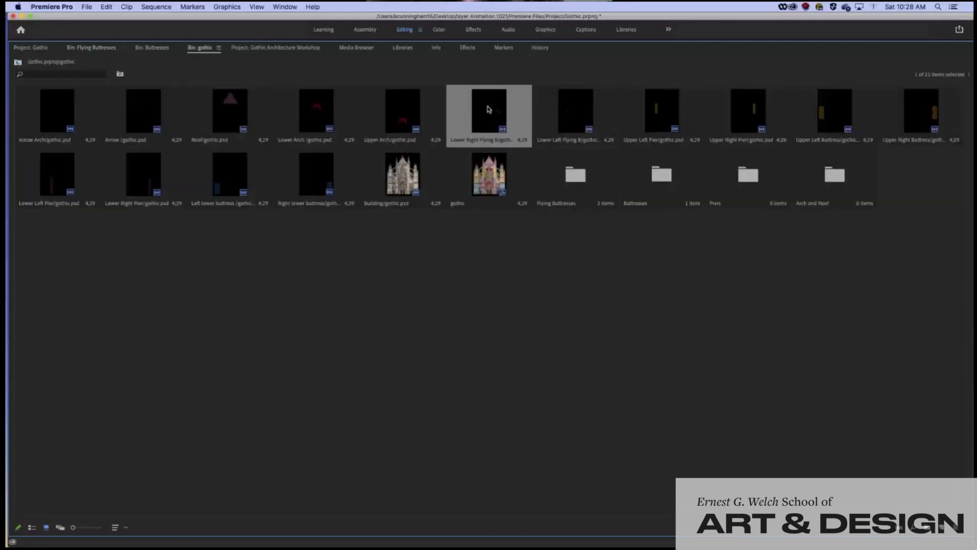
pyautogui.press('Delete')
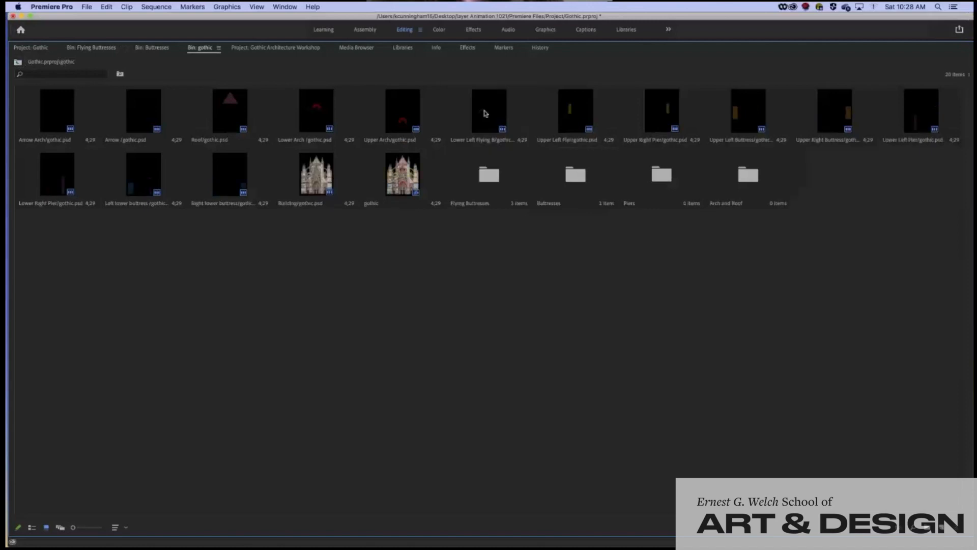
pyautogui.moveTo(492, 186); pyautogui.dragTo(491, 184)
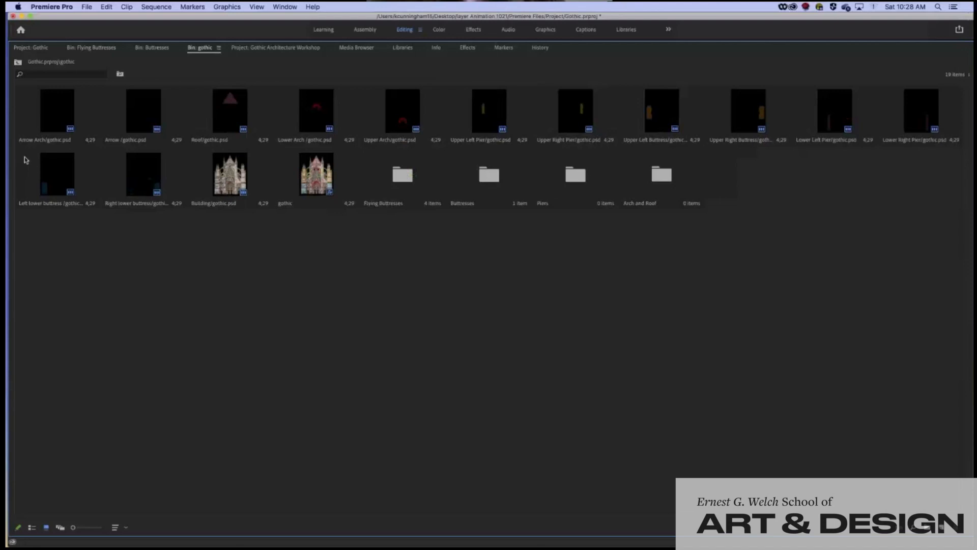
pyautogui.click(28, 121)
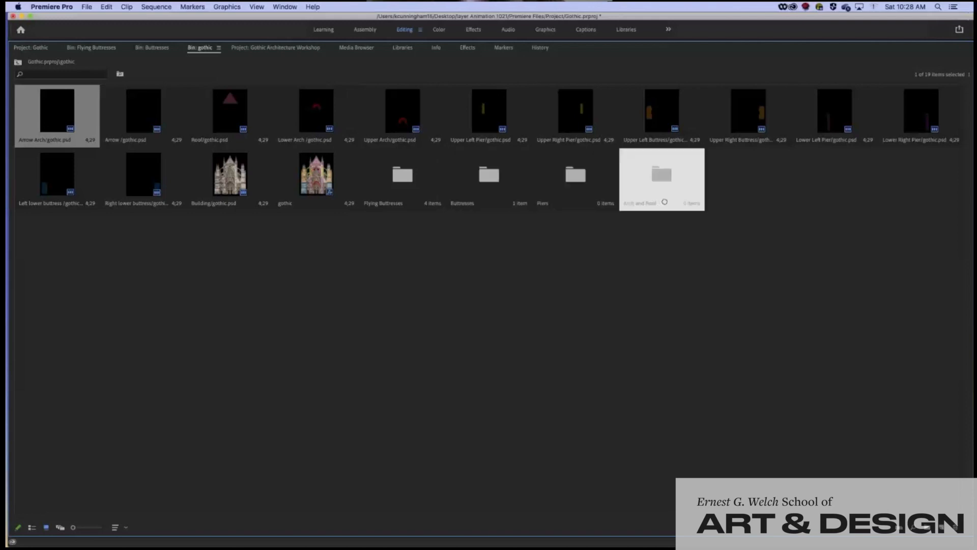
pyautogui.moveTo(664, 201); pyautogui.dragTo(665, 202)
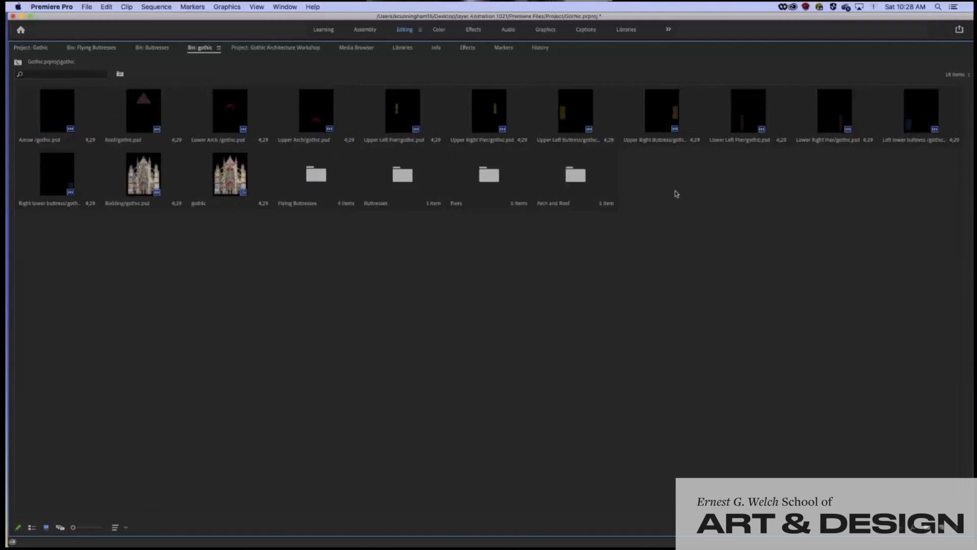
# Create an Arrows bin and move the Arrow layer into it
pyautogui.click(930, 530)
pyautogui.write('Arrows')
pyautogui.press('Return')
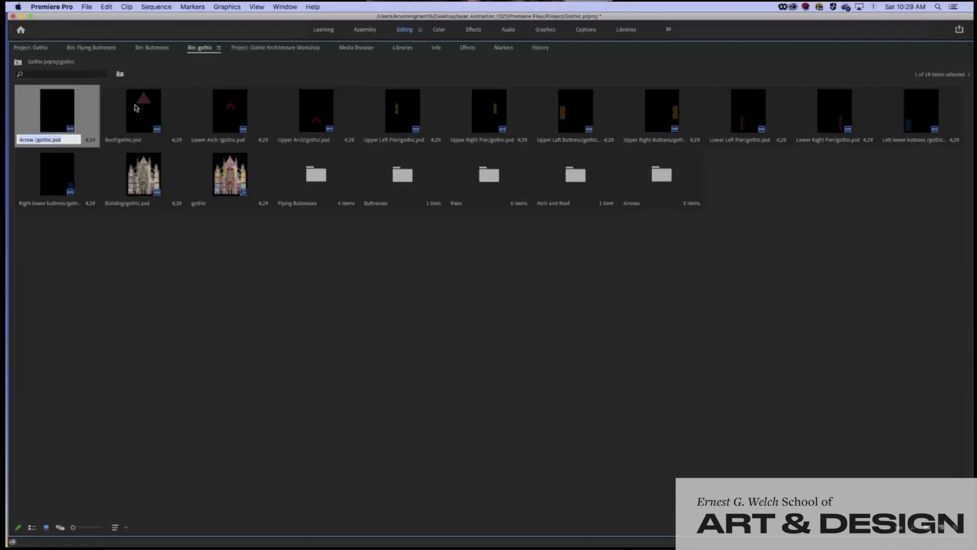
pyautogui.moveTo(22, 114); pyautogui.dragTo(662, 174)
pyautogui.click(21, 113)
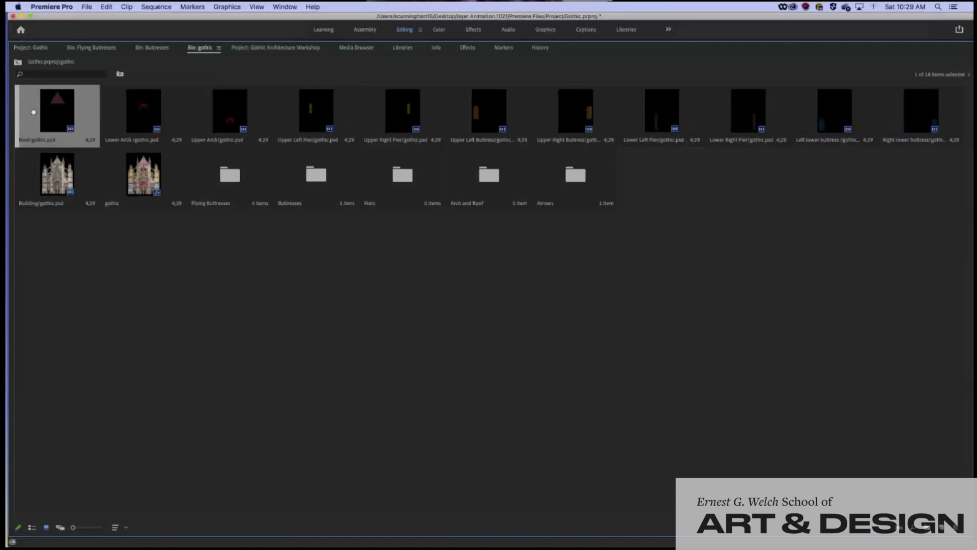
pyautogui.click(33, 528)
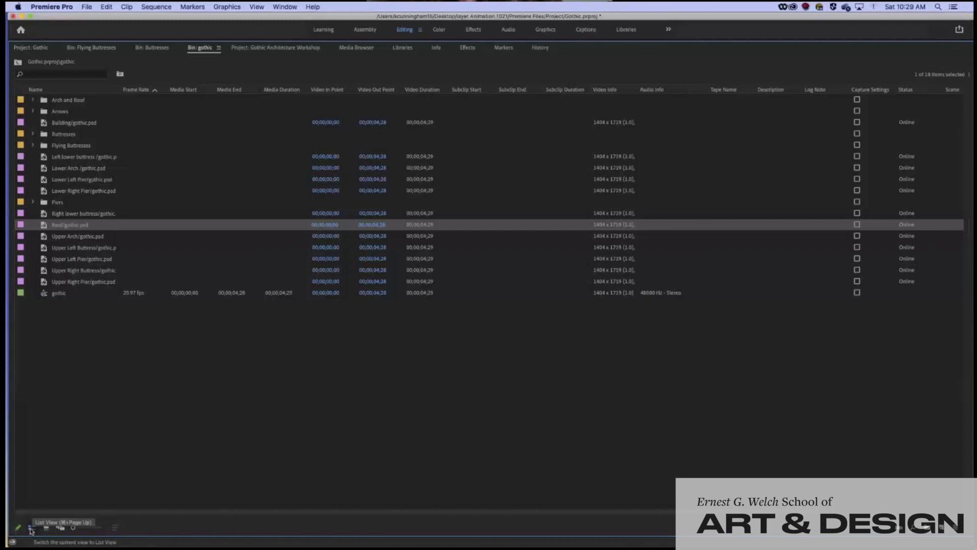
pyautogui.click(46, 527)
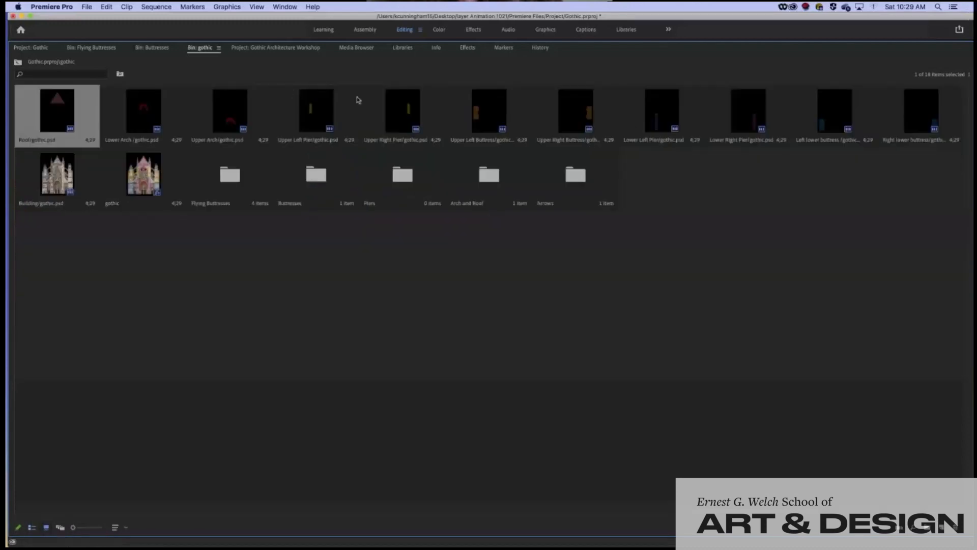
pyautogui.click(370, 104)
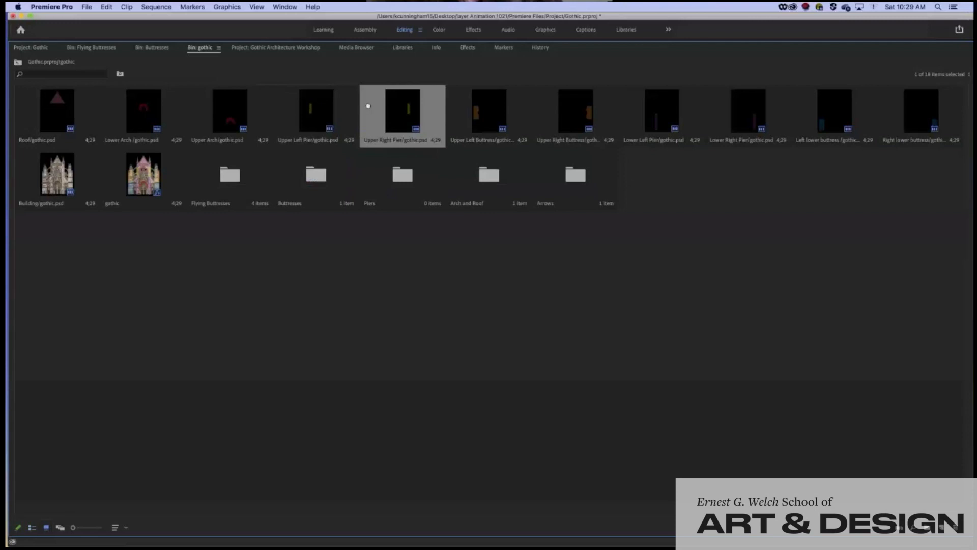
# Move Upper Right and Upper Left Pier into Piers, and Upper and Lower Arch into Arch and Roof
pyautogui.moveTo(368, 106); pyautogui.dragTo(401, 176)
pyautogui.moveTo(284, 104); pyautogui.dragTo(315, 184)
pyautogui.click(202, 118)
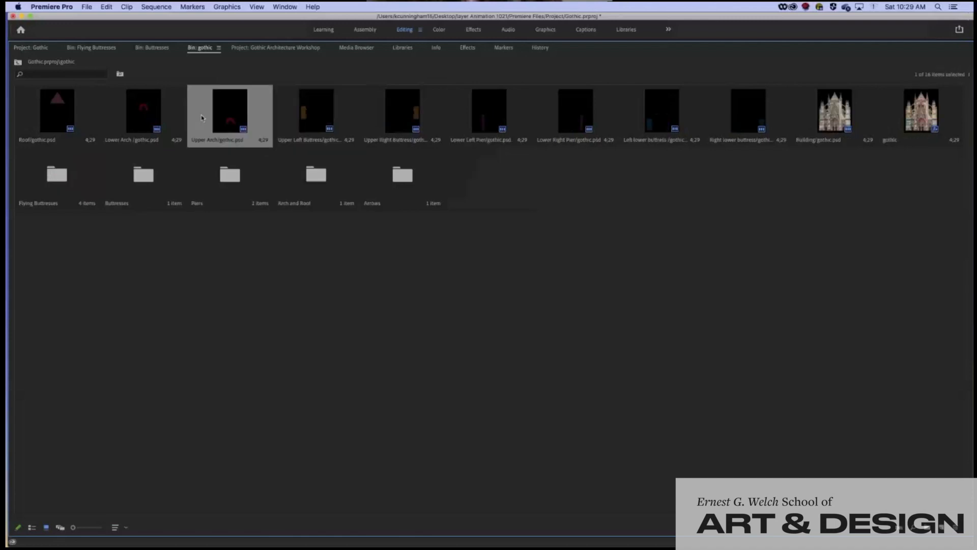
pyautogui.moveTo(201, 118); pyautogui.dragTo(311, 168)
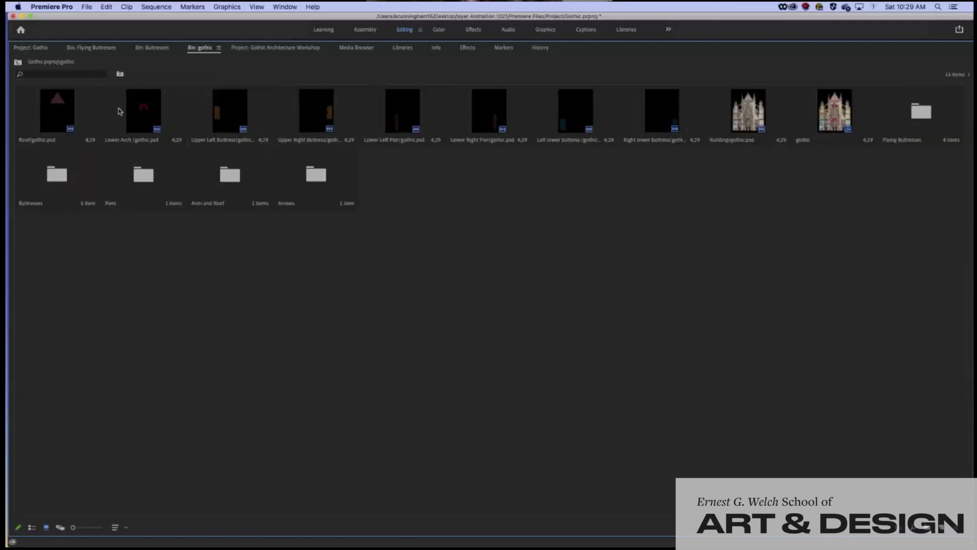
pyautogui.moveTo(120, 111); pyautogui.dragTo(151, 179)
# File the Upper Right, Right lower and Left lower buttress clips into the Buttresses folder
pyautogui.click(116, 120)
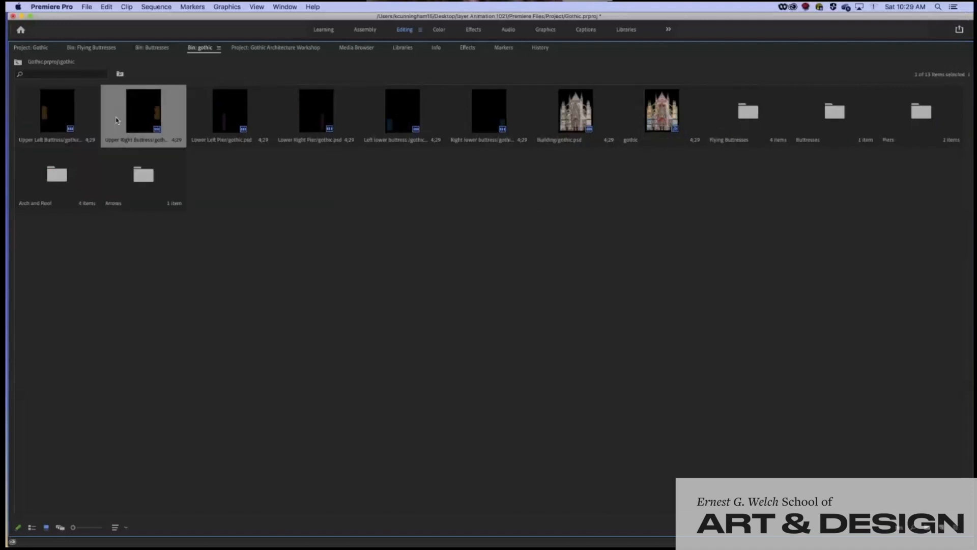
pyautogui.moveTo(116, 120); pyautogui.dragTo(825, 139)
pyautogui.moveTo(91, 107); pyautogui.dragTo(752, 135)
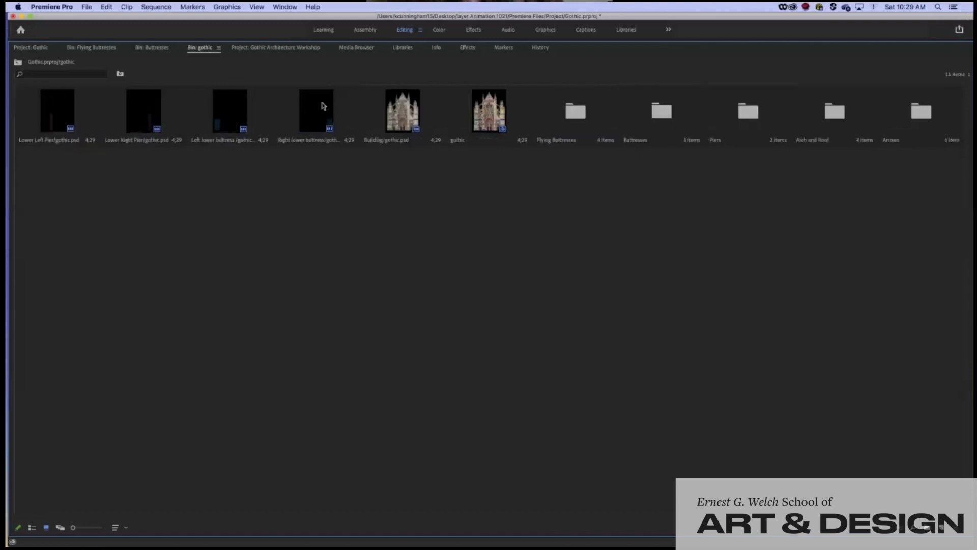
pyautogui.click(290, 112)
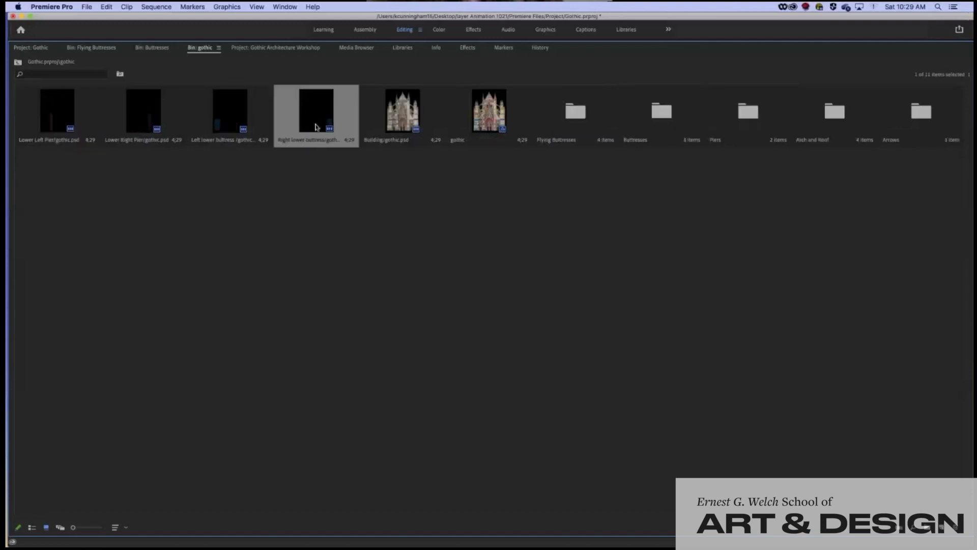
pyautogui.moveTo(316, 128); pyautogui.dragTo(658, 134)
pyautogui.click(243, 124)
pyautogui.moveTo(246, 135); pyautogui.dragTo(635, 138)
# Move Lower Left and Lower Right Pier into Piers and switch the bin to List View
pyautogui.click(70, 117)
pyautogui.moveTo(70, 117); pyautogui.dragTo(627, 139)
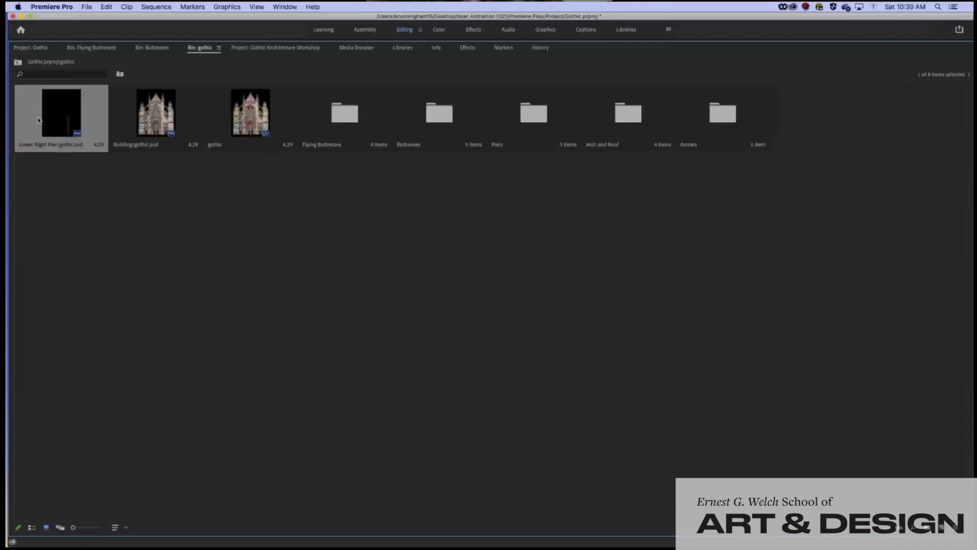
pyautogui.moveTo(51, 123); pyautogui.dragTo(544, 143)
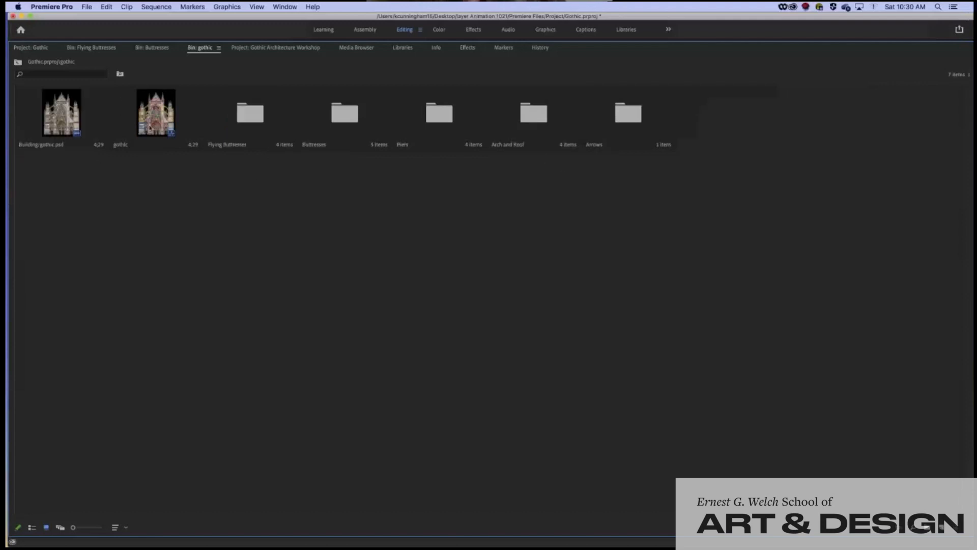
pyautogui.click(31, 529)
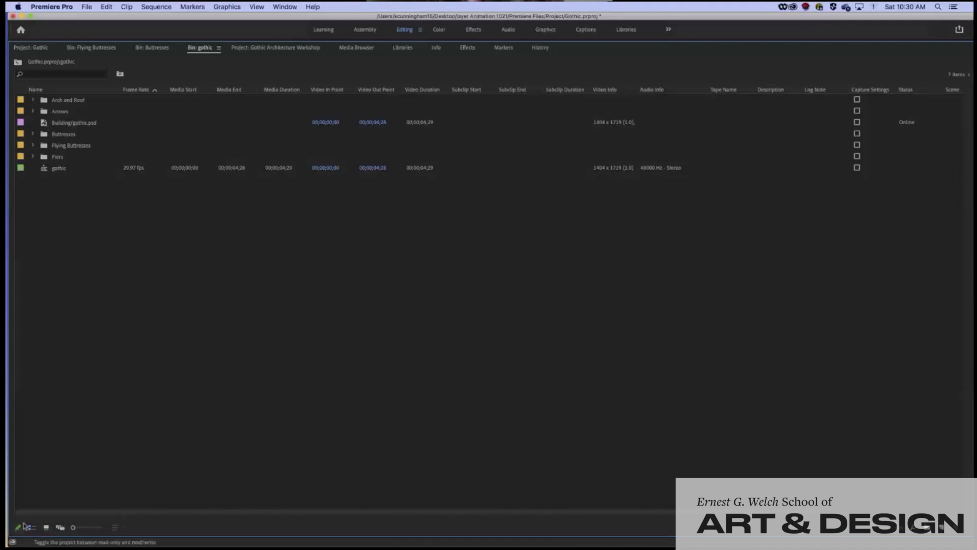
# Expand the Buttresses, Flying Buttresses and Piers folders to list their clips
pyautogui.click(32, 135)
pyautogui.click(32, 202)
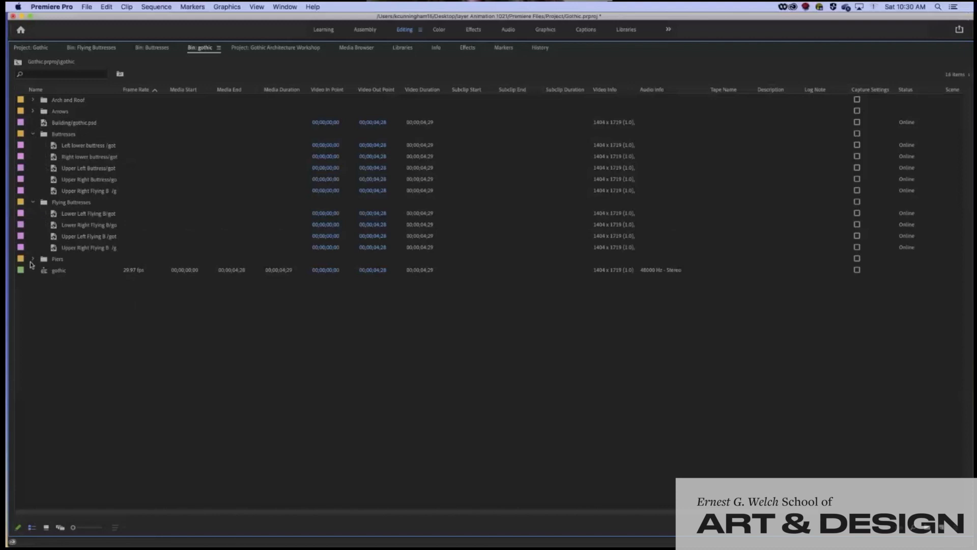
pyautogui.click(33, 259)
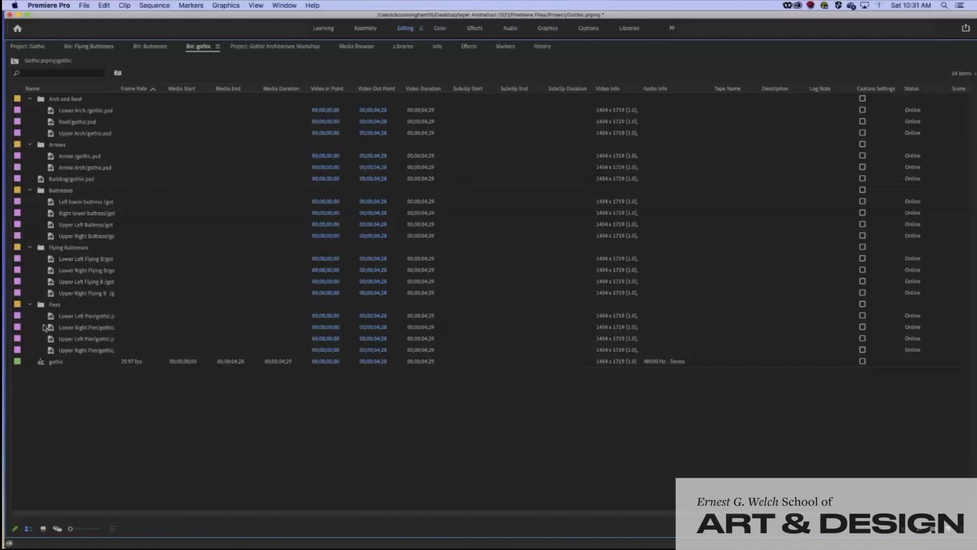
# Give the four Piers clips a Blue label
pyautogui.click(61, 316)
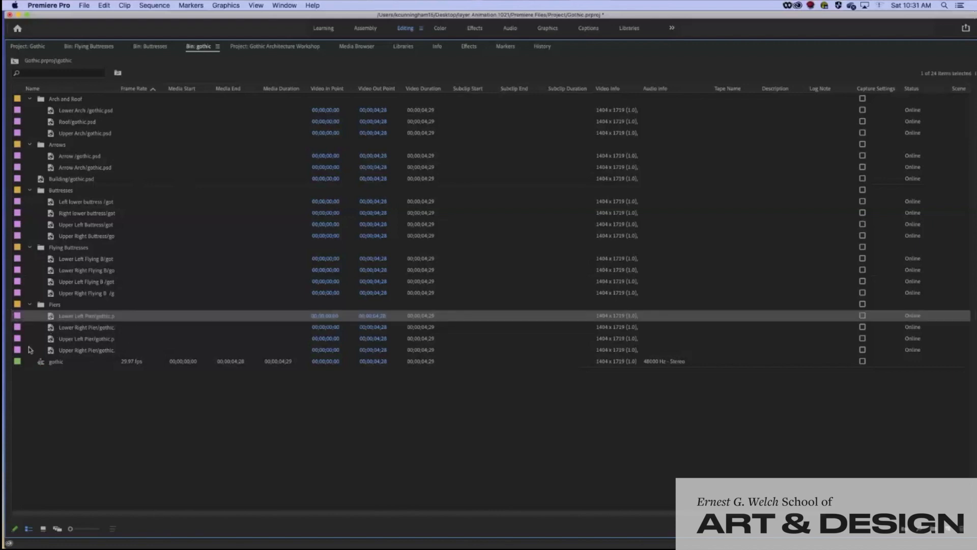
pyautogui.keyDown('shift'); pyautogui.click(66, 351); pyautogui.keyUp('shift')
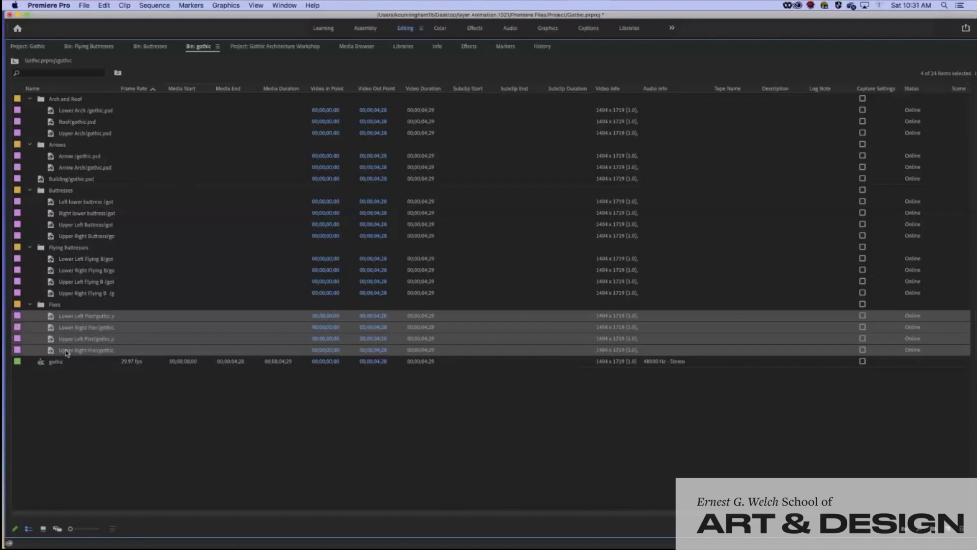
pyautogui.click(122, 317)
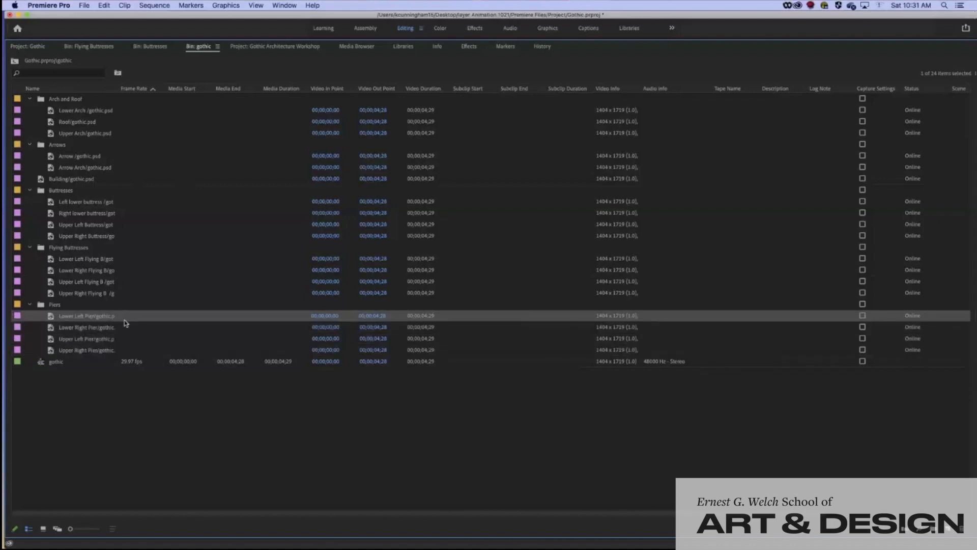
pyautogui.keyDown('shift'); pyautogui.click(96, 351); pyautogui.keyUp('shift')
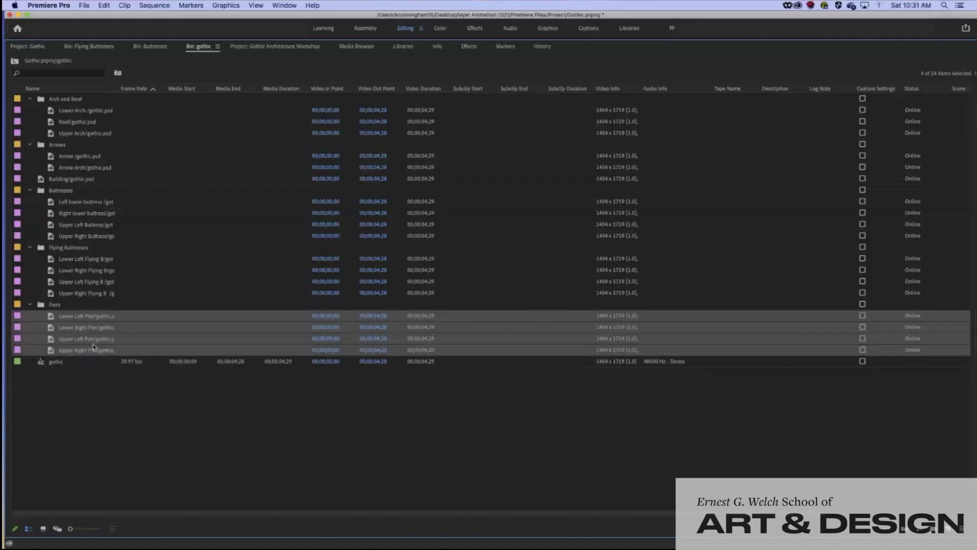
pyautogui.rightClick(29, 322)
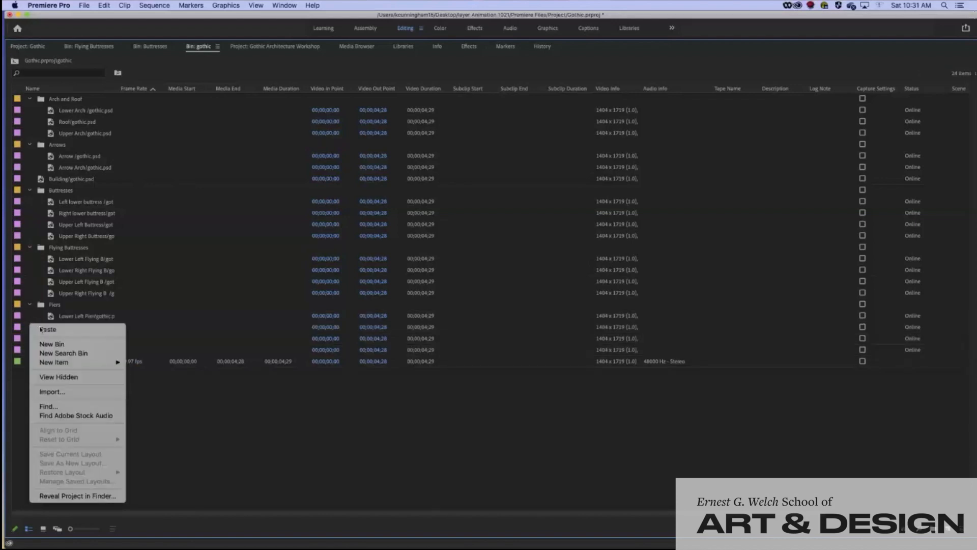
pyautogui.click(222, 336)
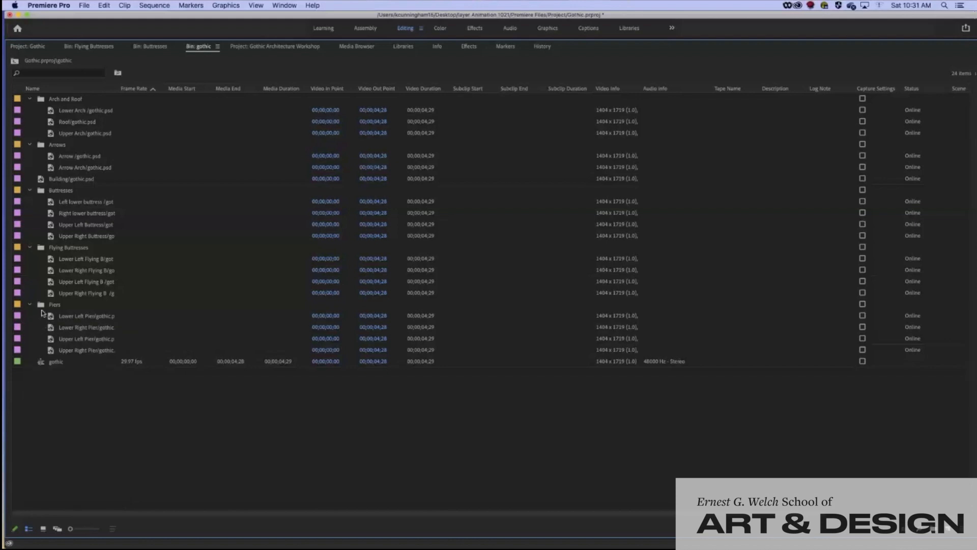
pyautogui.keyDown('shift'); pyautogui.click(51, 348); pyautogui.keyUp('shift')
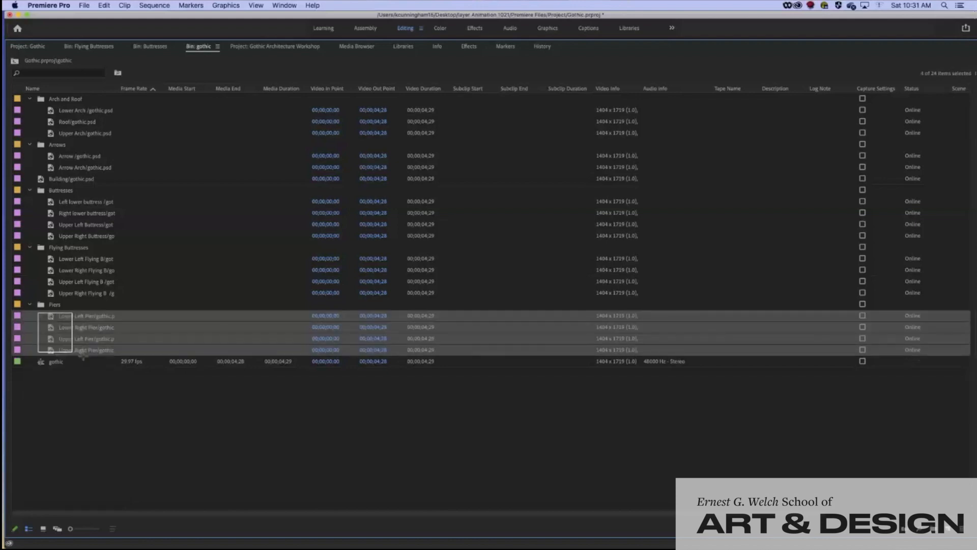
pyautogui.rightClick(18, 320)
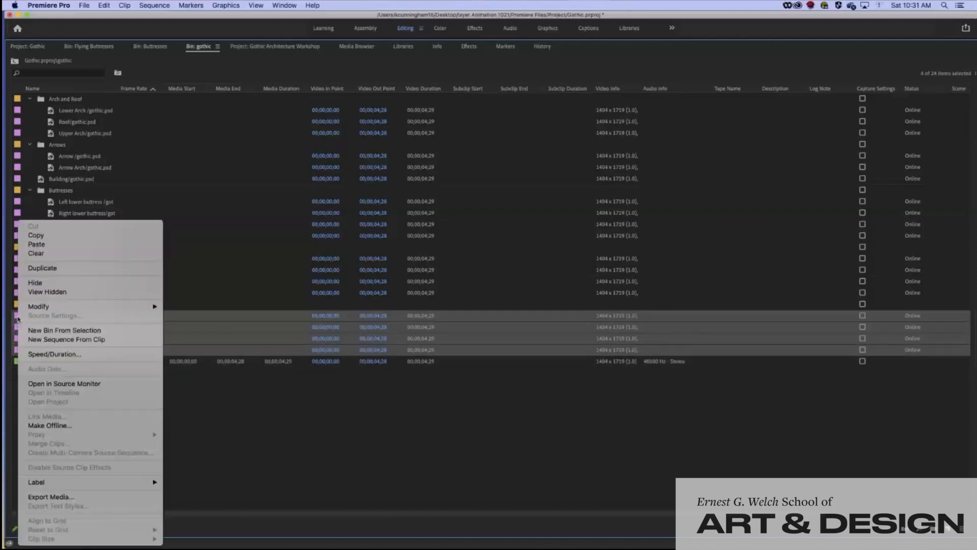
pyautogui.moveTo(71, 484)
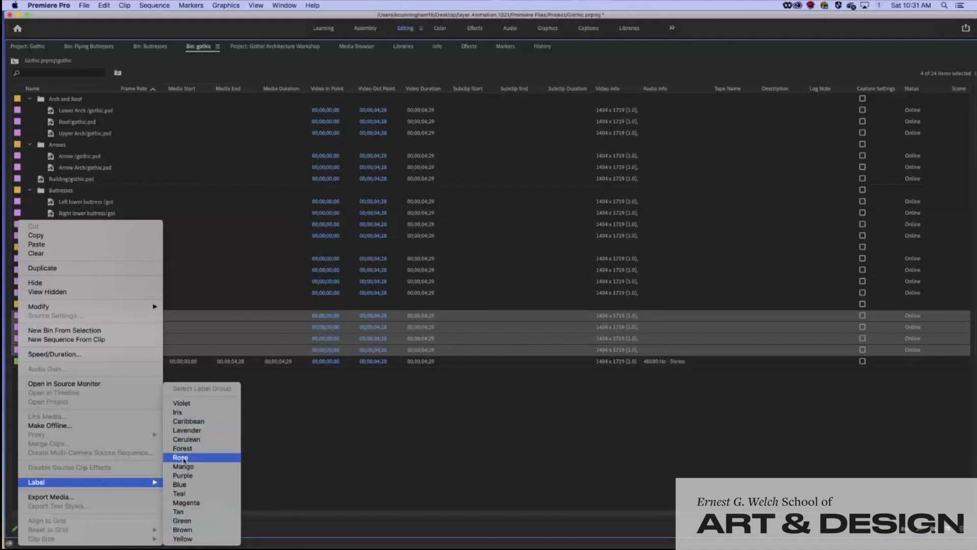
pyautogui.click(183, 485)
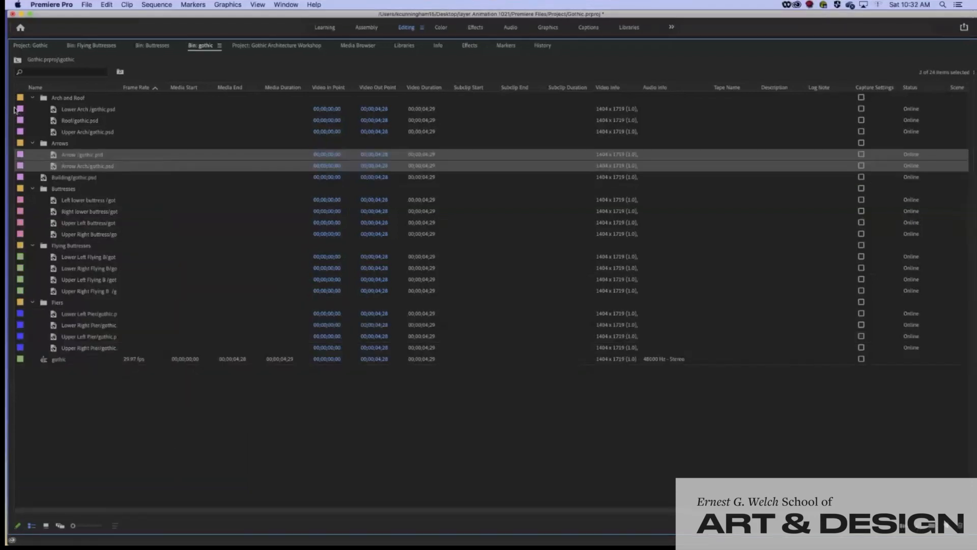
# Label the three Arch and Roof clips Yellow and restore the panel to normal size
pyautogui.moveTo(15, 105); pyautogui.dragTo(54, 127)
pyautogui.rightClick(21, 110)
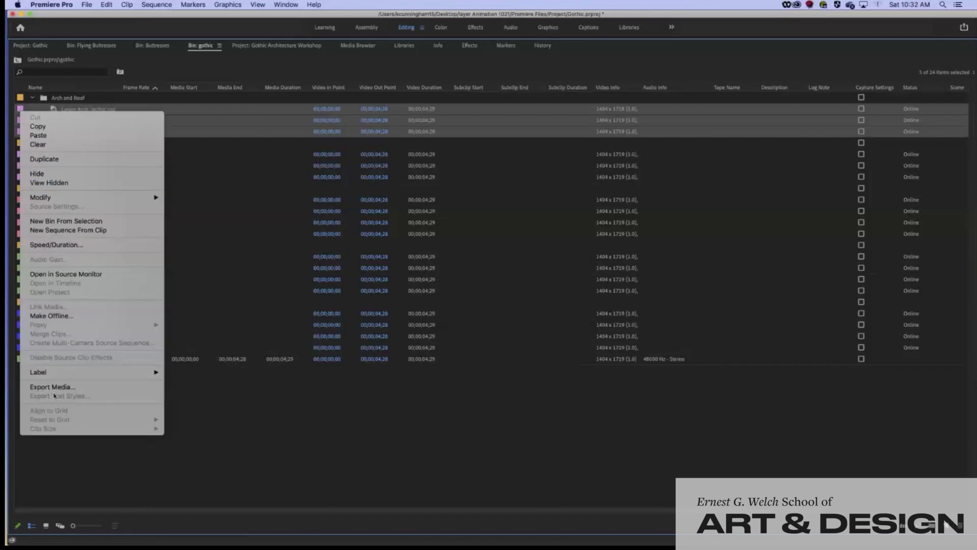
pyautogui.moveTo(92, 372)
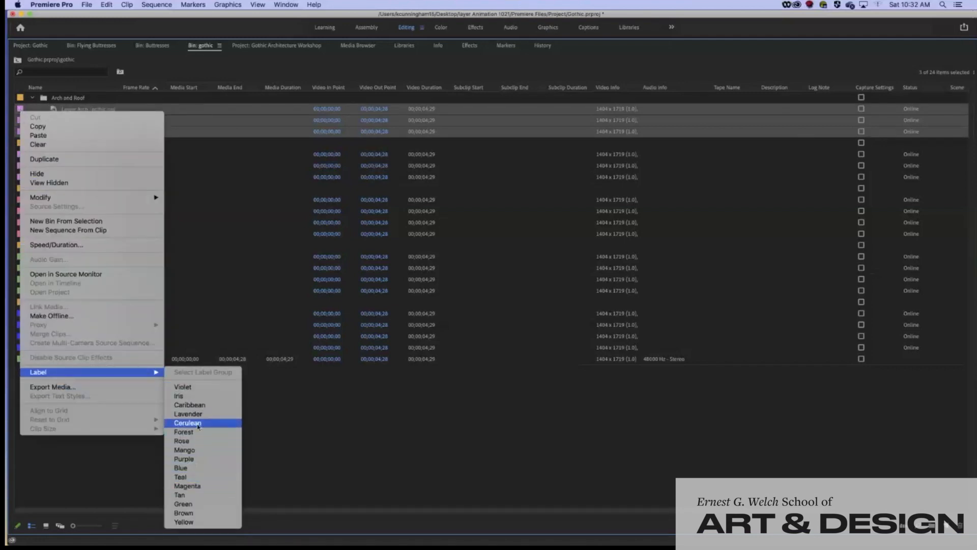
pyautogui.click(195, 522)
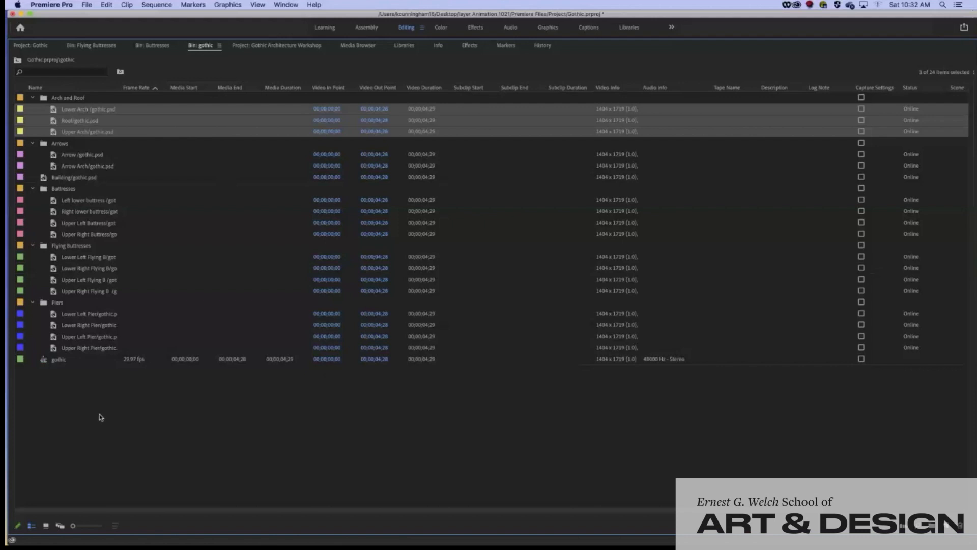
pyautogui.press('`')
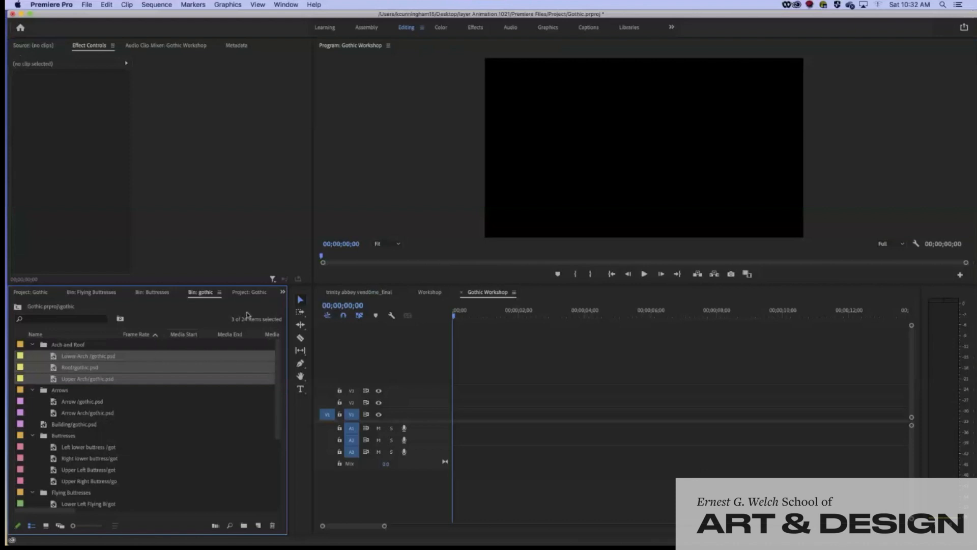
# Open the gothic sequence (29.97 fps, 00;00;04;28) from the bin in the Timeline
pyautogui.click(182, 260)
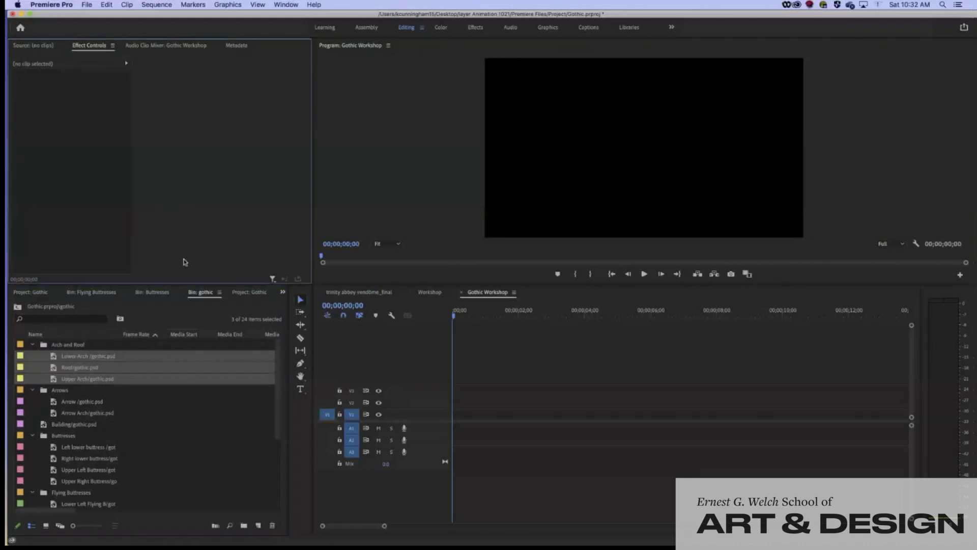
pyautogui.click(80, 427)
pyautogui.scroll(-5, 135, 429)
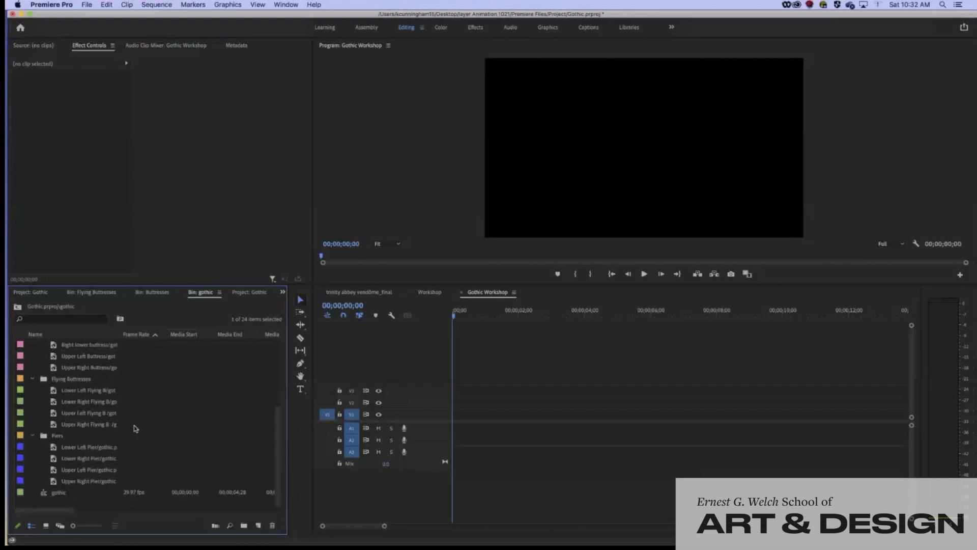
pyautogui.doubleClick(44, 494)
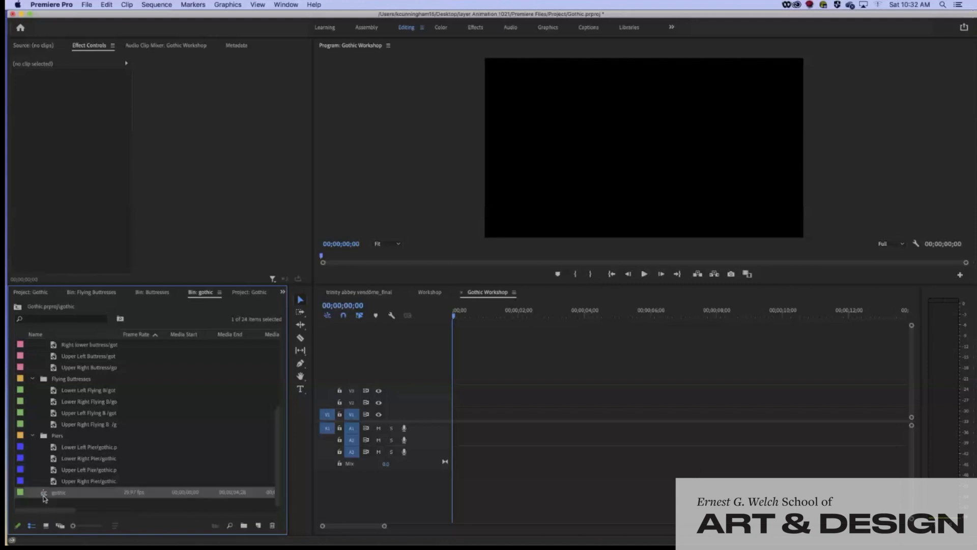
pyautogui.scroll(5, 589, 423)
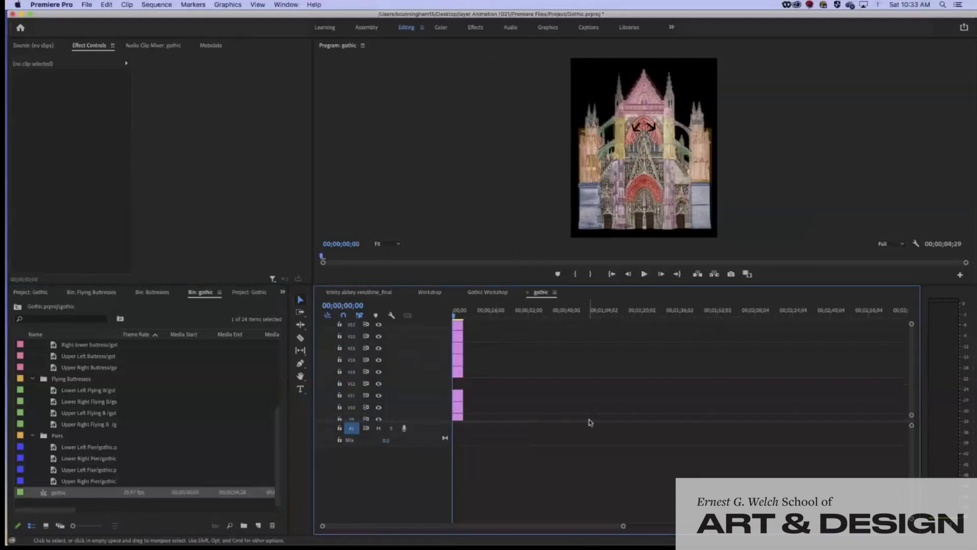
pyautogui.scroll(-5, 589, 422)
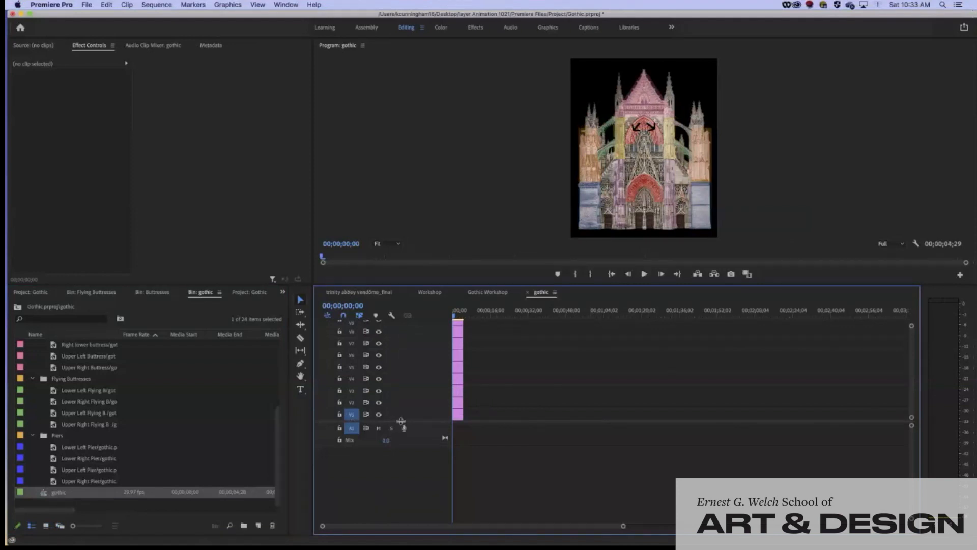
pyautogui.moveTo(401, 421); pyautogui.dragTo(397, 519)
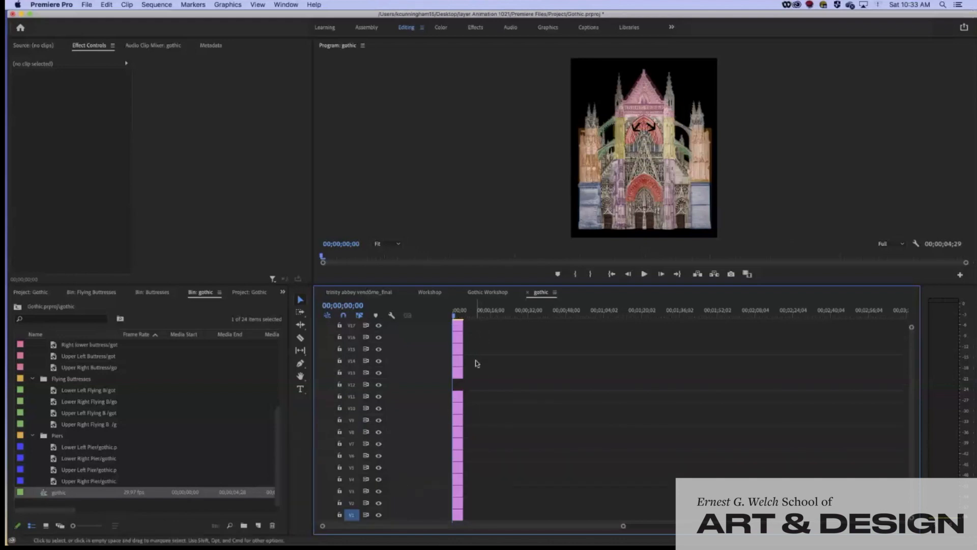
pyautogui.scroll(2, 467, 386)
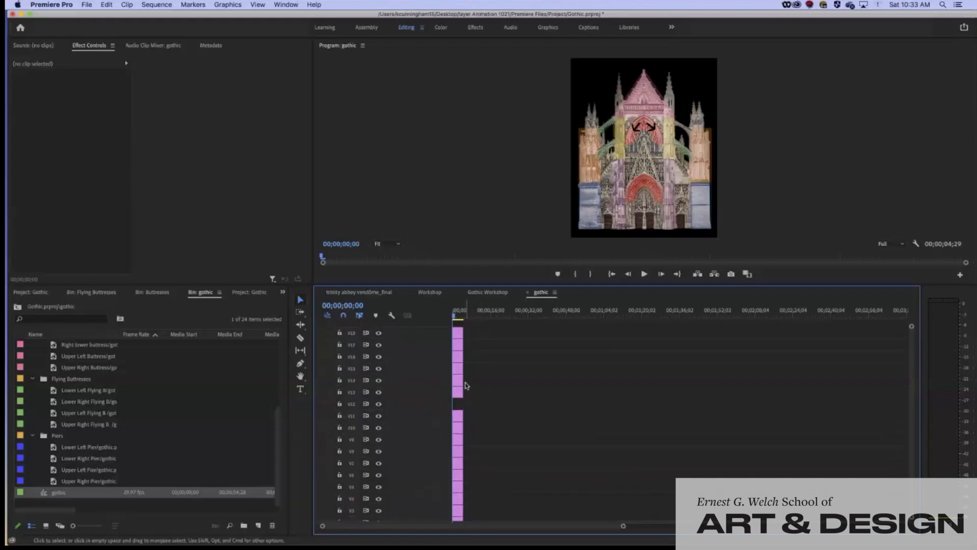
pyautogui.scroll(-2, 467, 386)
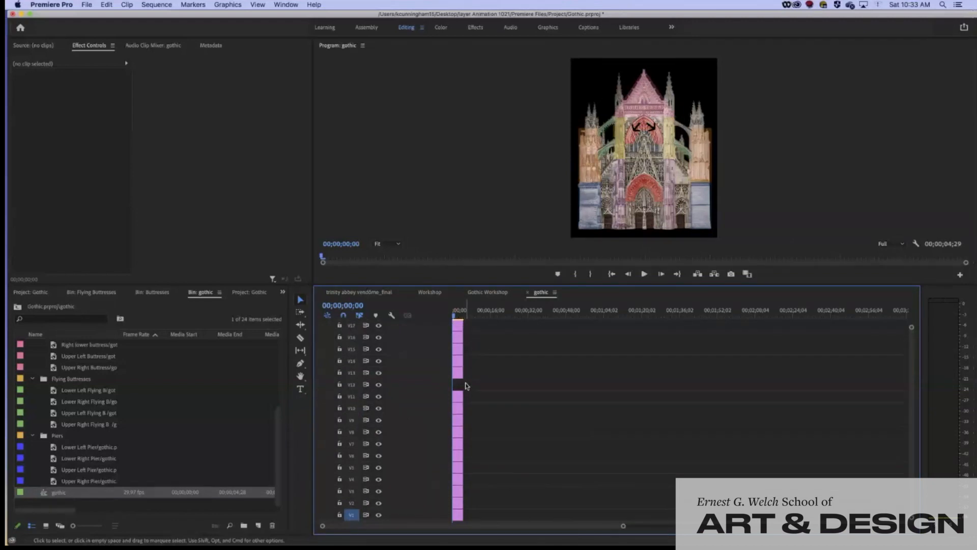
pyautogui.scroll(2, 467, 386)
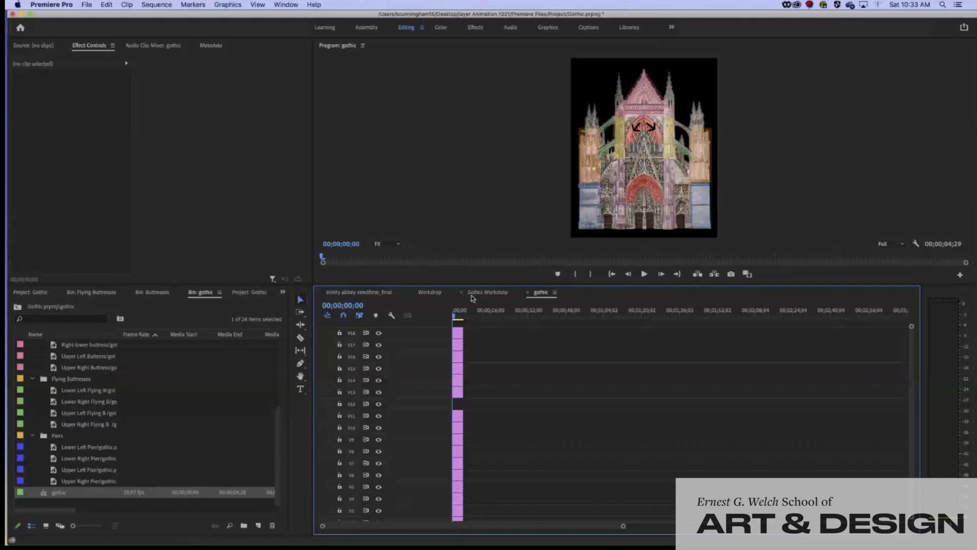
pyautogui.scroll(-1, 509, 506)
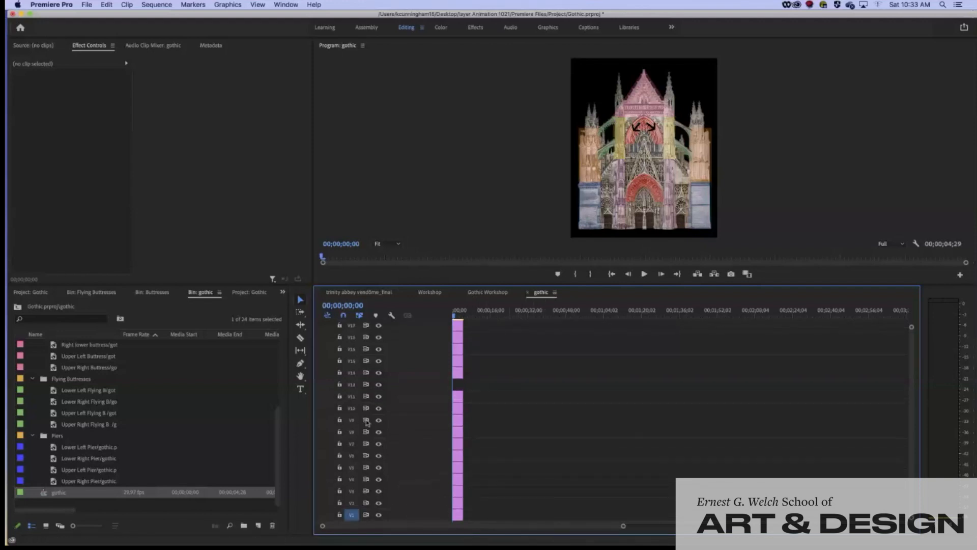
pyautogui.scroll(1, 382, 380)
pyautogui.click(379, 333)
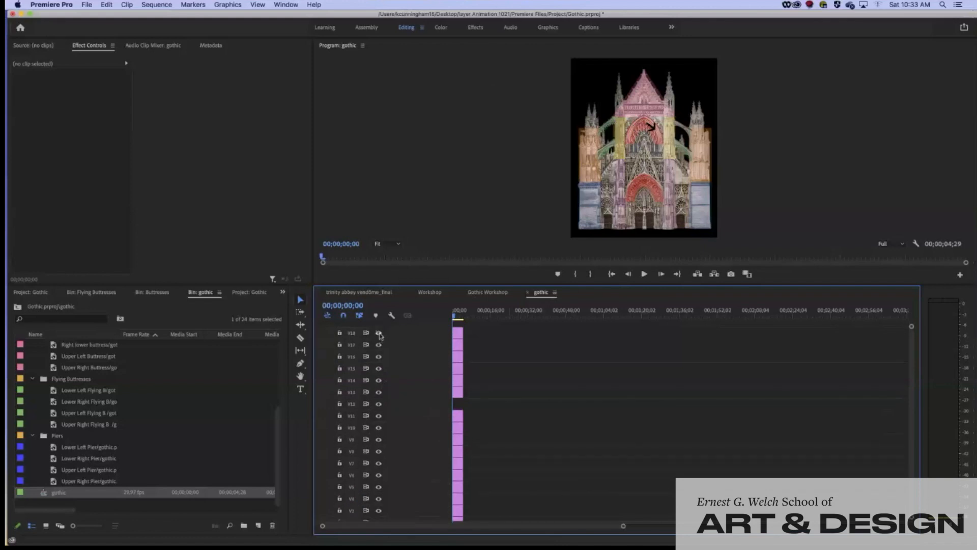
pyautogui.click(379, 333)
pyautogui.click(379, 392)
pyautogui.click(379, 368)
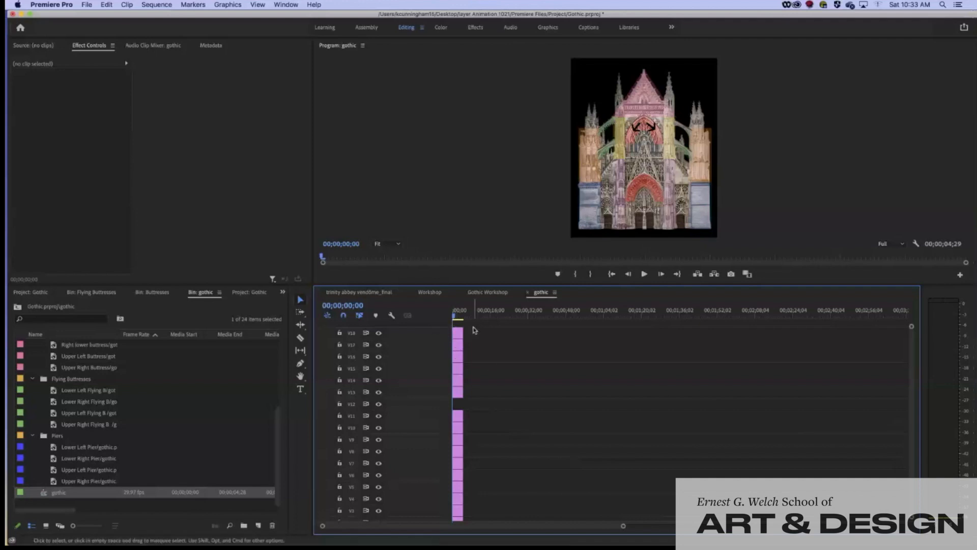
# Delete all stacked layer clips from the gothic timeline and select Building/gothic.psd in the bin
pyautogui.moveTo(472, 329); pyautogui.dragTo(454, 514)
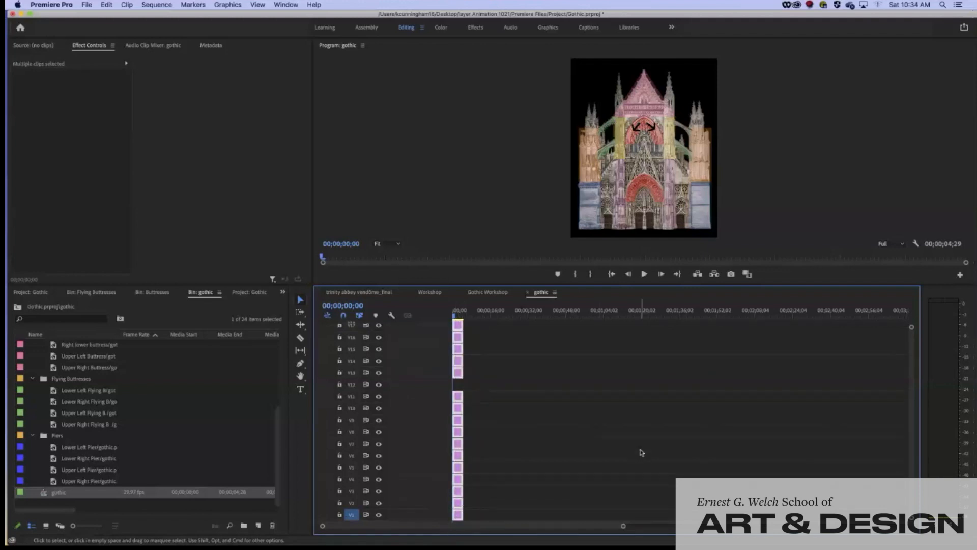
pyautogui.press('Delete')
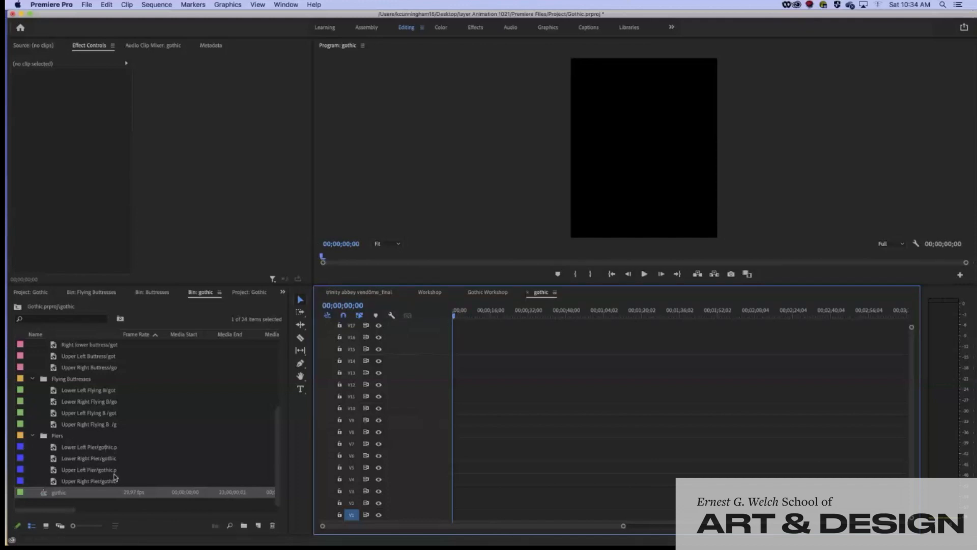
pyautogui.scroll(5, 77, 439)
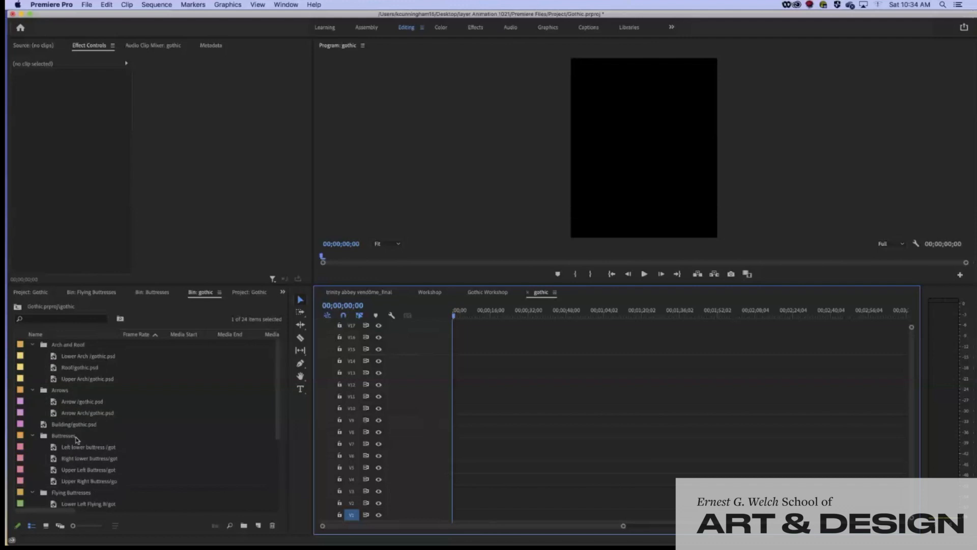
pyautogui.click(43, 427)
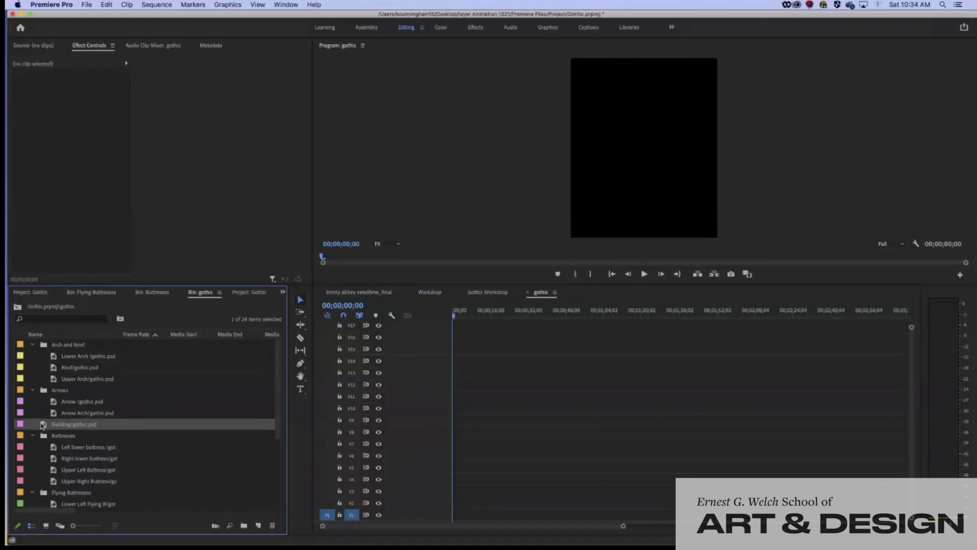
# Place Building/gothic.psd on V1 and lengthen it to 00;01;04;05
pyautogui.moveTo(43, 426); pyautogui.dragTo(459, 515)
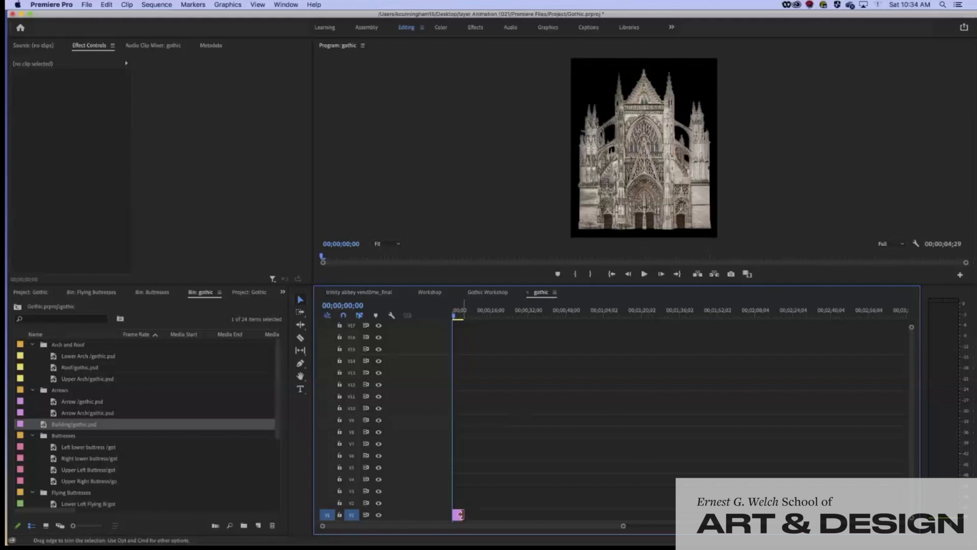
pyautogui.moveTo(460, 515); pyautogui.dragTo(460, 515)
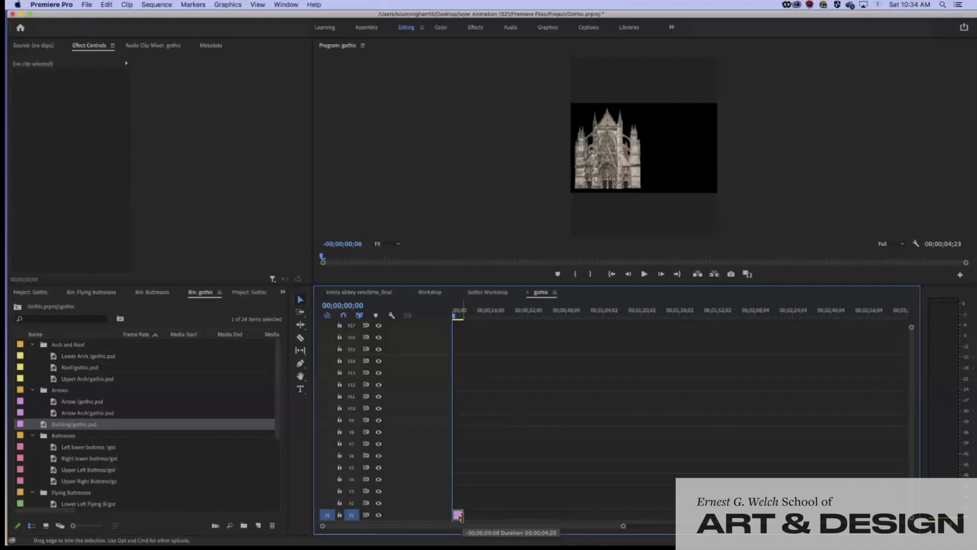
pyautogui.moveTo(459, 516); pyautogui.dragTo(600, 523)
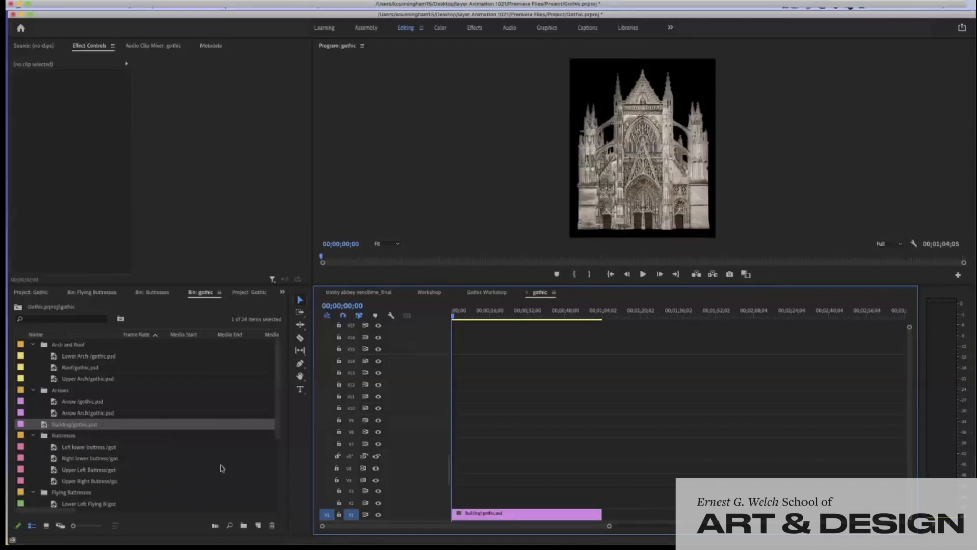
pyautogui.scroll(-5, 163, 476)
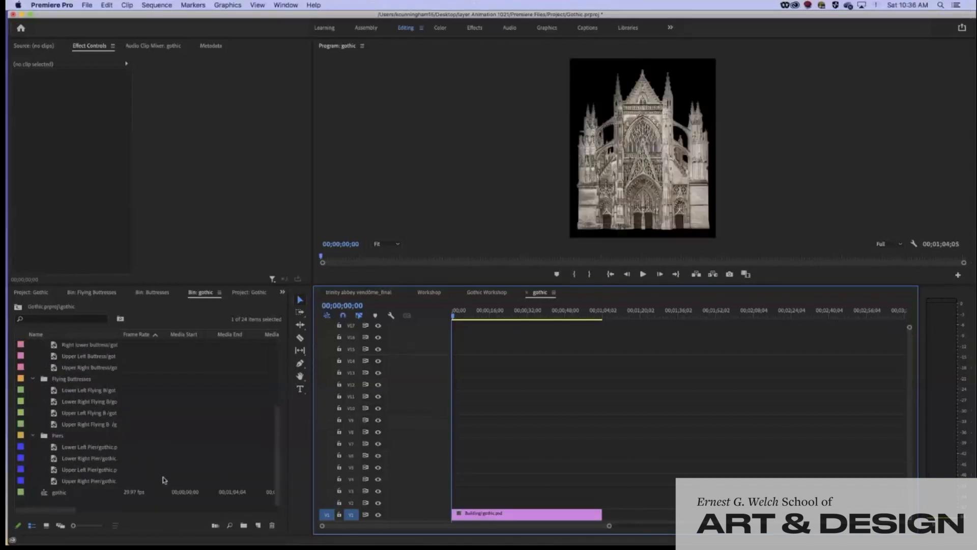
pyautogui.click(54, 426)
pyautogui.click(53, 403)
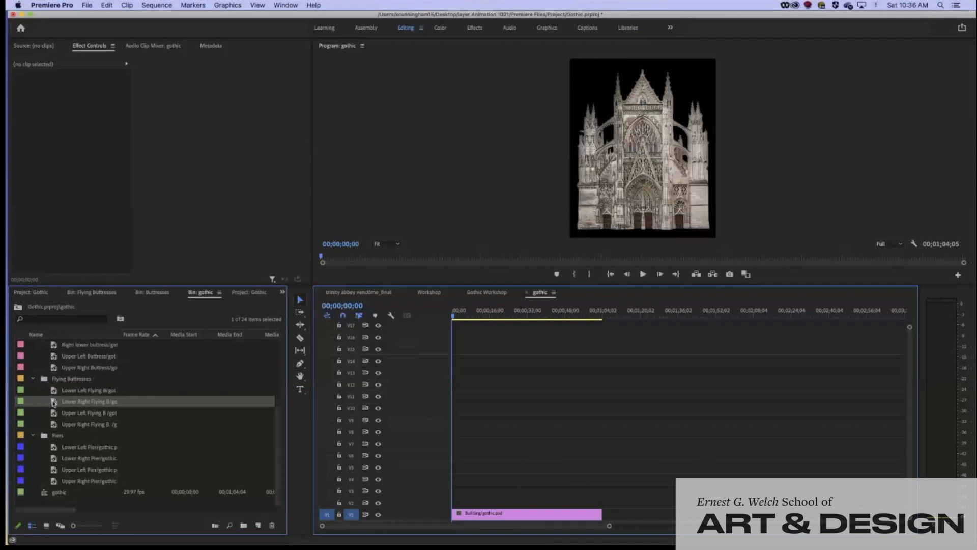
# Place the left lower buttress, right lower buttress and lower left pier layers on V2, V3 and V4
pyautogui.scroll(6, 77, 417)
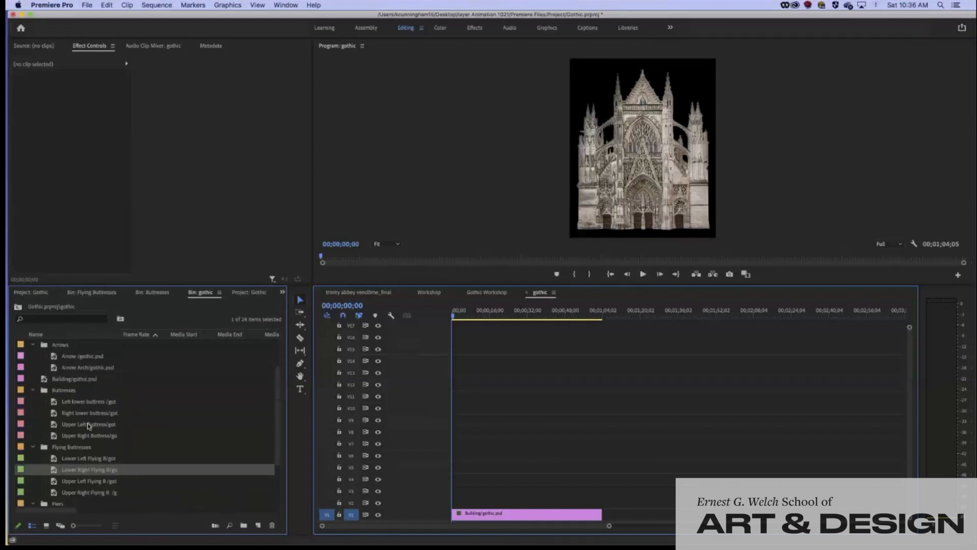
pyautogui.scroll(-1, 87, 425)
pyautogui.click(56, 426)
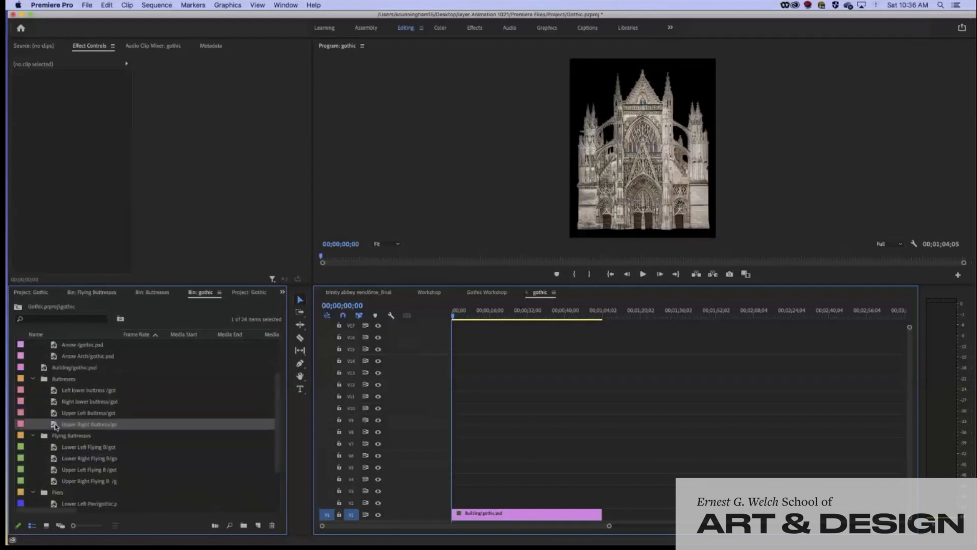
pyautogui.click(55, 391)
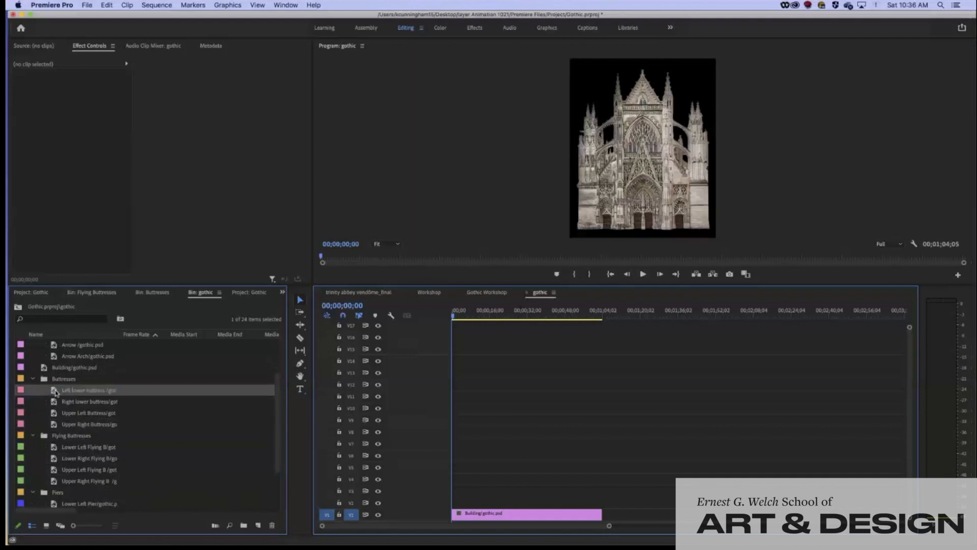
pyautogui.moveTo(56, 392); pyautogui.dragTo(602, 504)
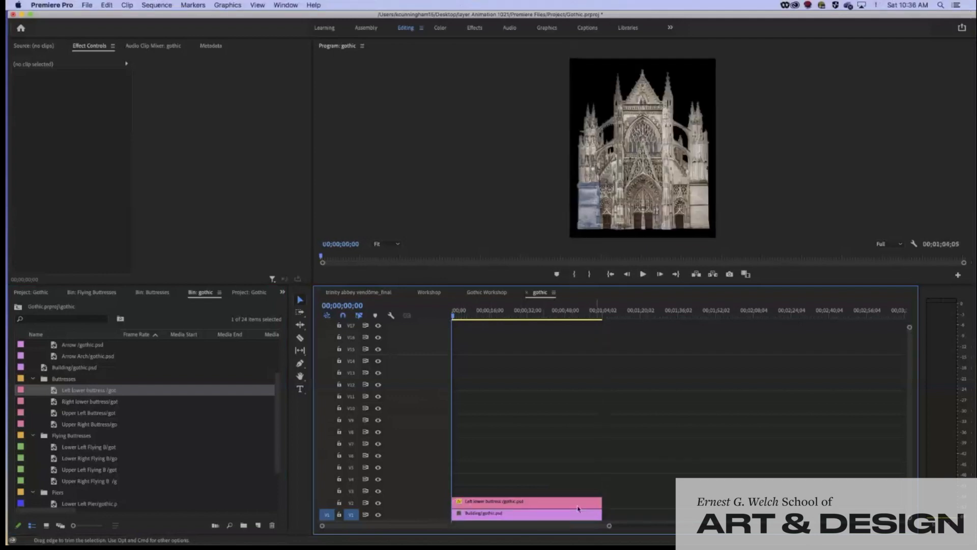
pyautogui.click(36, 405)
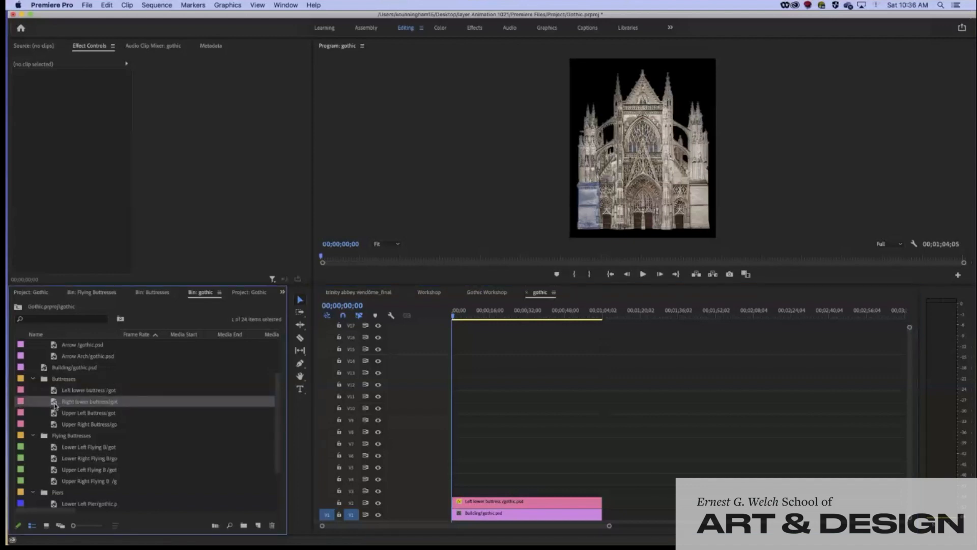
pyautogui.moveTo(54, 404); pyautogui.dragTo(601, 500)
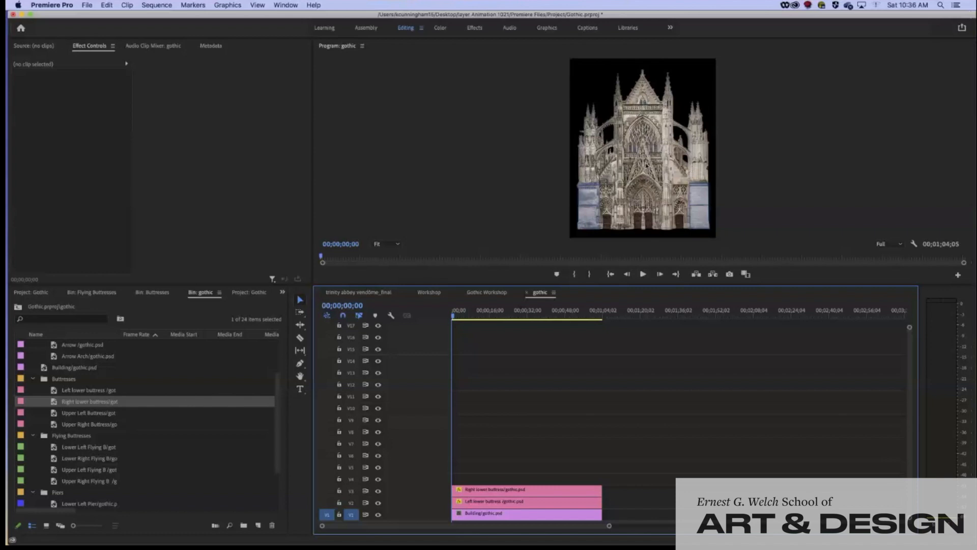
pyautogui.scroll(-2, 138, 465)
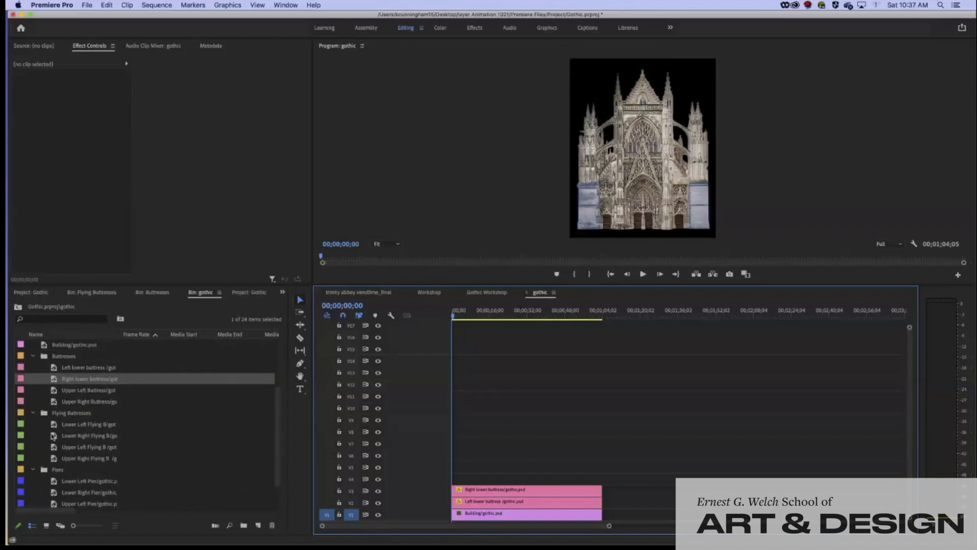
pyautogui.scroll(-2, 66, 456)
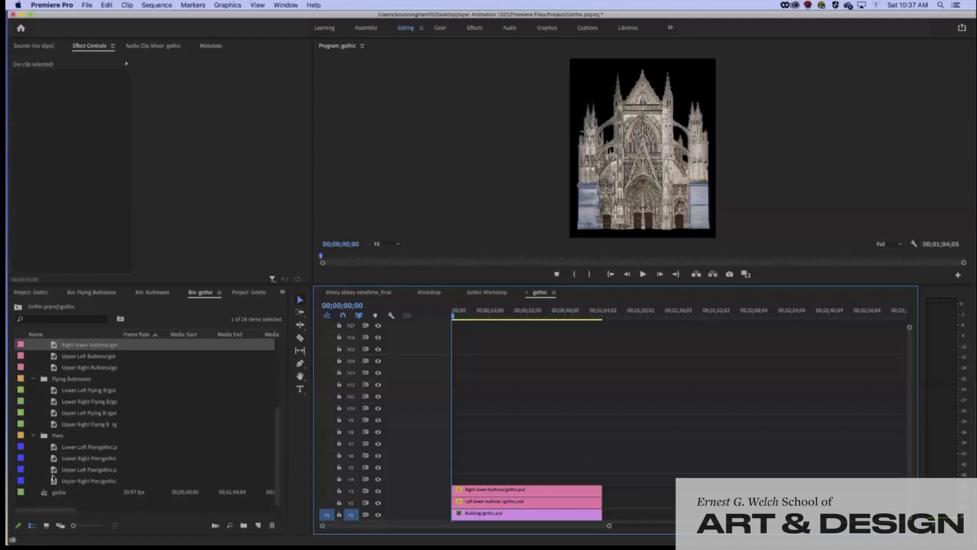
pyautogui.moveTo(54, 450); pyautogui.dragTo(603, 488)
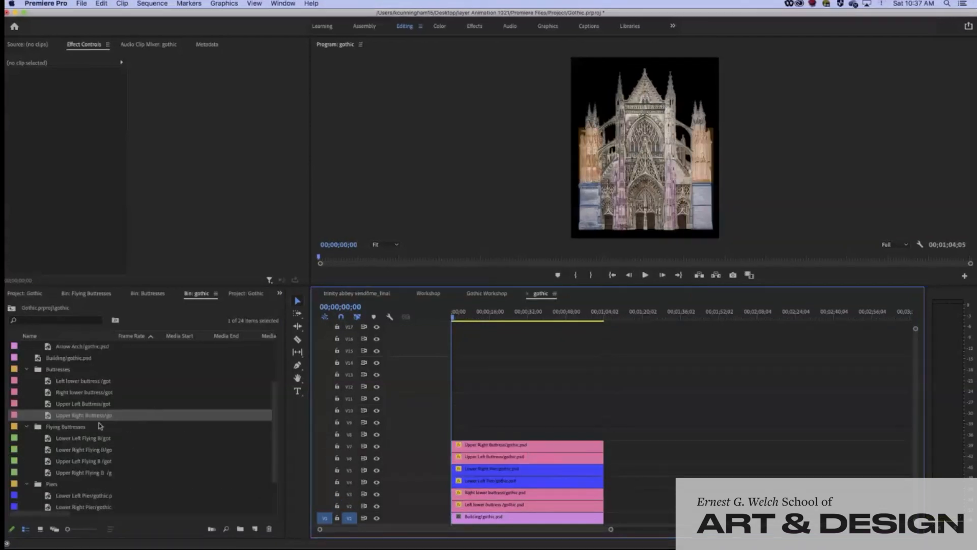
pyautogui.click(48, 441)
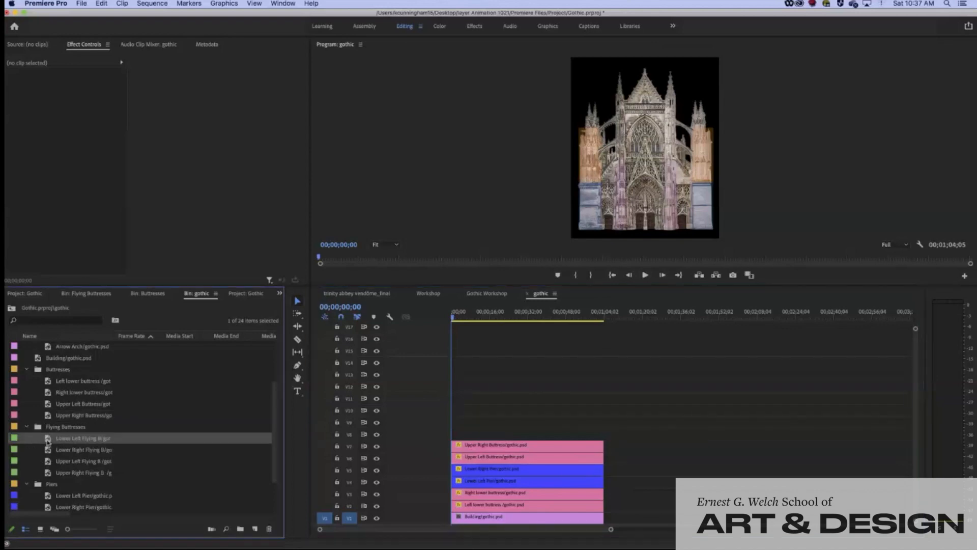
pyautogui.moveTo(48, 441); pyautogui.dragTo(454, 438)
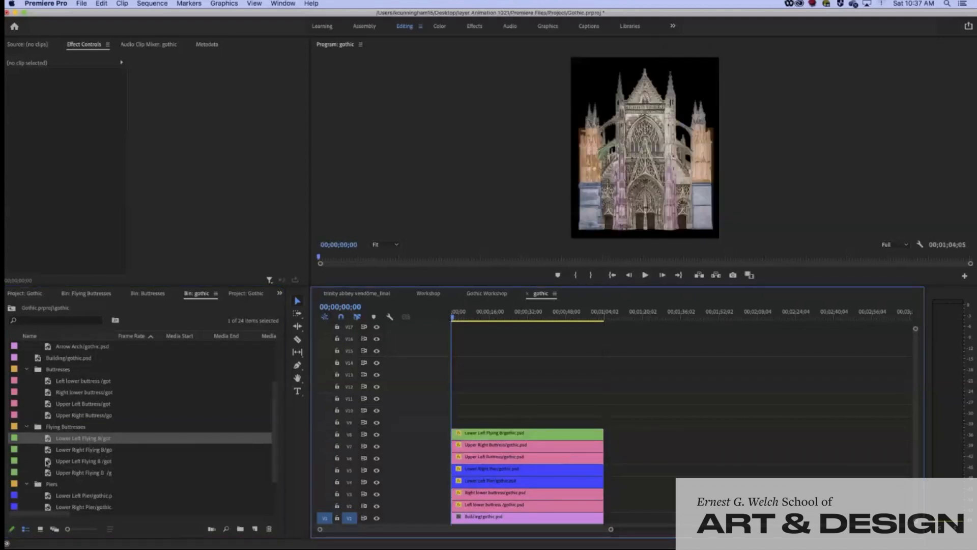
pyautogui.click(48, 452)
pyautogui.moveTo(48, 453); pyautogui.dragTo(603, 429)
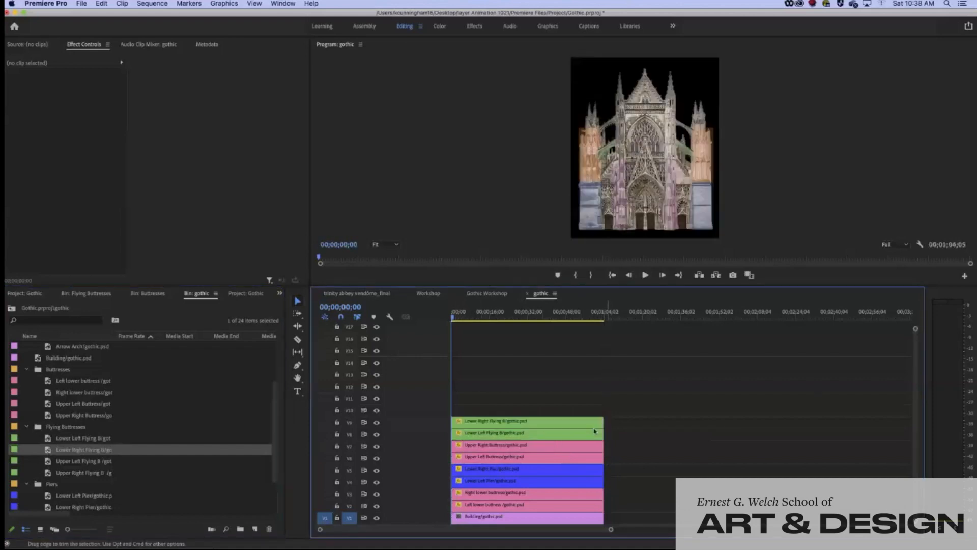
pyautogui.click(49, 462)
pyautogui.moveTo(61, 460); pyautogui.dragTo(604, 410)
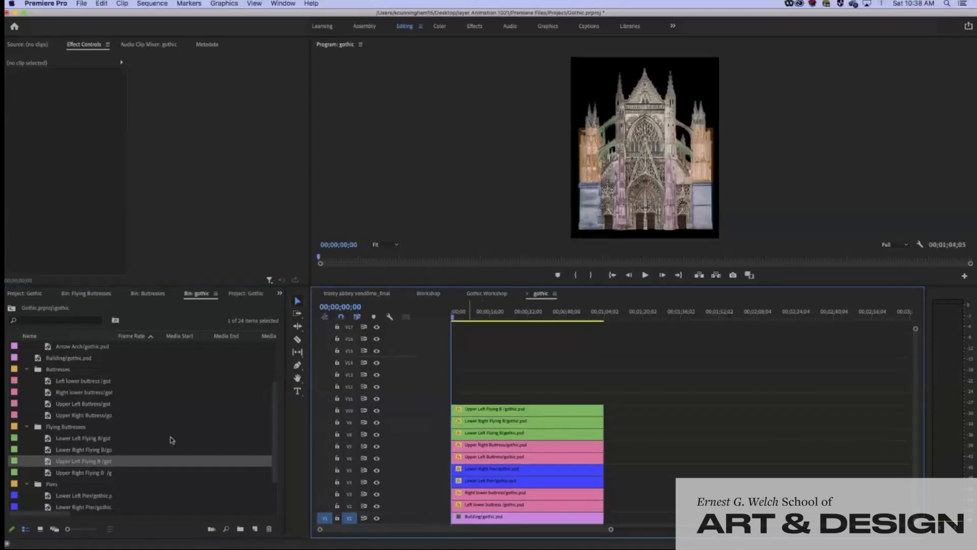
pyautogui.click(51, 474)
pyautogui.moveTo(61, 468); pyautogui.dragTo(604, 398)
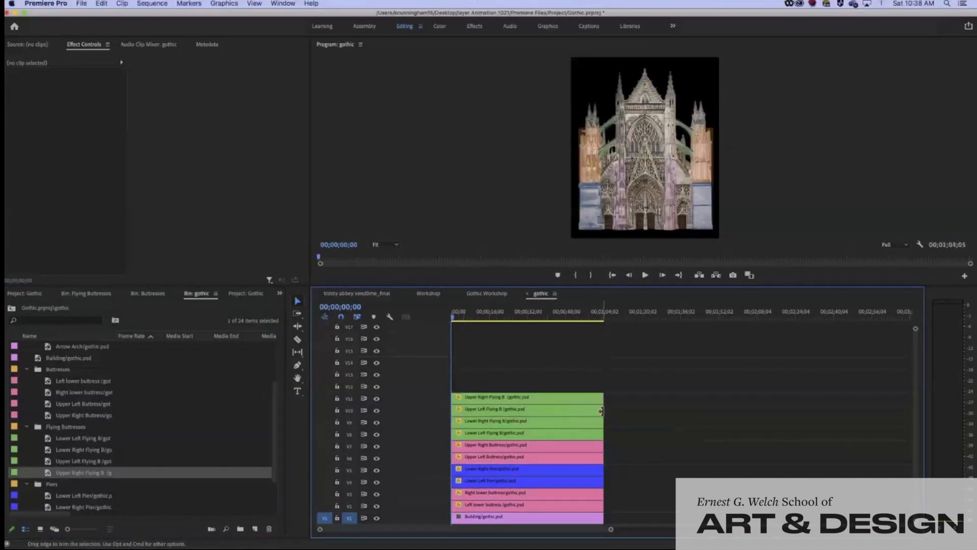
pyautogui.scroll(3, 201, 429)
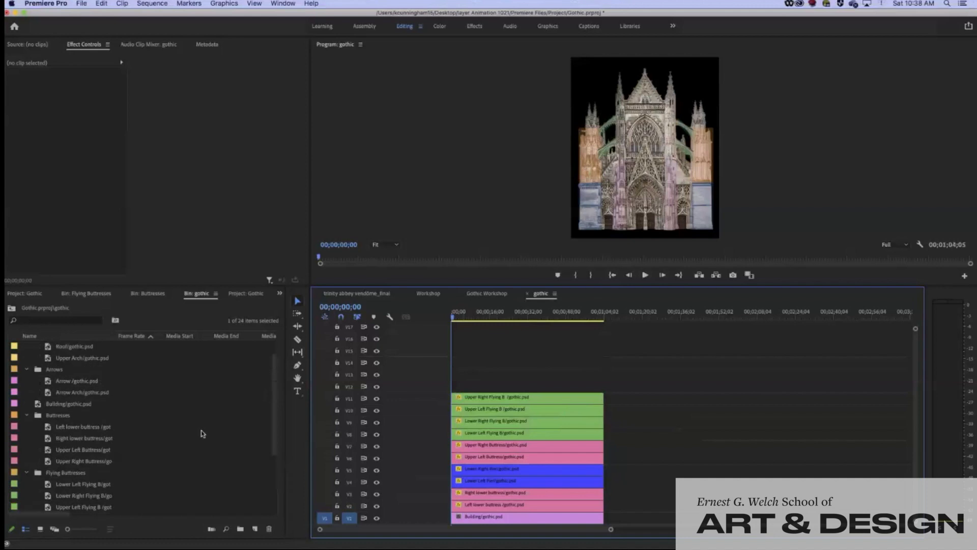
pyautogui.scroll(-5, 202, 433)
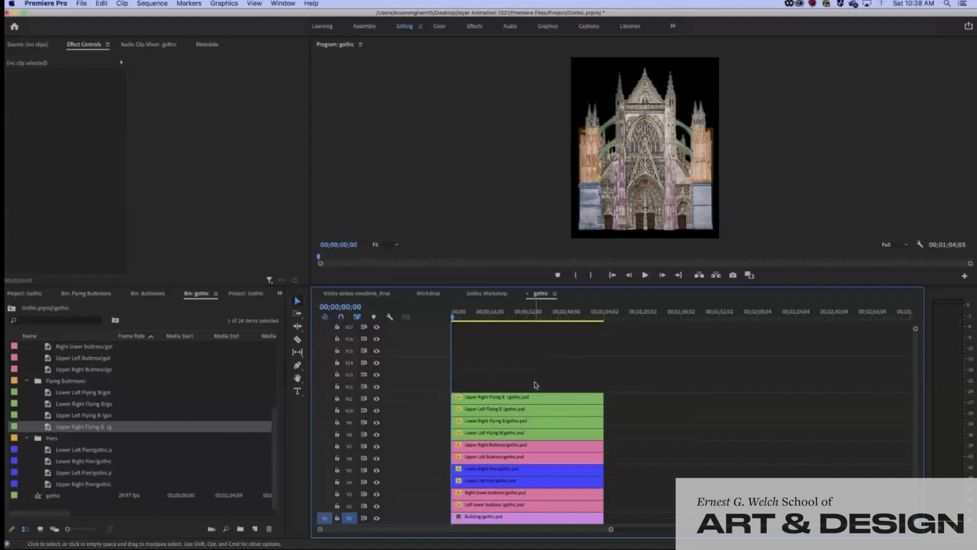
# Move the four green flying-buttress clips up two tracks
pyautogui.moveTo(535, 386); pyautogui.dragTo(543, 435)
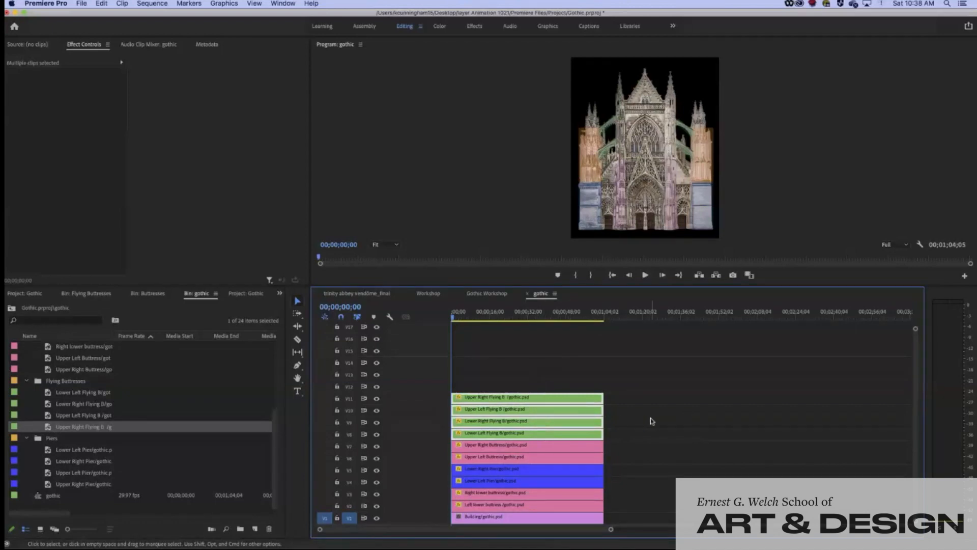
pyautogui.scroll(1, 650, 421)
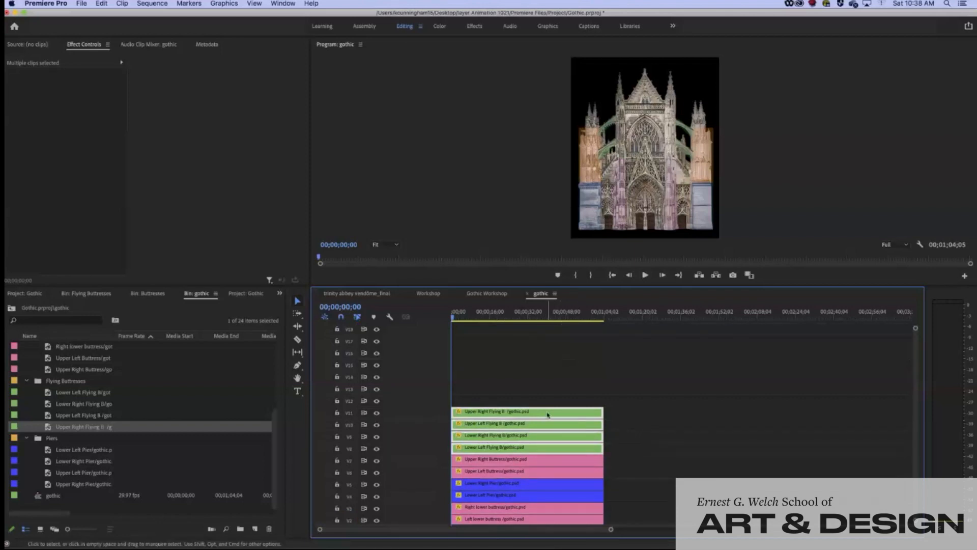
pyautogui.moveTo(551, 410); pyautogui.dragTo(555, 392)
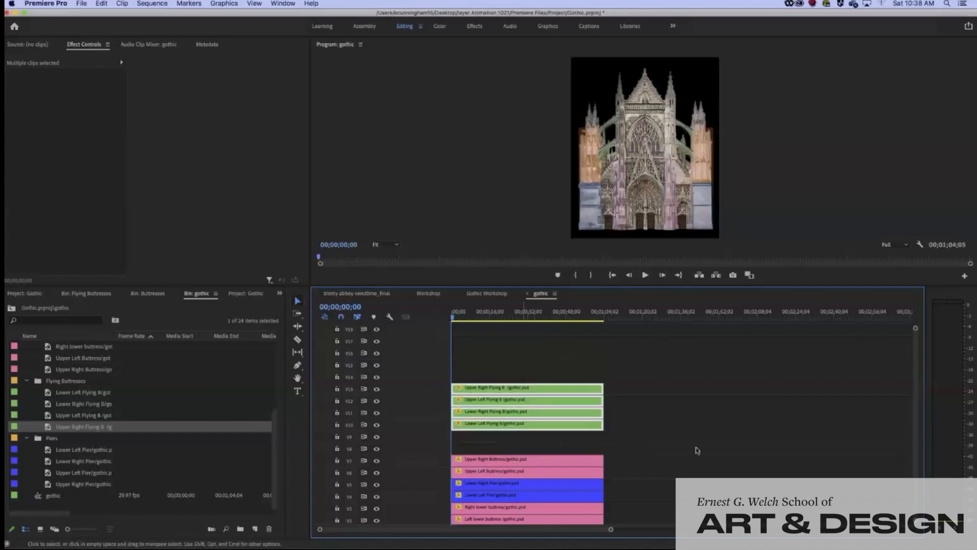
pyautogui.click(526, 442)
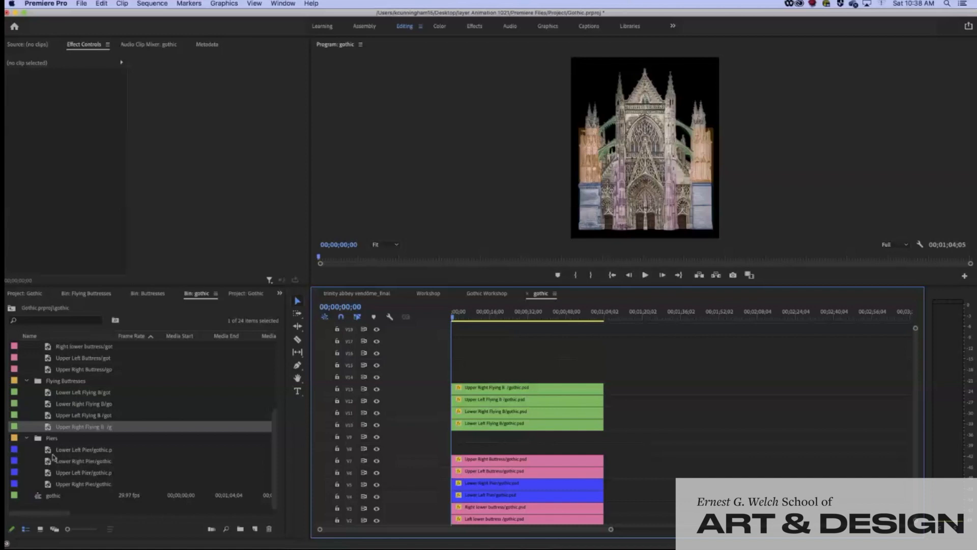
# Place the Upper Left Pier layer on V8 and extend it and the High Arch clip to full length
pyautogui.click(47, 473)
pyautogui.moveTo(48, 474); pyautogui.dragTo(454, 450)
pyautogui.moveTo(462, 449); pyautogui.dragTo(605, 450)
pyautogui.moveTo(598, 380); pyautogui.dragTo(603, 381)
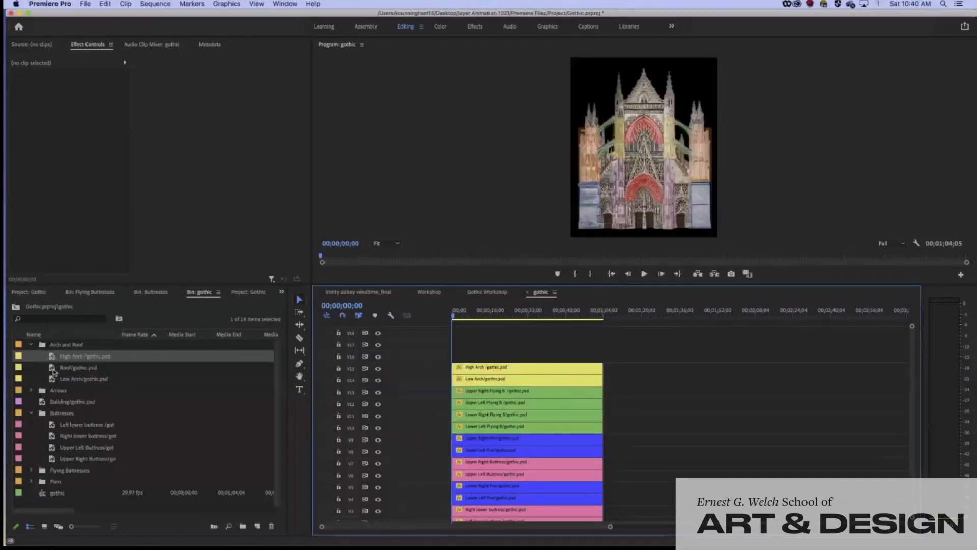
# Place the Roof layer on V16, enlarge the program monitor and move one second into the sequence
pyautogui.click(56, 368)
pyautogui.moveTo(93, 367); pyautogui.dragTo(603, 374)
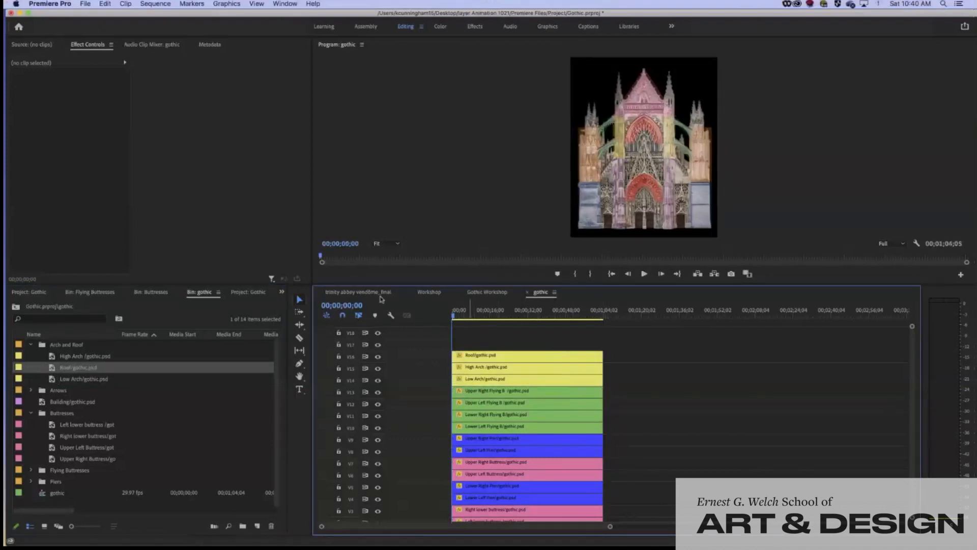
pyautogui.moveTo(480, 285); pyautogui.dragTo(473, 307)
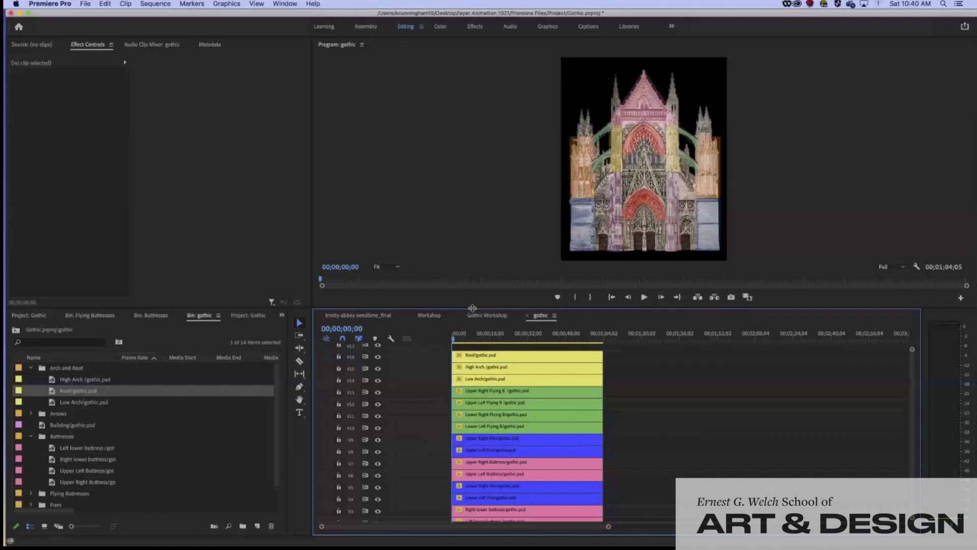
pyautogui.click(455, 340)
# Scrub to 00;00;11;18, enlarge the timeline, and select clips from Roof down to Left lower buttress
pyautogui.moveTo(455, 340); pyautogui.dragTo(463, 341)
pyautogui.moveTo(462, 340); pyautogui.dragTo(479, 341)
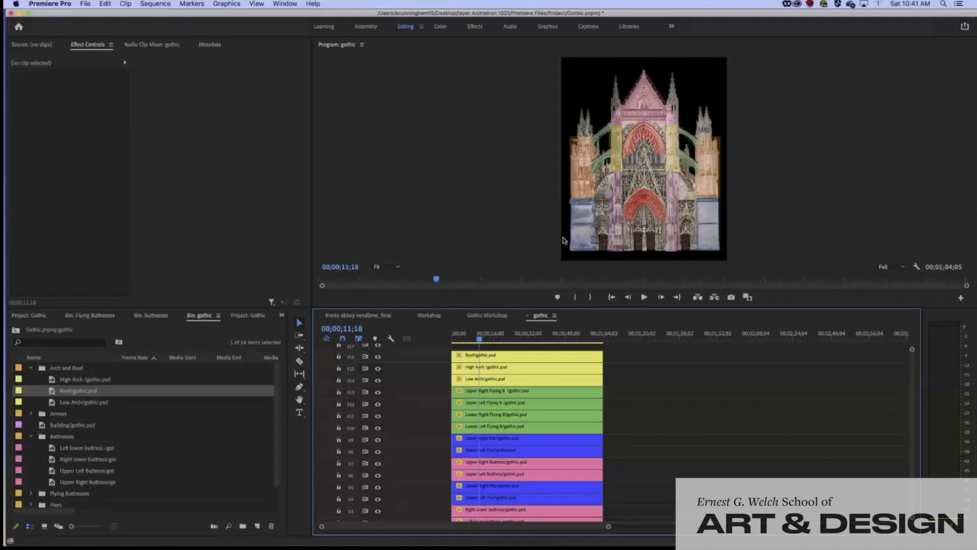
pyautogui.moveTo(496, 301); pyautogui.dragTo(497, 246)
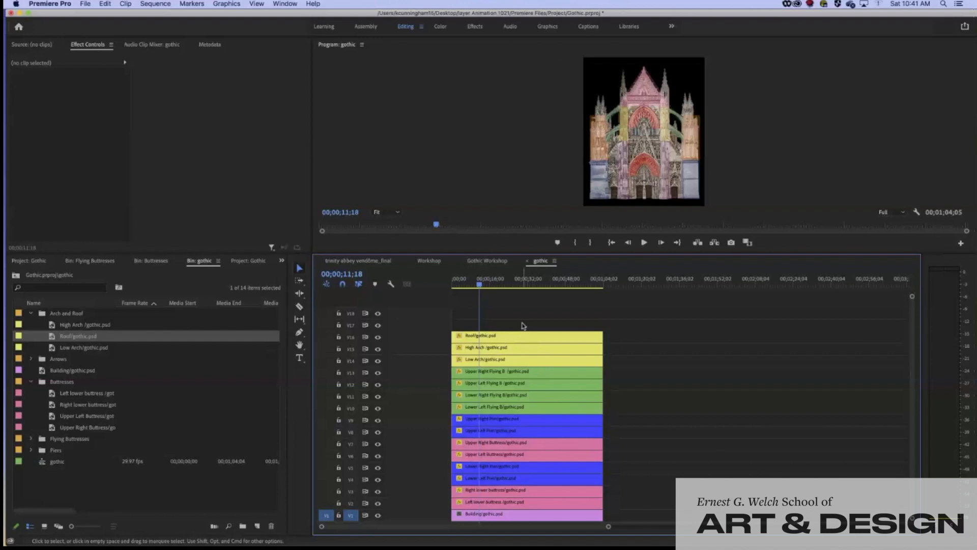
pyautogui.moveTo(491, 327); pyautogui.dragTo(539, 503)
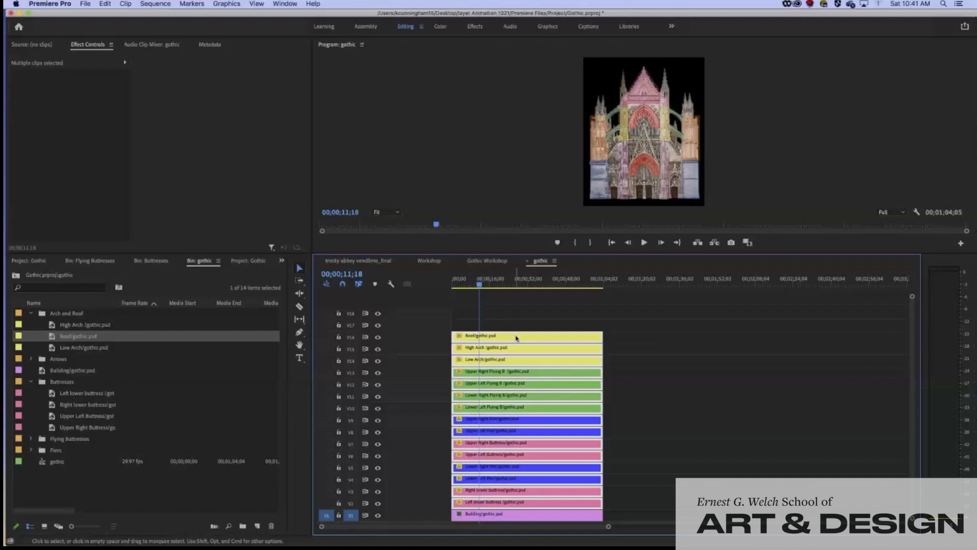
# Shift the selected upper-layer clips about three seconds later
pyautogui.moveTo(516, 337); pyautogui.dragTo(524, 337)
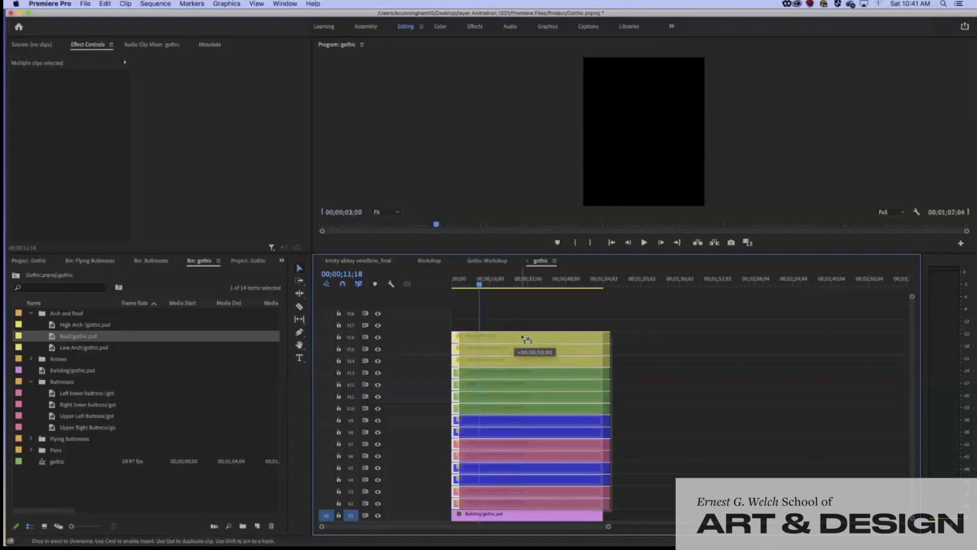
pyautogui.moveTo(523, 337); pyautogui.dragTo(522, 337)
pyautogui.moveTo(481, 284); pyautogui.dragTo(455, 287)
# Play the sequence to preview, return to the start, deselect, and select the Building/gothic.psd clip on V1
pyautogui.press('space')
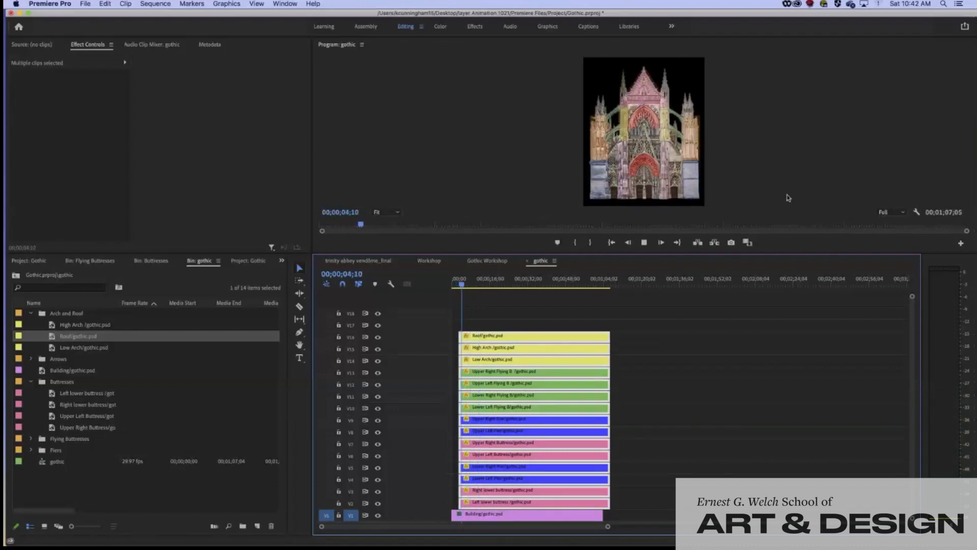
pyautogui.press('space')
pyautogui.moveTo(462, 285); pyautogui.dragTo(449, 287)
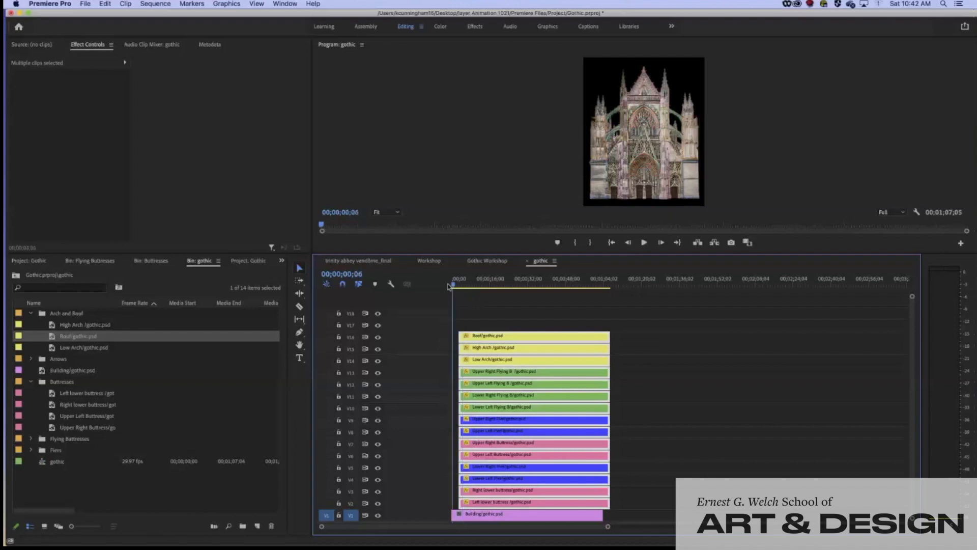
pyautogui.click(568, 315)
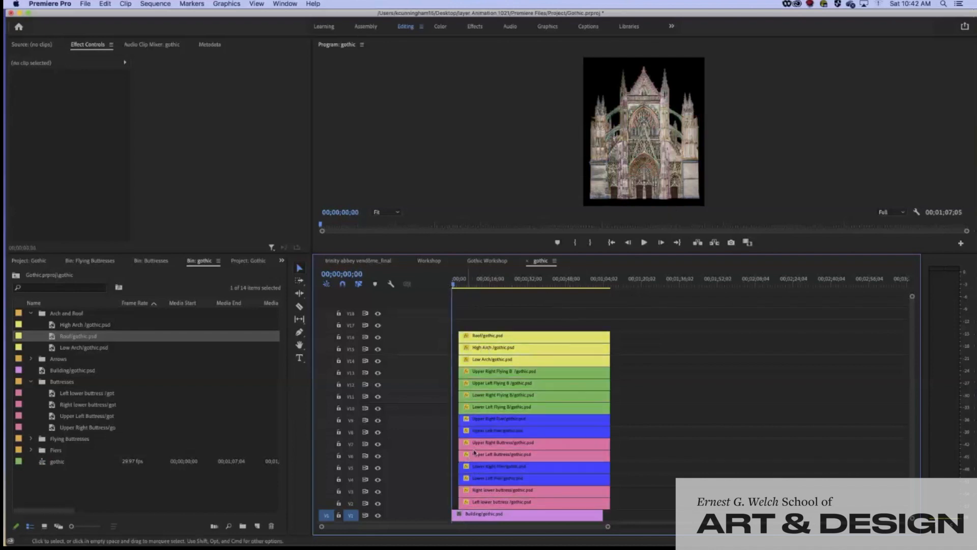
pyautogui.click(477, 516)
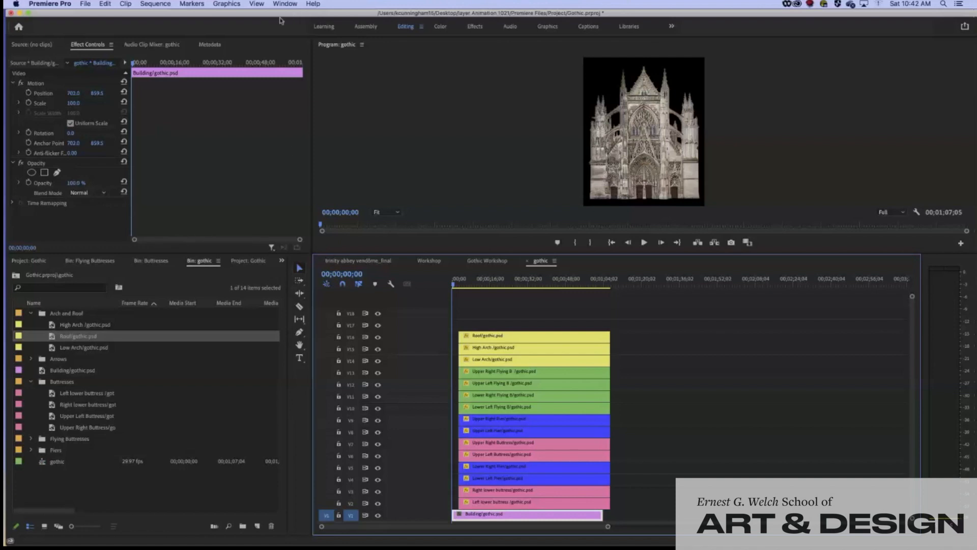
# Widen Effect Controls, narrow the bin and give the timeline more width
pyautogui.moveTo(310, 234); pyautogui.dragTo(351, 234)
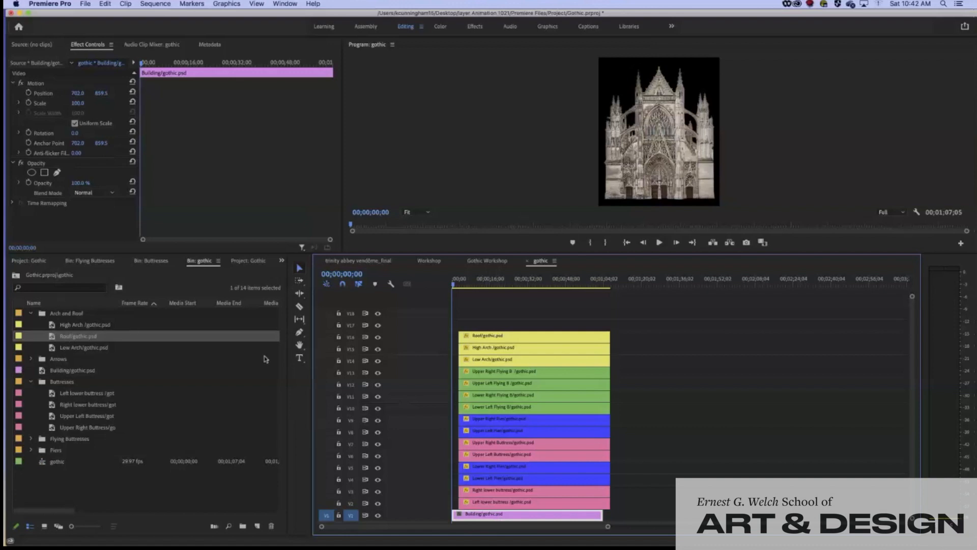
pyautogui.moveTo(288, 359); pyautogui.dragTo(191, 360)
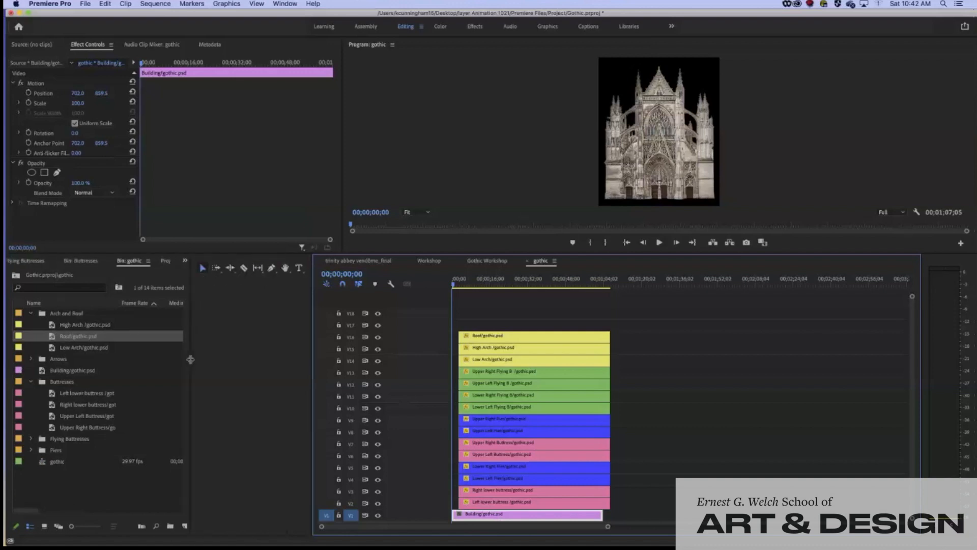
pyautogui.moveTo(312, 356); pyautogui.dragTo(141, 356)
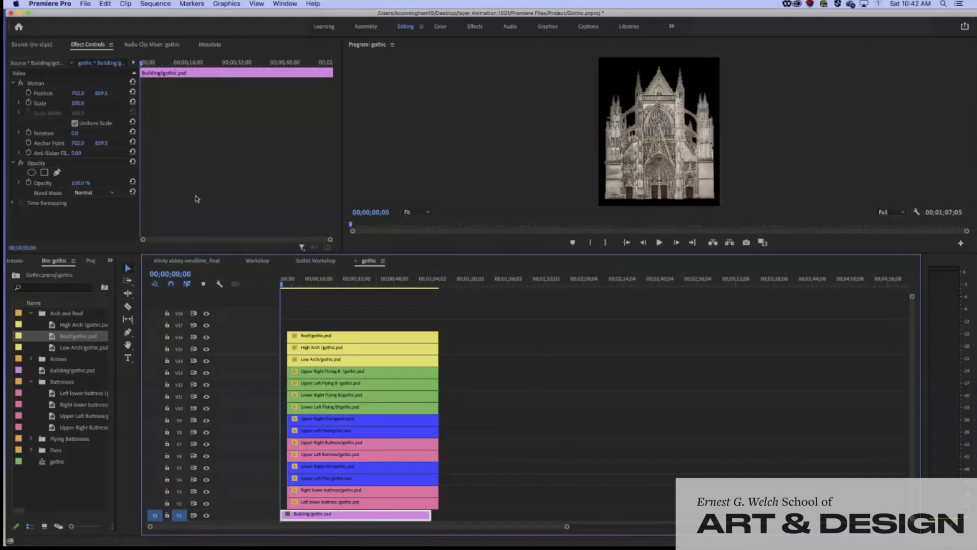
# Collapse and re-expand the Building clip's Motion and Opacity settings, then widen the bin again
pyautogui.click(90, 48)
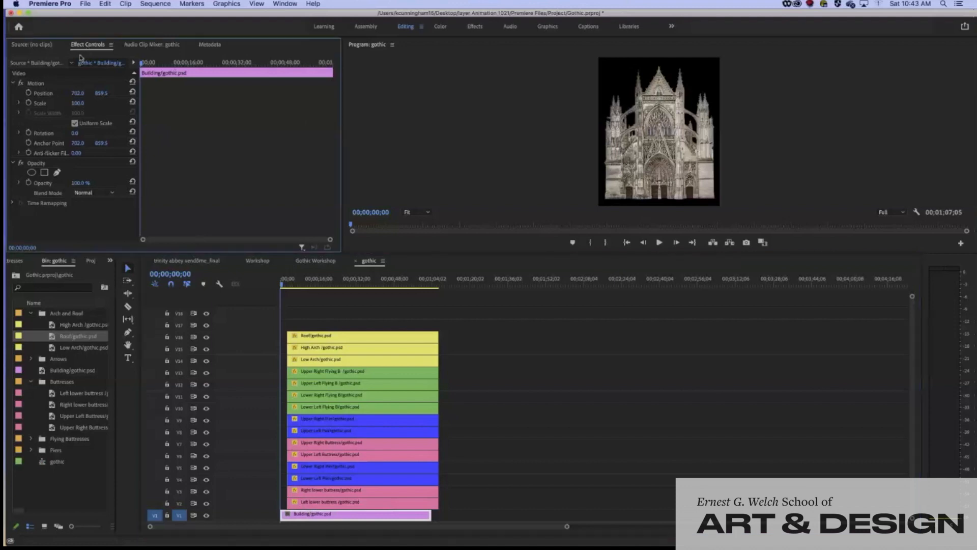
pyautogui.click(12, 163)
pyautogui.click(13, 83)
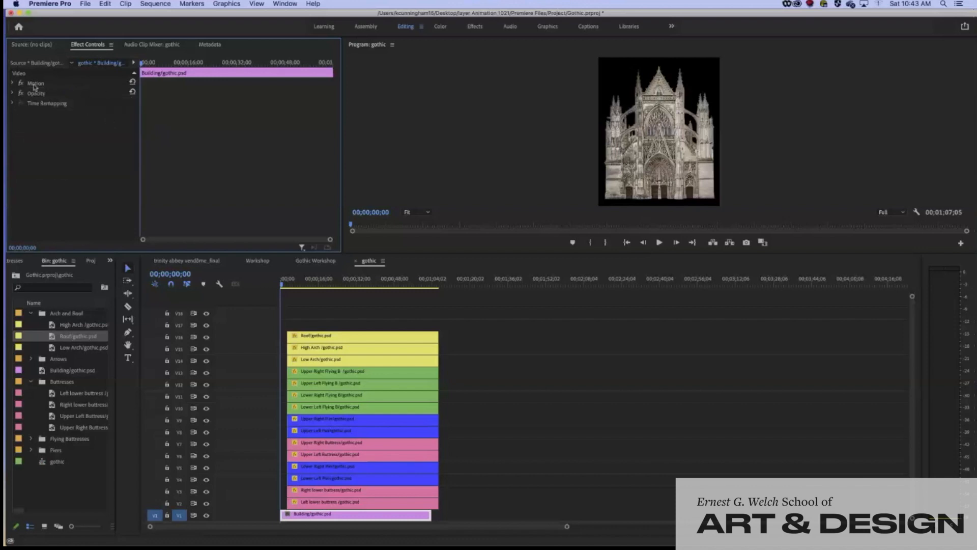
pyautogui.click(12, 84)
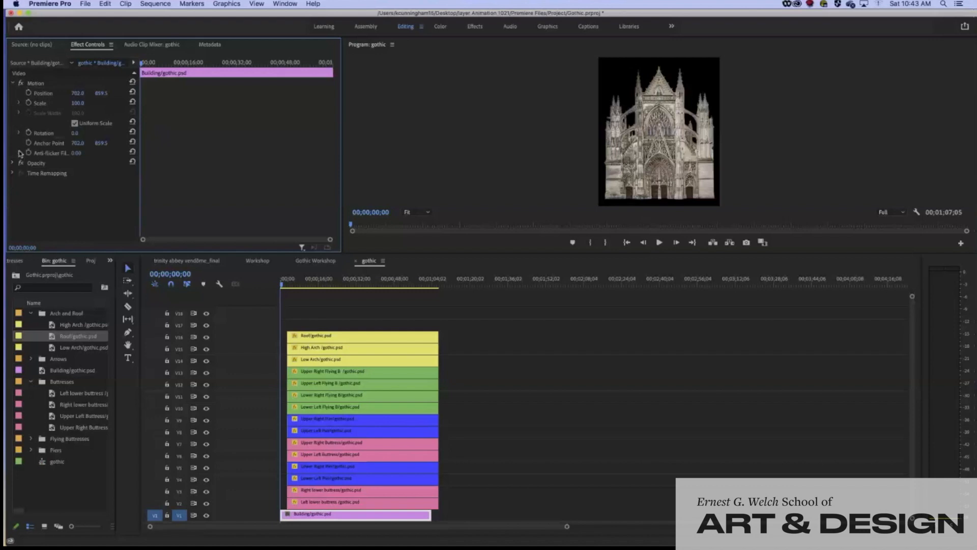
pyautogui.click(13, 84)
pyautogui.click(13, 84)
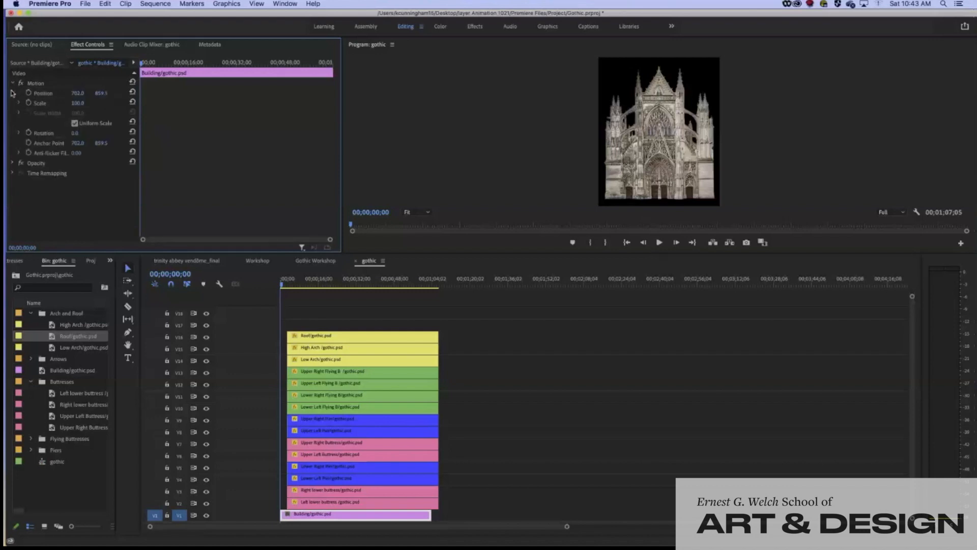
pyautogui.click(13, 163)
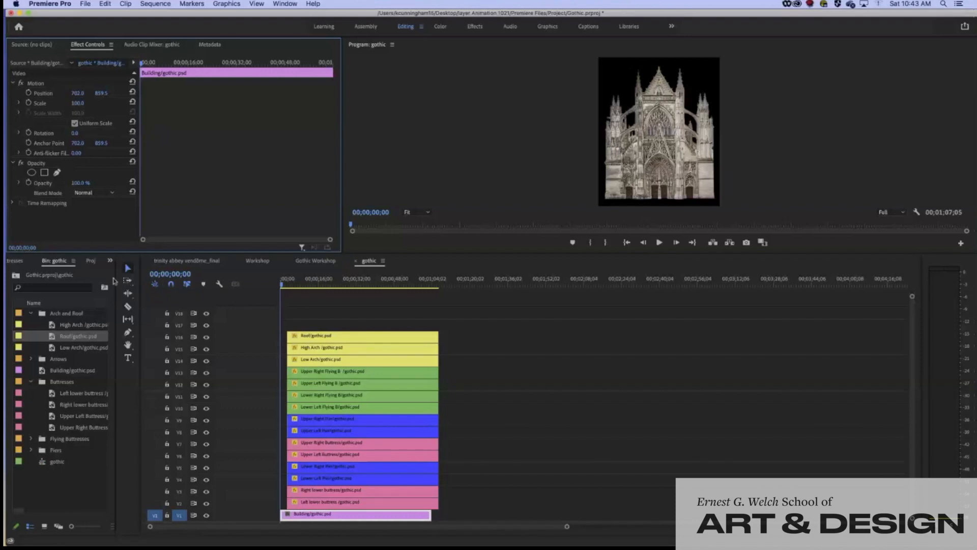
pyautogui.moveTo(116, 279); pyautogui.dragTo(268, 280)
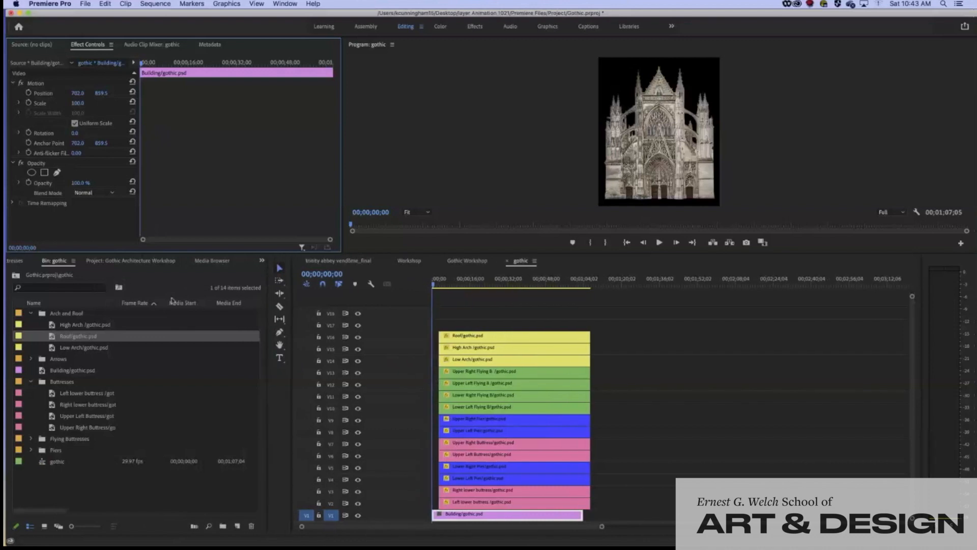
# Switch to the Effects panel and expand Audio Effects, Lumetri Presets and the Cinematic presets
pyautogui.click(262, 261)
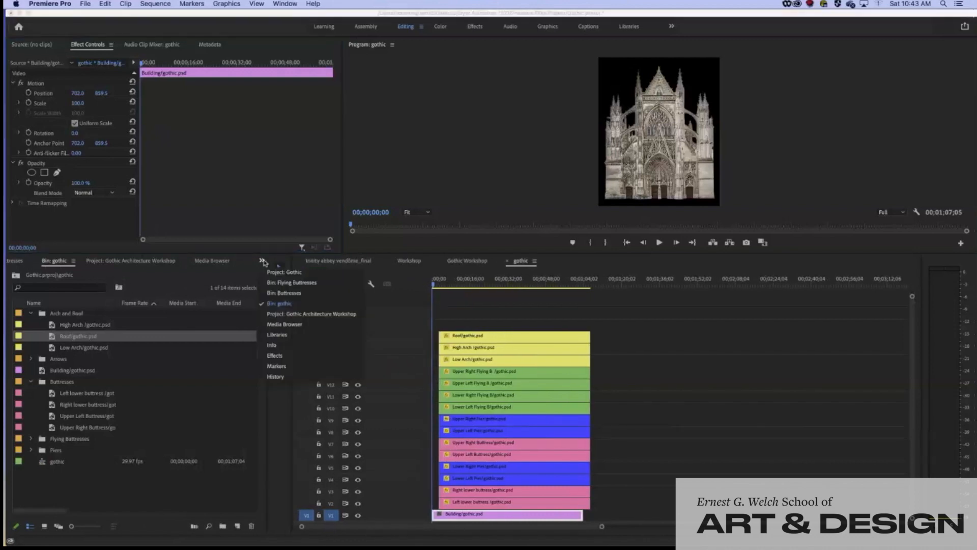
pyautogui.click(287, 358)
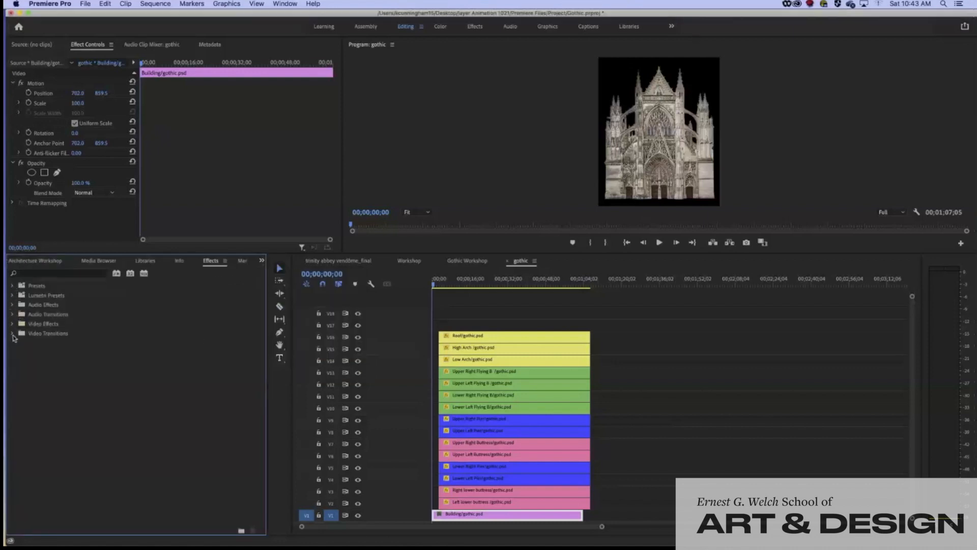
pyautogui.click(12, 305)
pyautogui.click(12, 295)
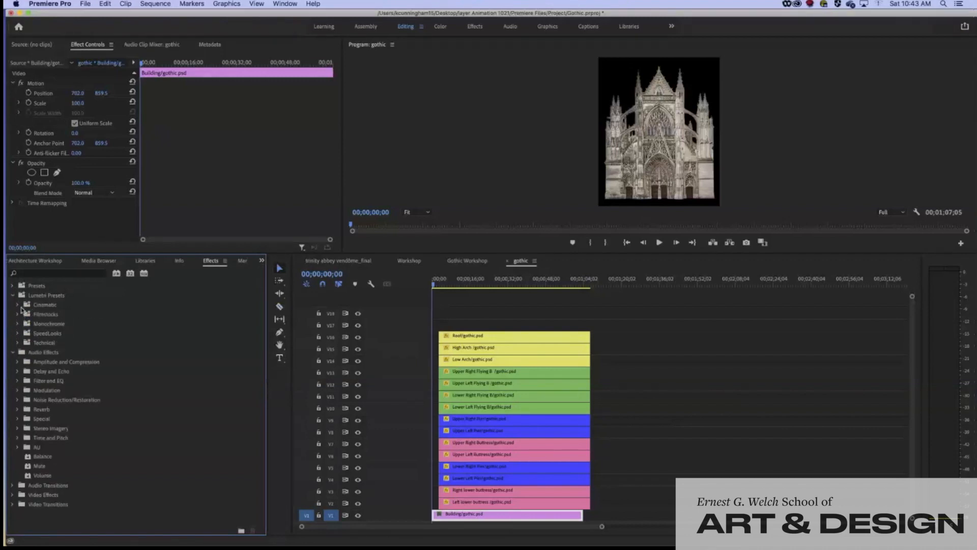
pyautogui.click(18, 306)
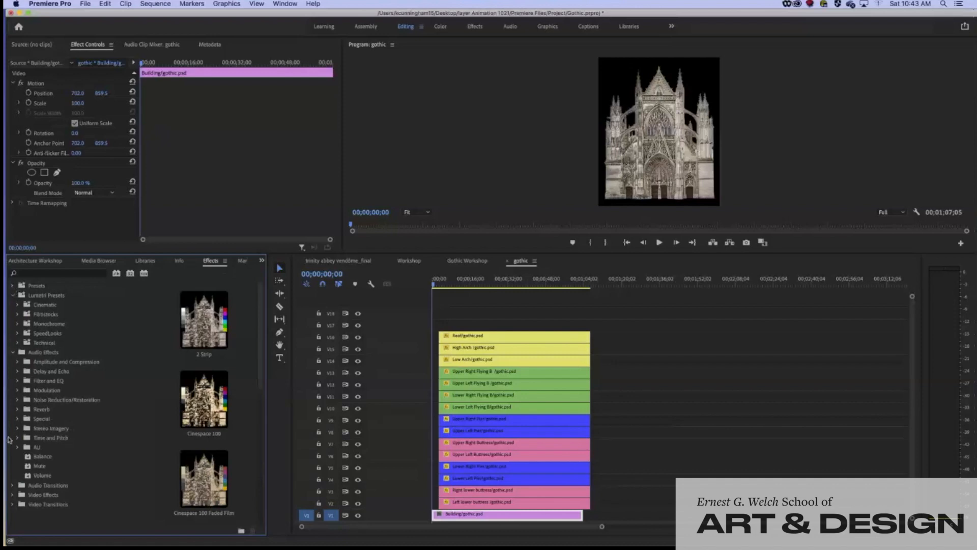
pyautogui.click(13, 296)
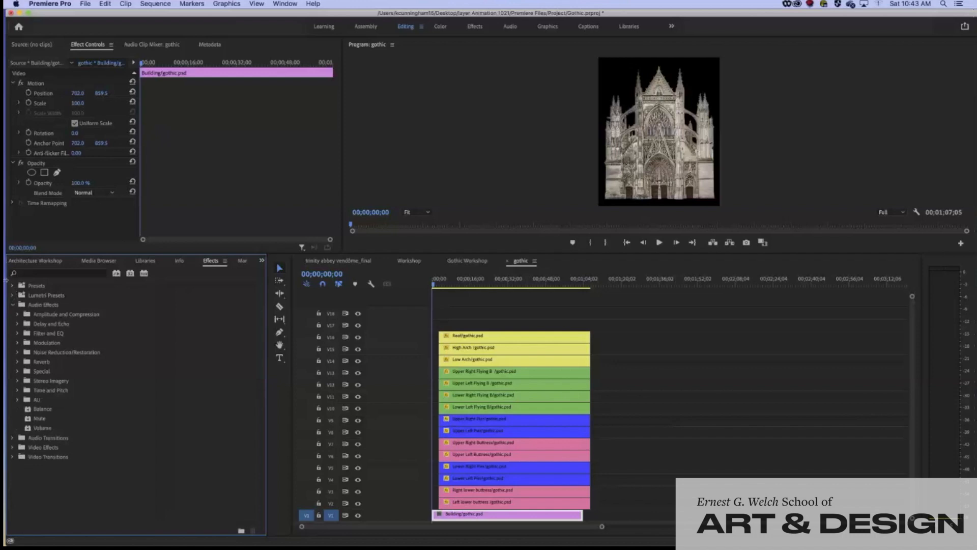